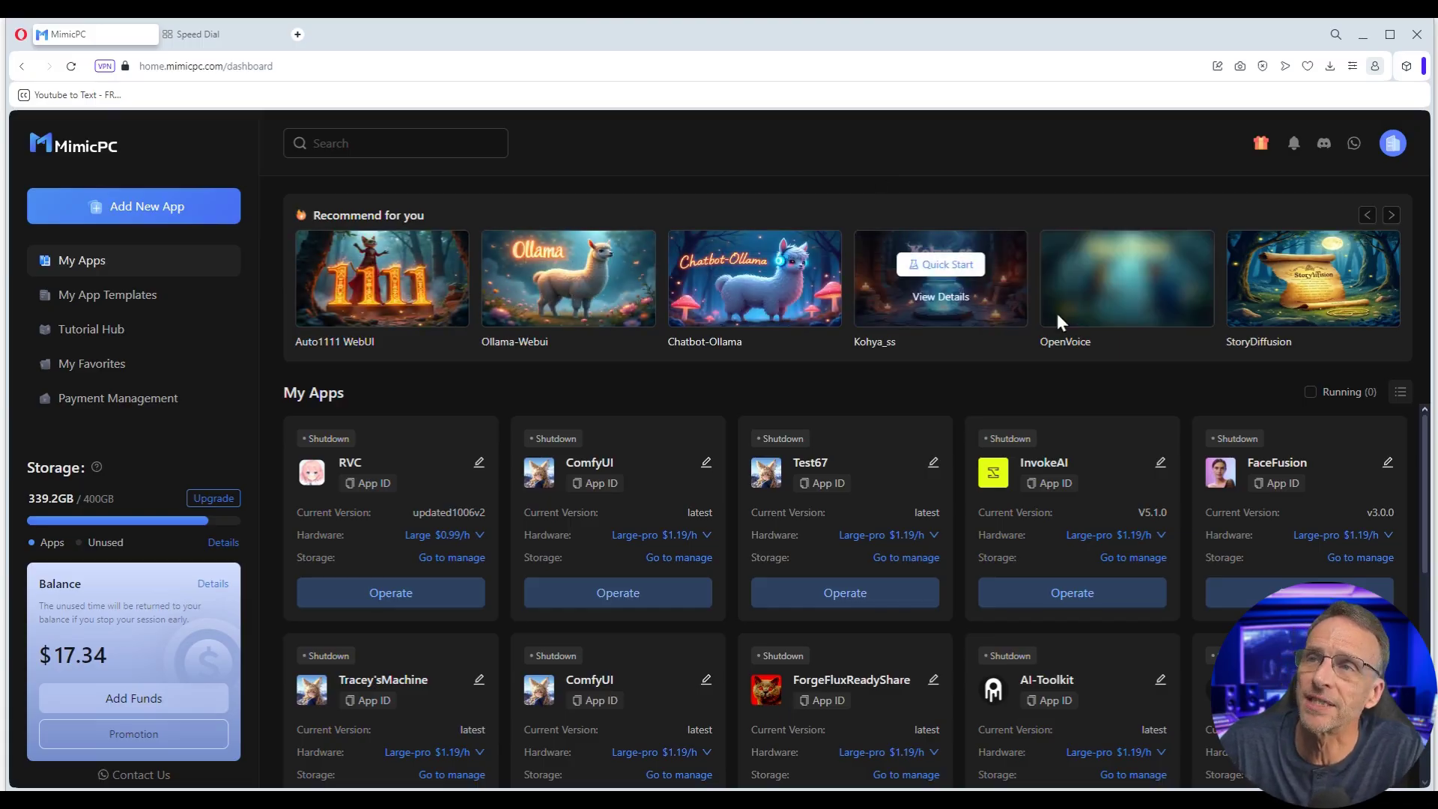
{"action": "mouse_move", "coordinate": [1252, 307]}
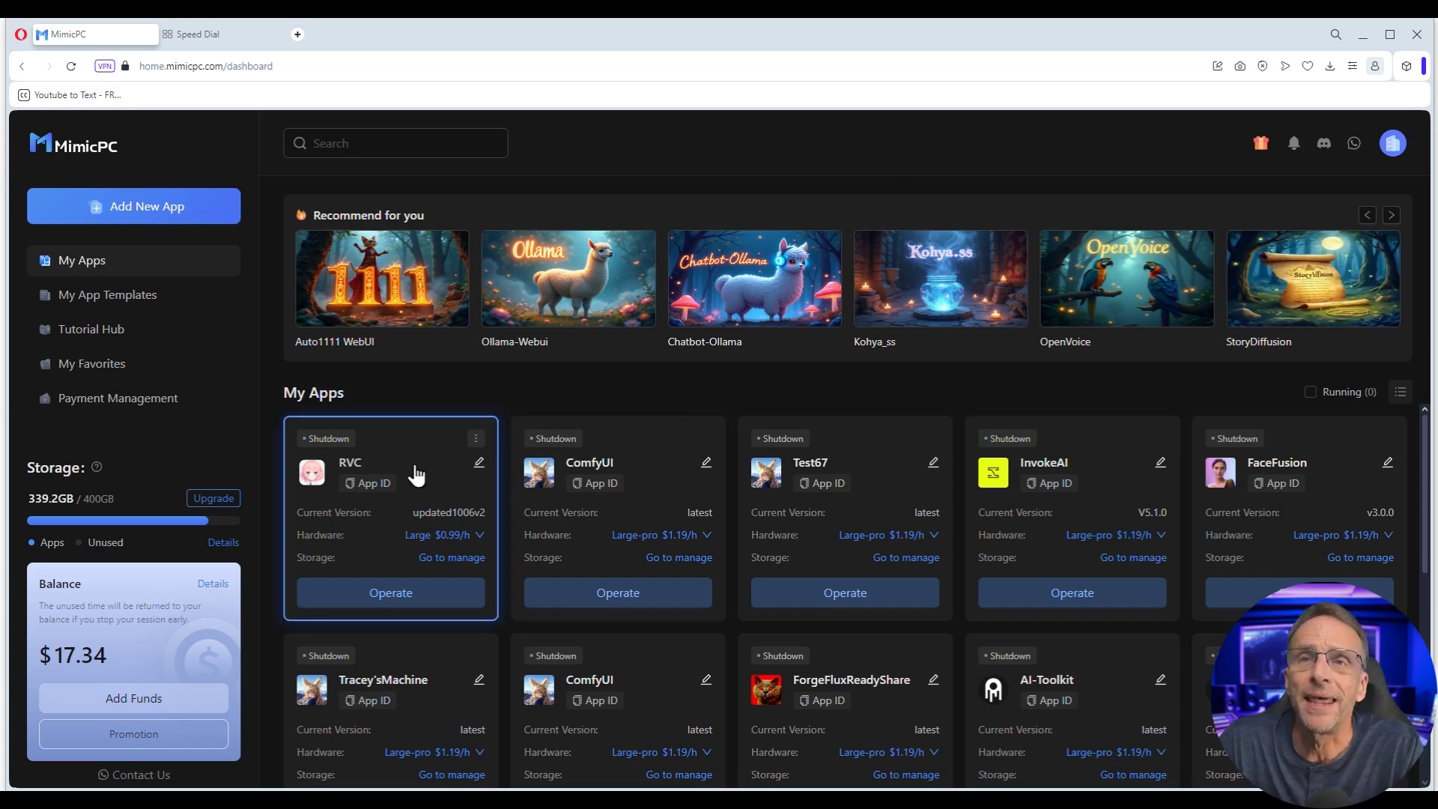
{"action": "scroll", "coordinate": [861, 509], "scroll_direction": "down", "scroll_amount": 3}
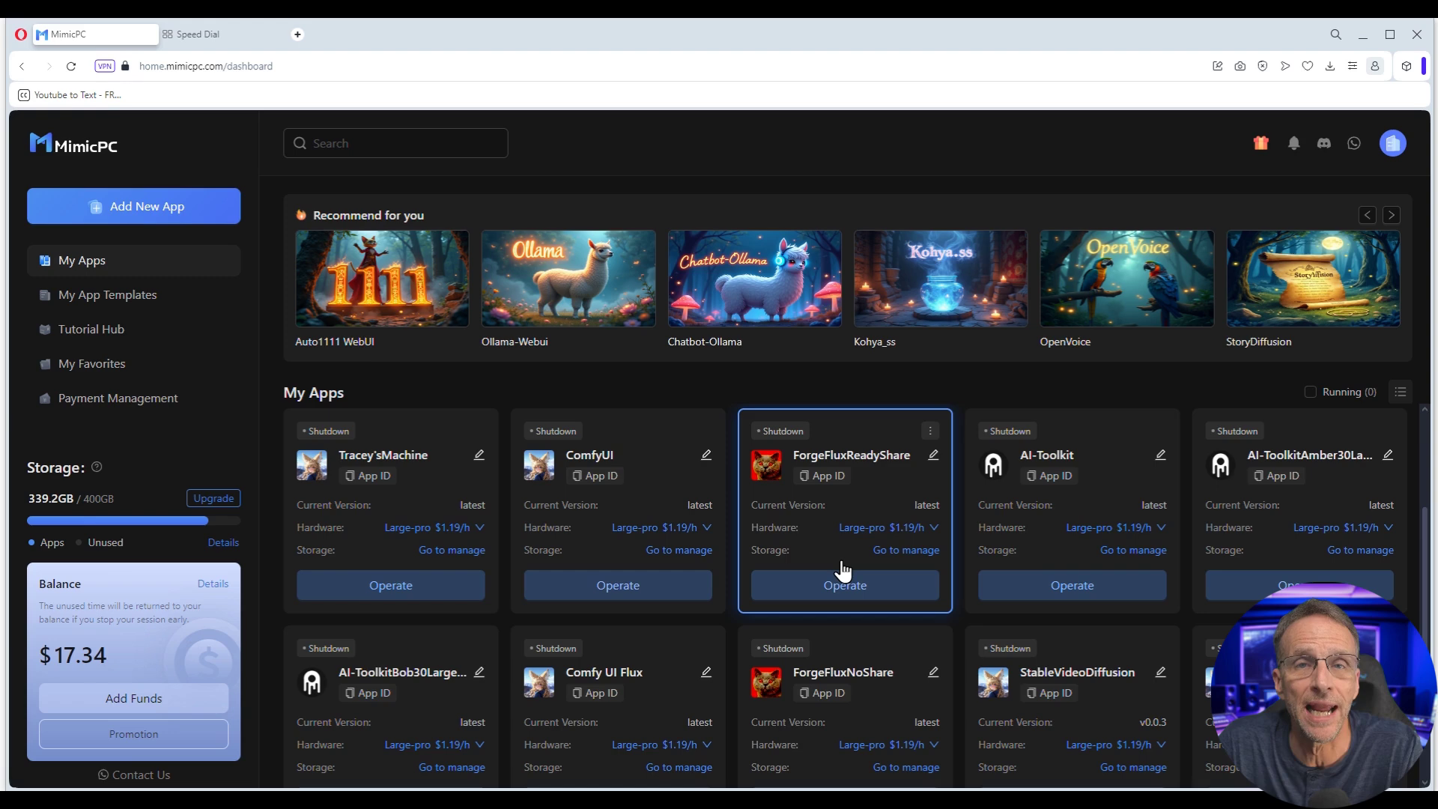
{"action": "scroll", "coordinate": [843, 570], "scroll_direction": "down", "scroll_amount": 3}
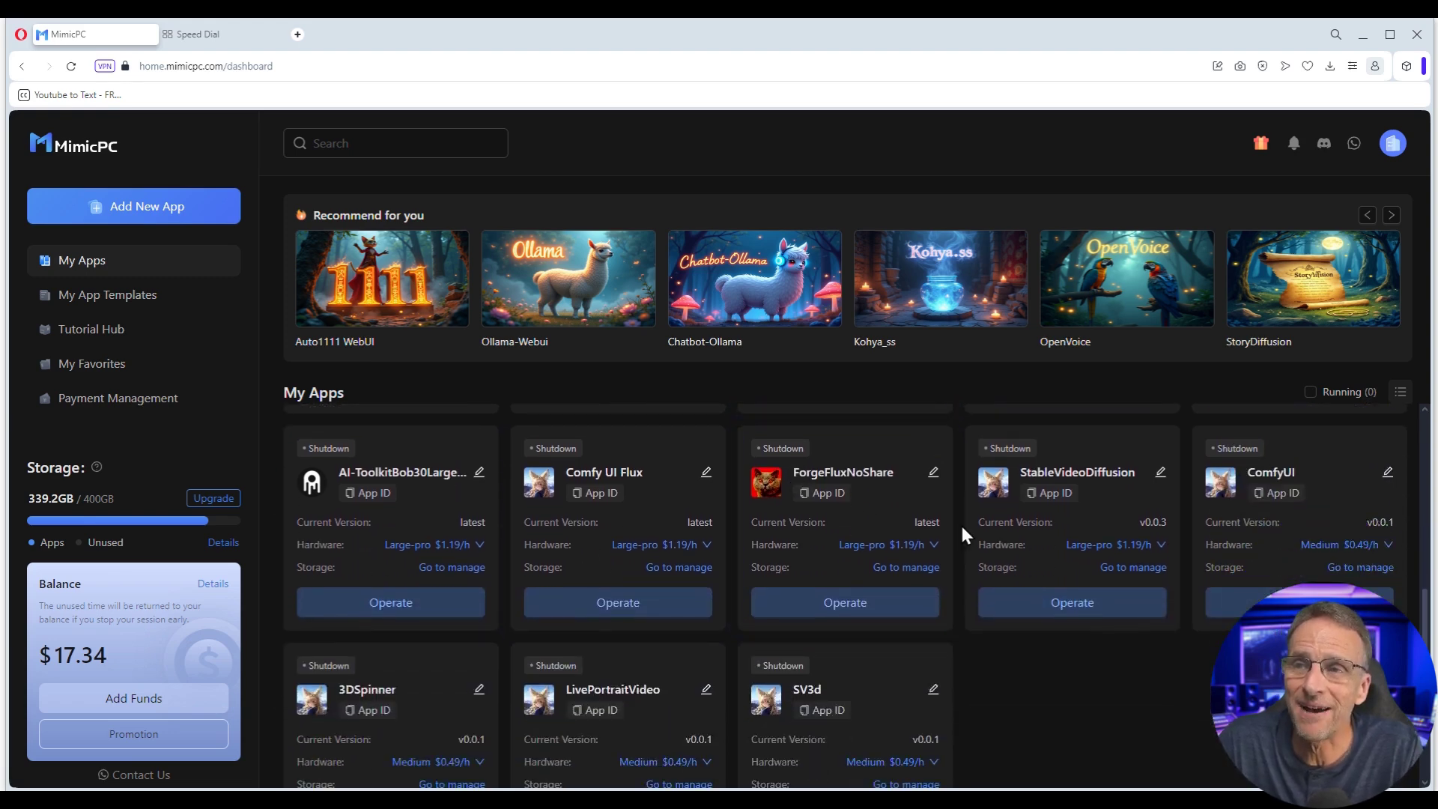
{"action": "scroll", "coordinate": [841, 556], "scroll_direction": "up", "scroll_amount": 3}
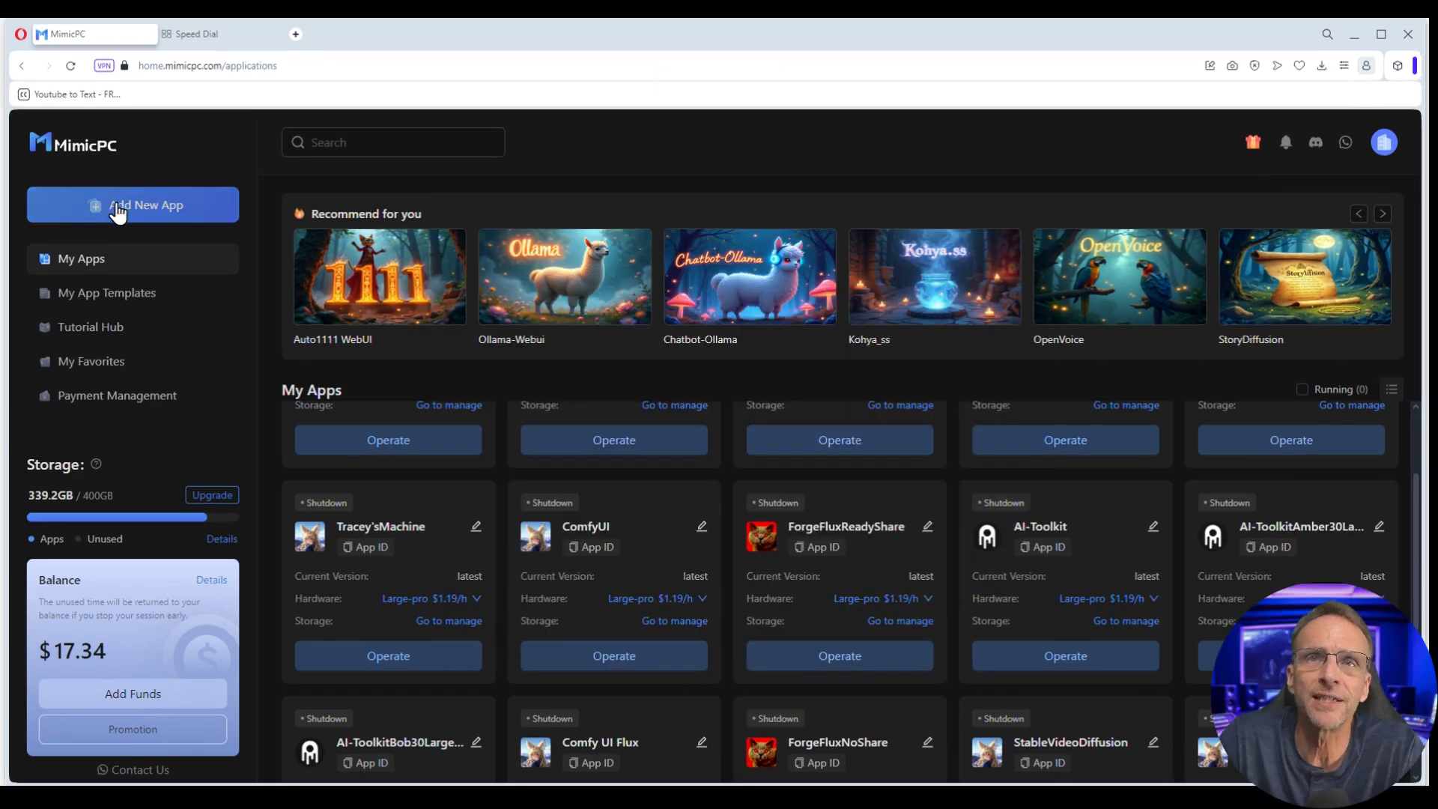
Add a new RVC app and choose Large-pro hardware at $1.19/h.
{"action": "left_click", "coordinate": [117, 212]}
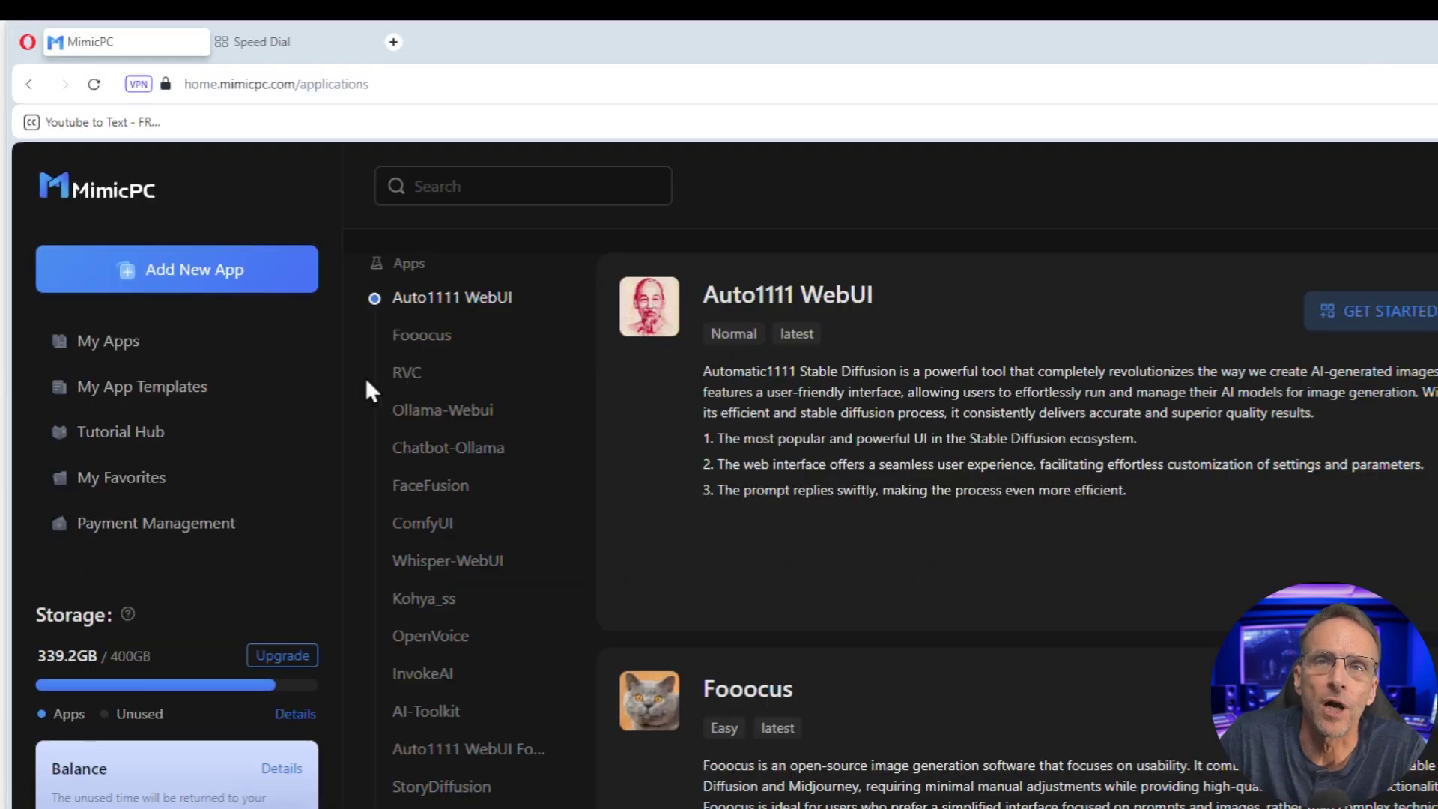
{"action": "left_click", "coordinate": [408, 374]}
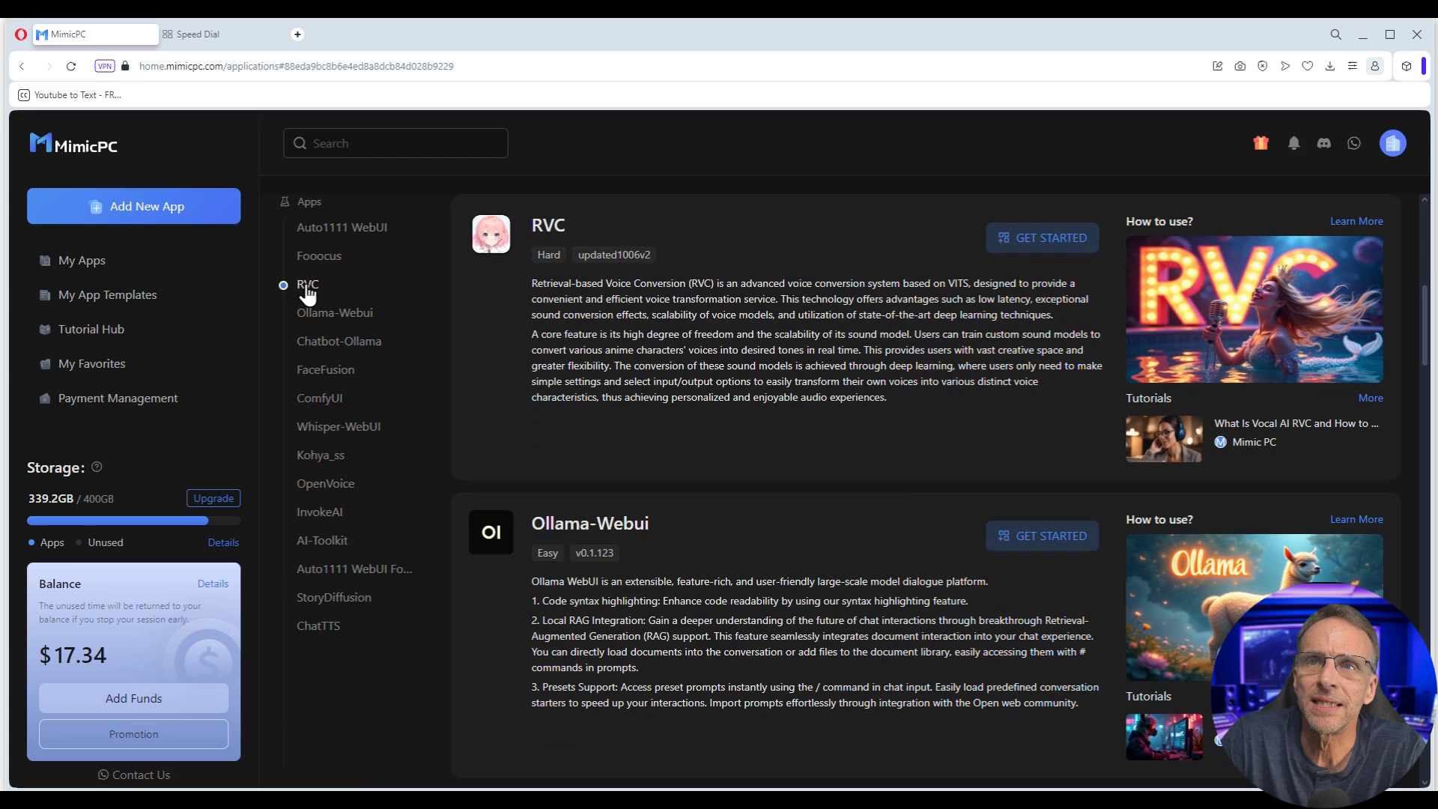
{"action": "left_click", "coordinate": [1044, 238]}
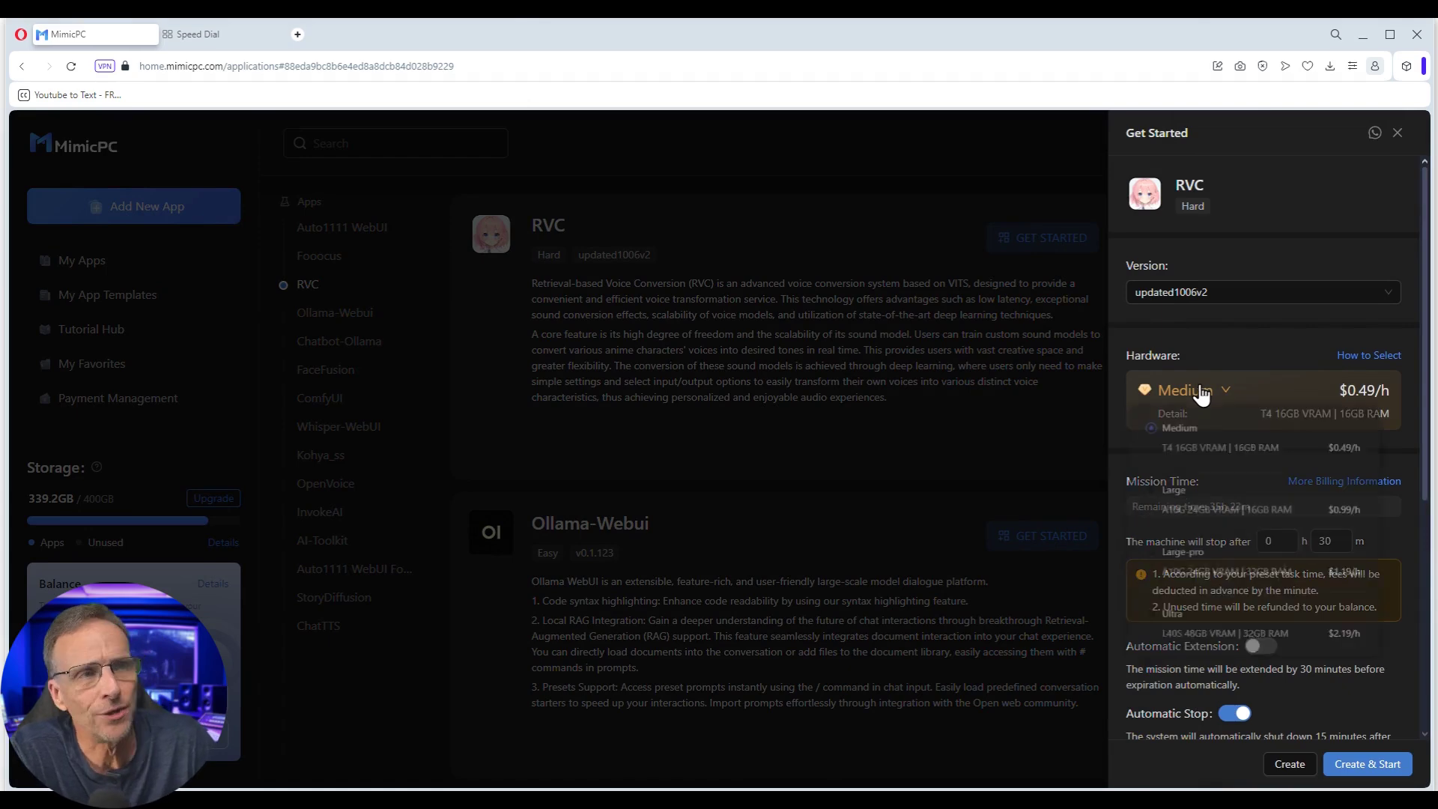
{"action": "left_click", "coordinate": [1201, 390]}
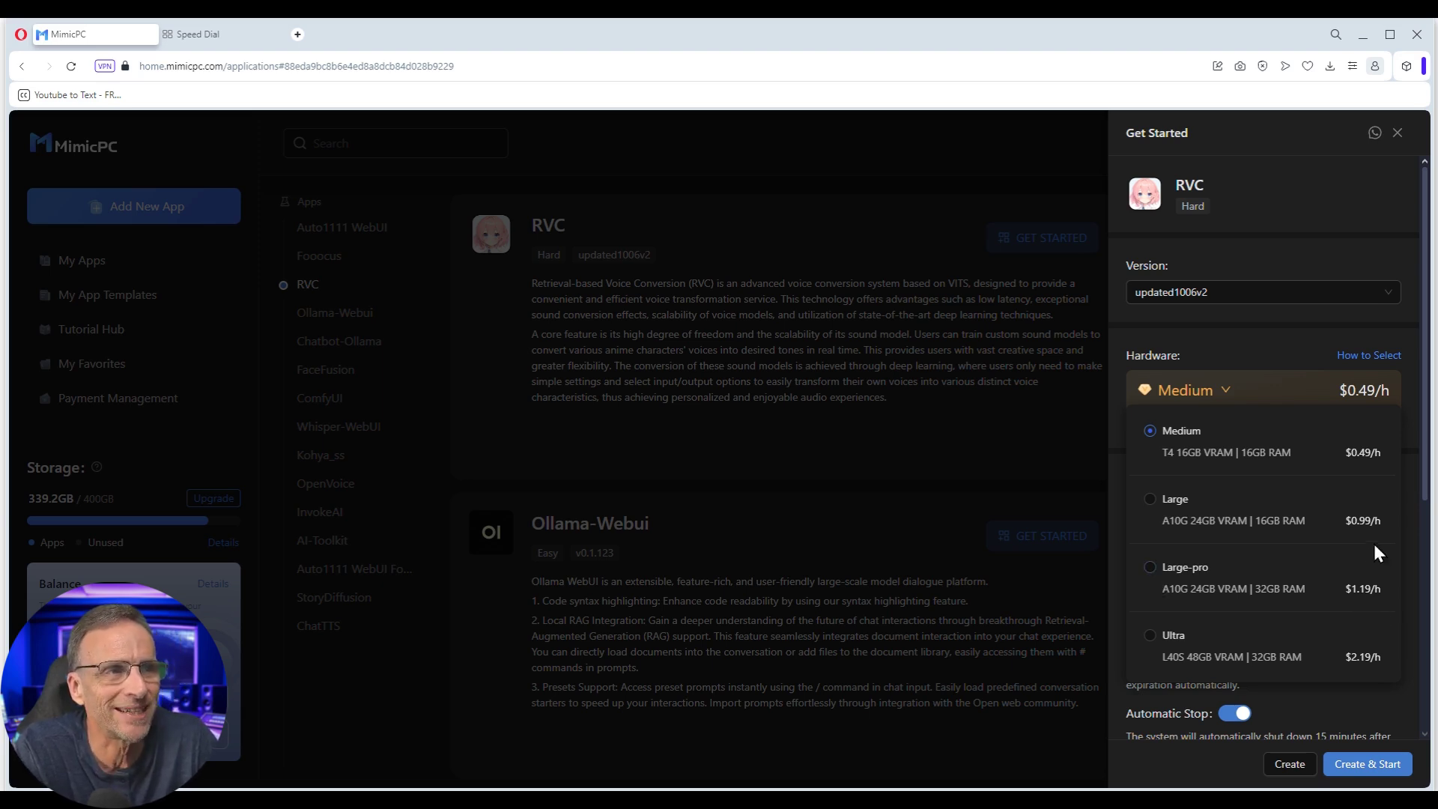
{"action": "left_click", "coordinate": [1151, 569]}
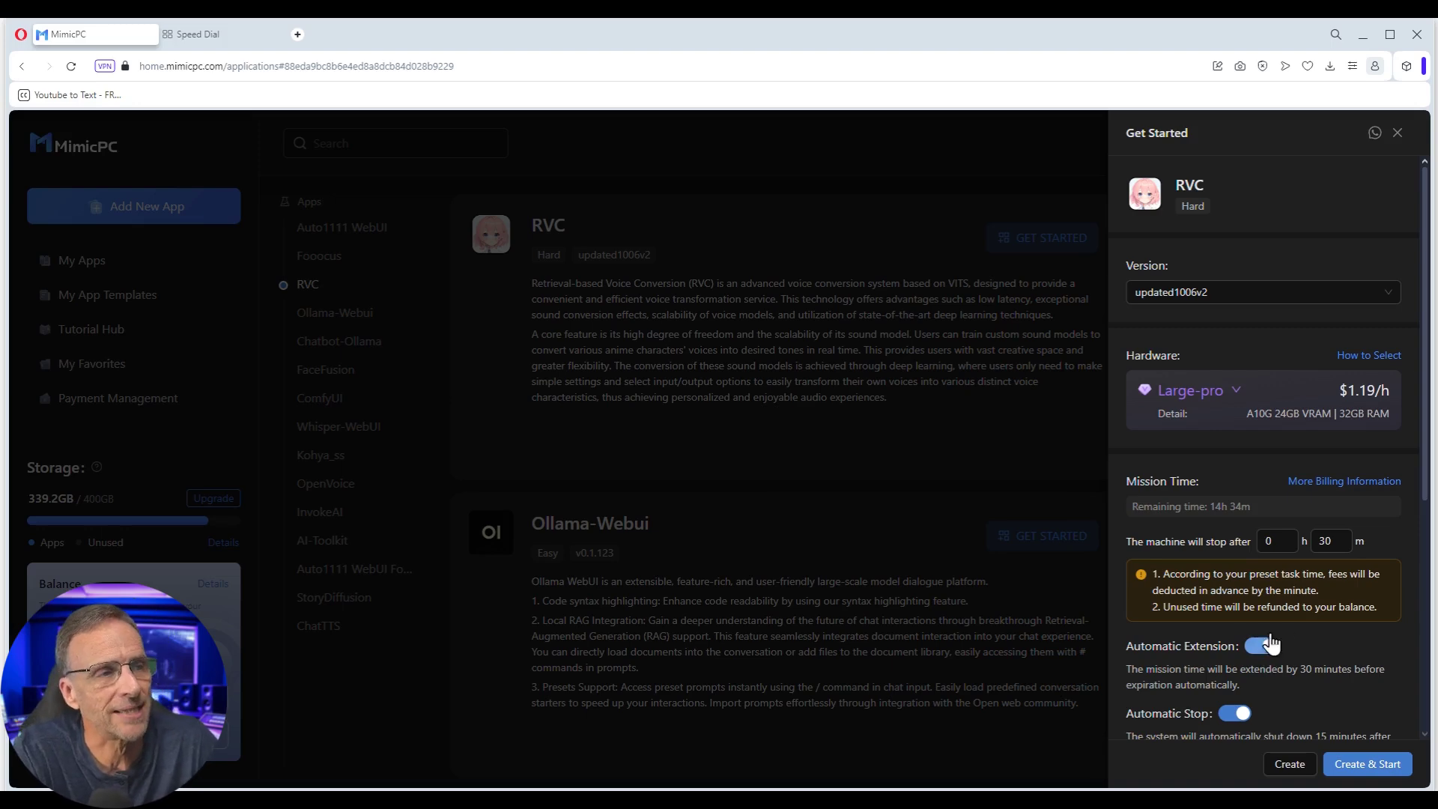
Create and start the RVC app so RVC WebUI opens in a new tab.
{"action": "left_click", "coordinate": [1355, 768]}
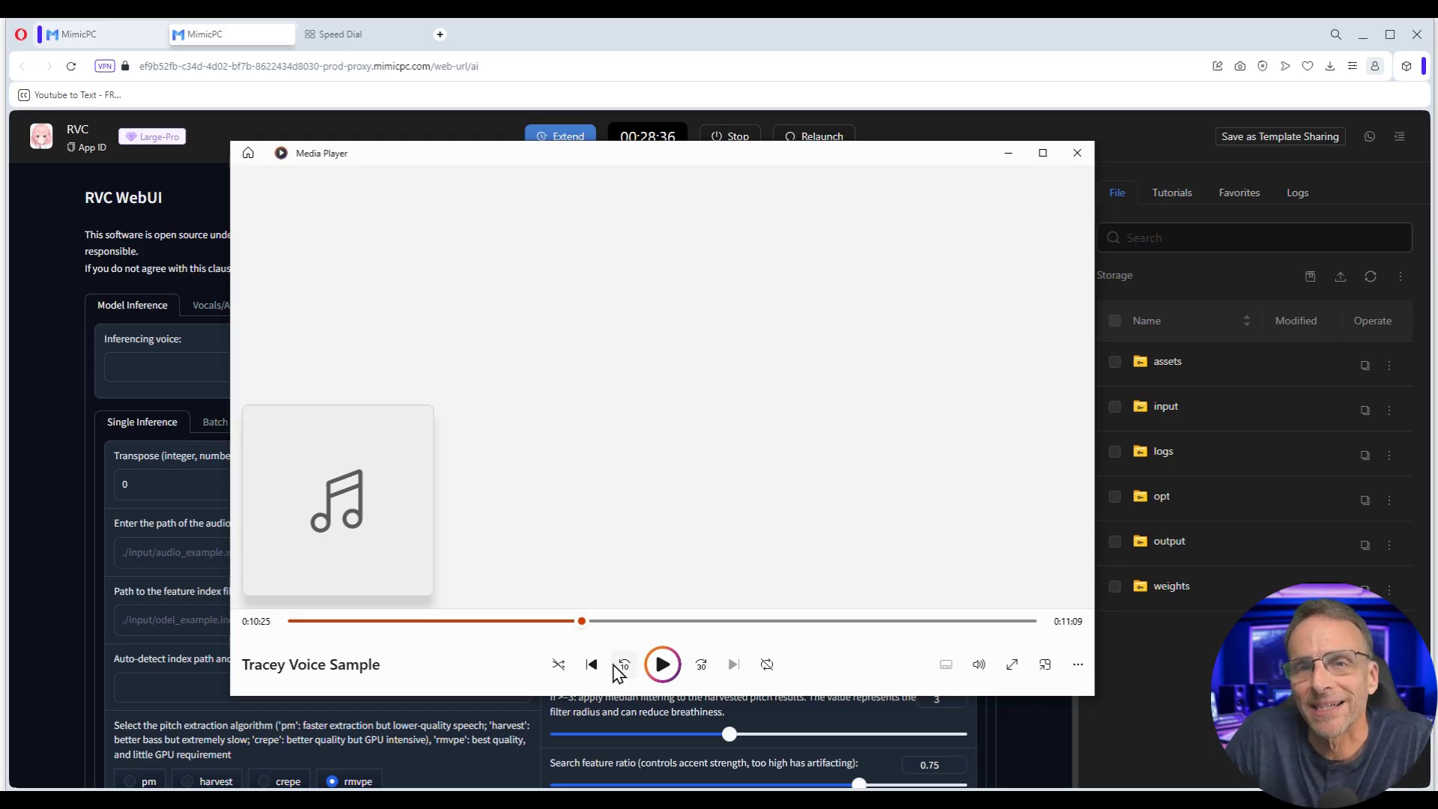
Skip ahead through the voice sample playing in the media player.
{"action": "left_click", "coordinate": [662, 620]}
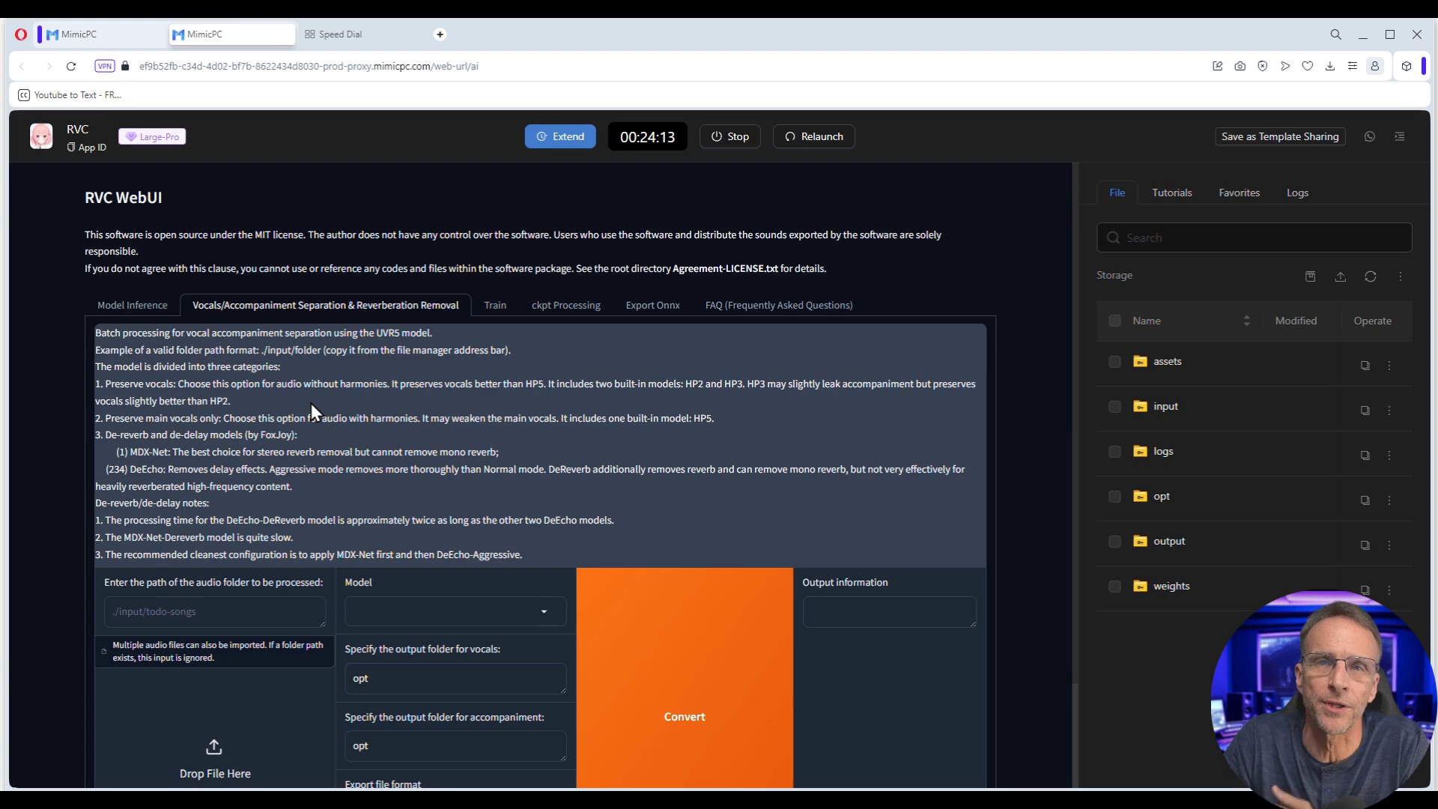
Scroll the separation page down to the storage panel's input folder.
{"action": "scroll", "coordinate": [318, 393], "scroll_direction": "down", "scroll_amount": 1}
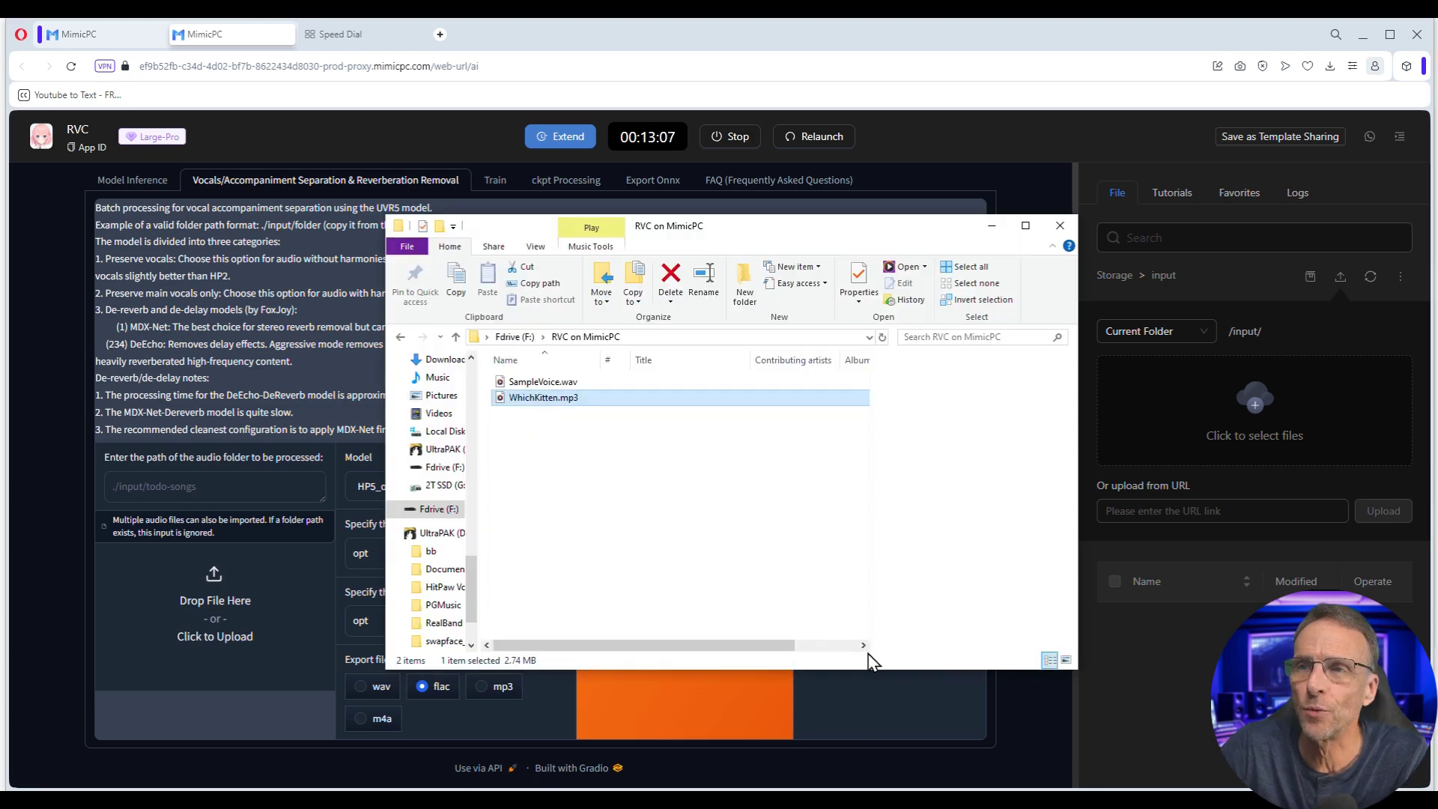
Separate WhichKitten.mp3 with HP5_only_main_vocal into wav vocal and instrument tracks.
{"action": "double_click", "coordinate": [594, 392]}
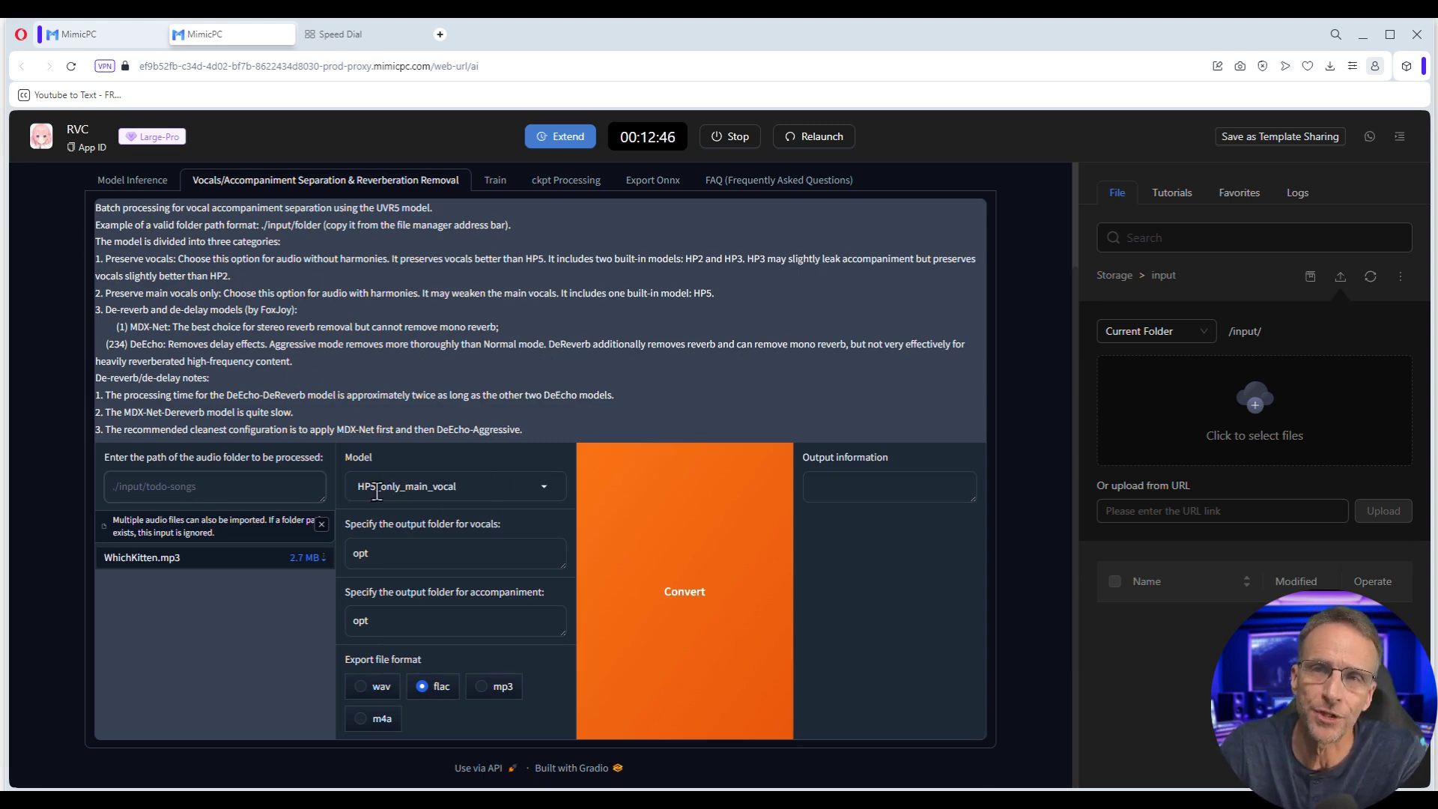
{"action": "left_click", "coordinate": [495, 494]}
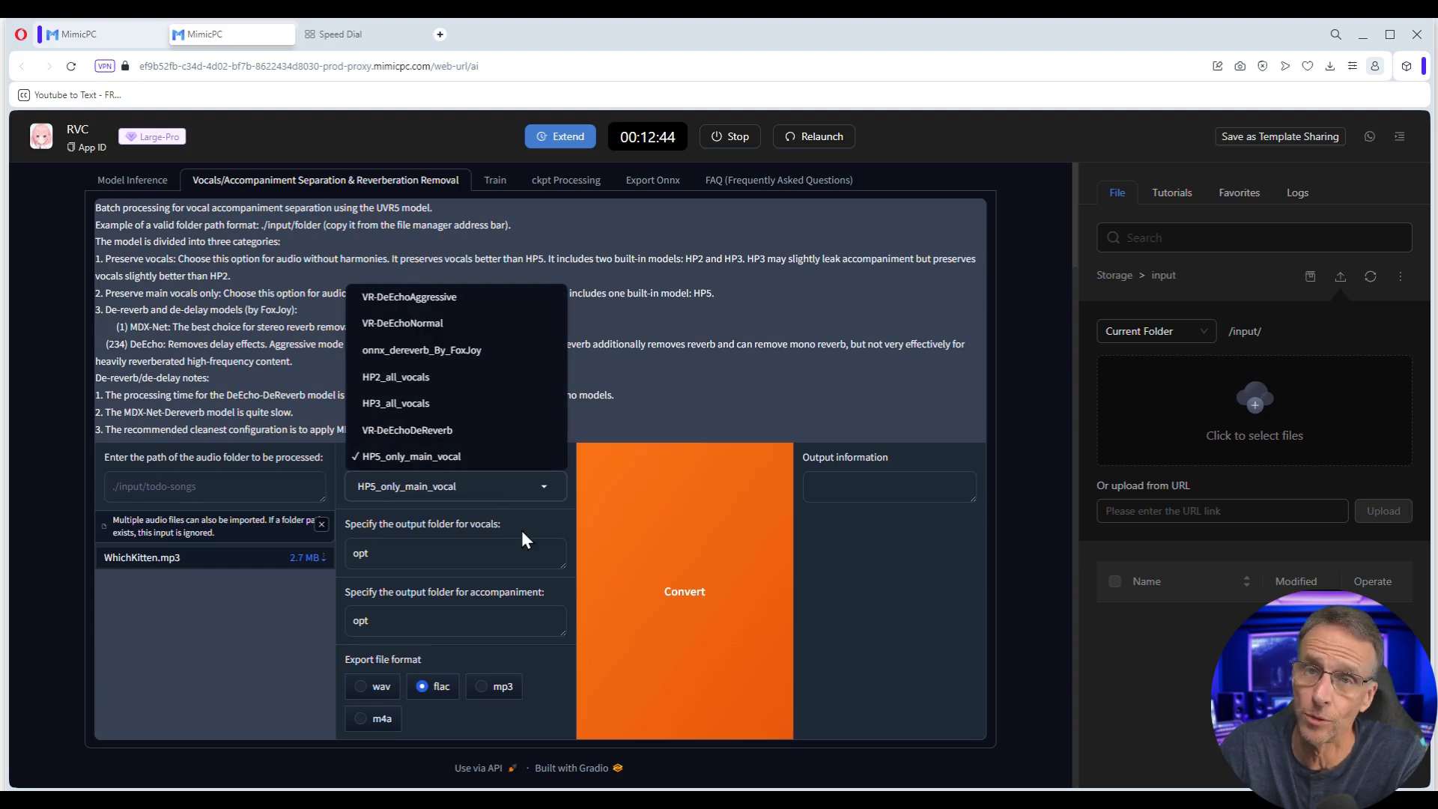
{"action": "left_click", "coordinate": [445, 554]}
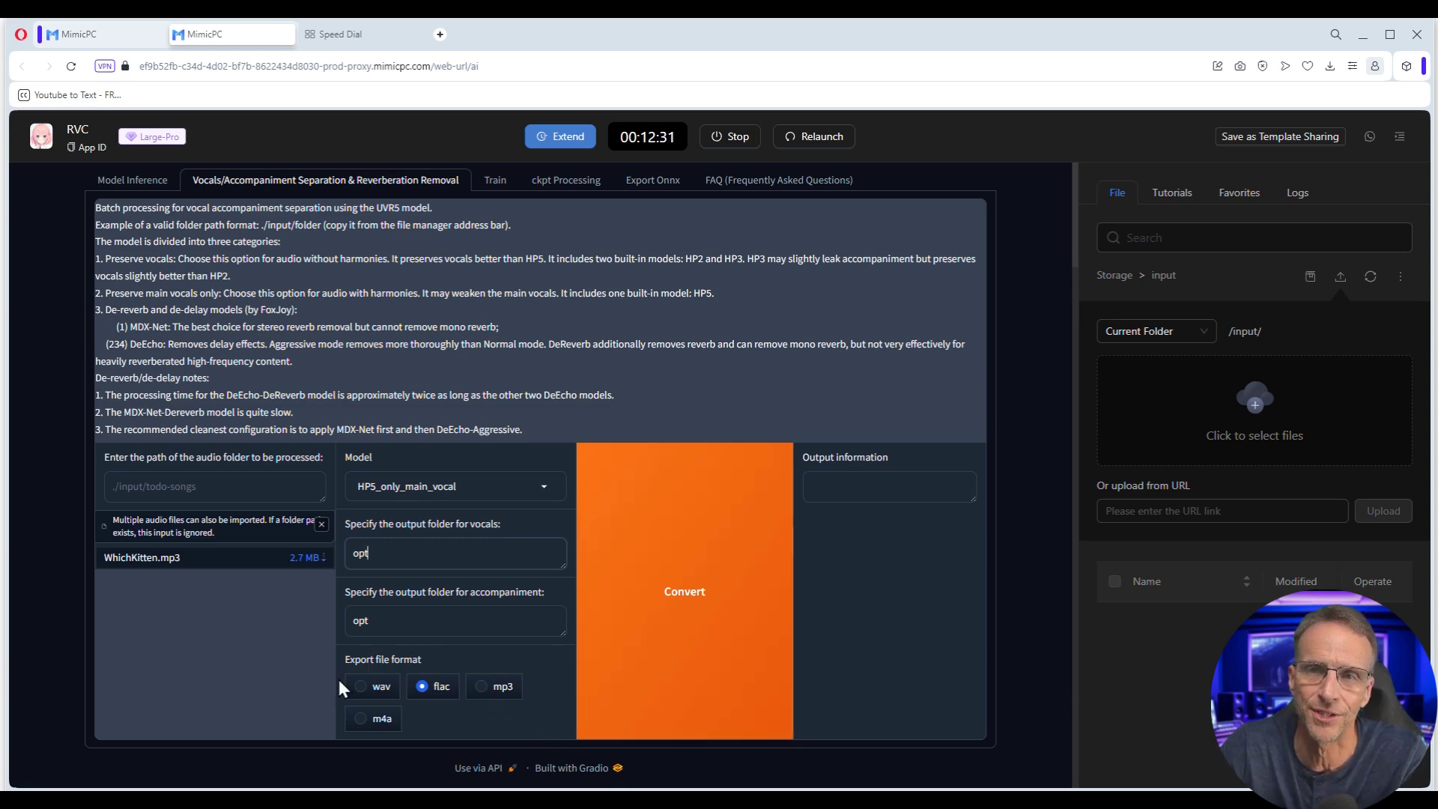
{"action": "left_click", "coordinate": [361, 686]}
{"action": "left_click", "coordinate": [694, 599]}
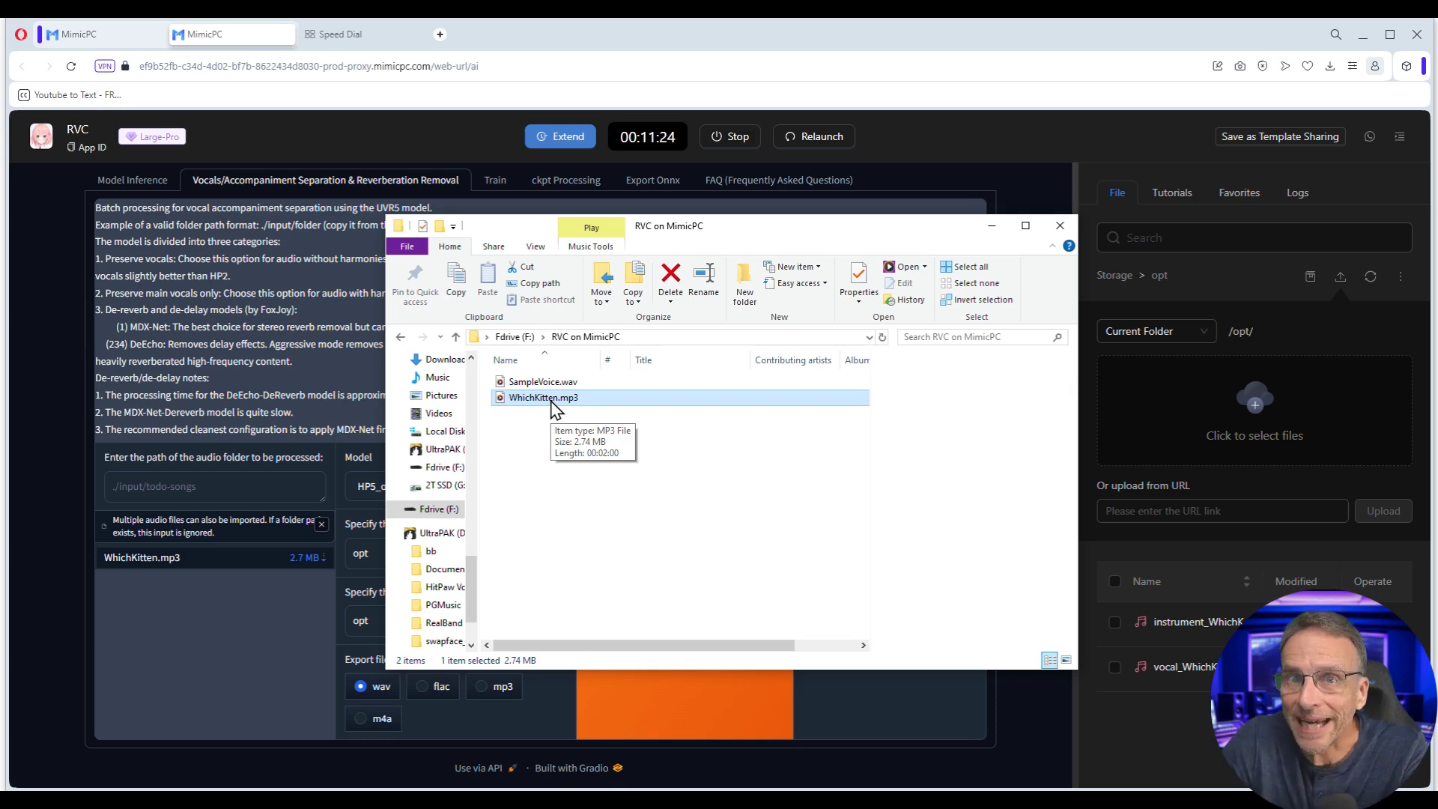
Play the original WhichKitten song, then preview its separated vocal wav.
{"action": "double_click", "coordinate": [552, 404]}
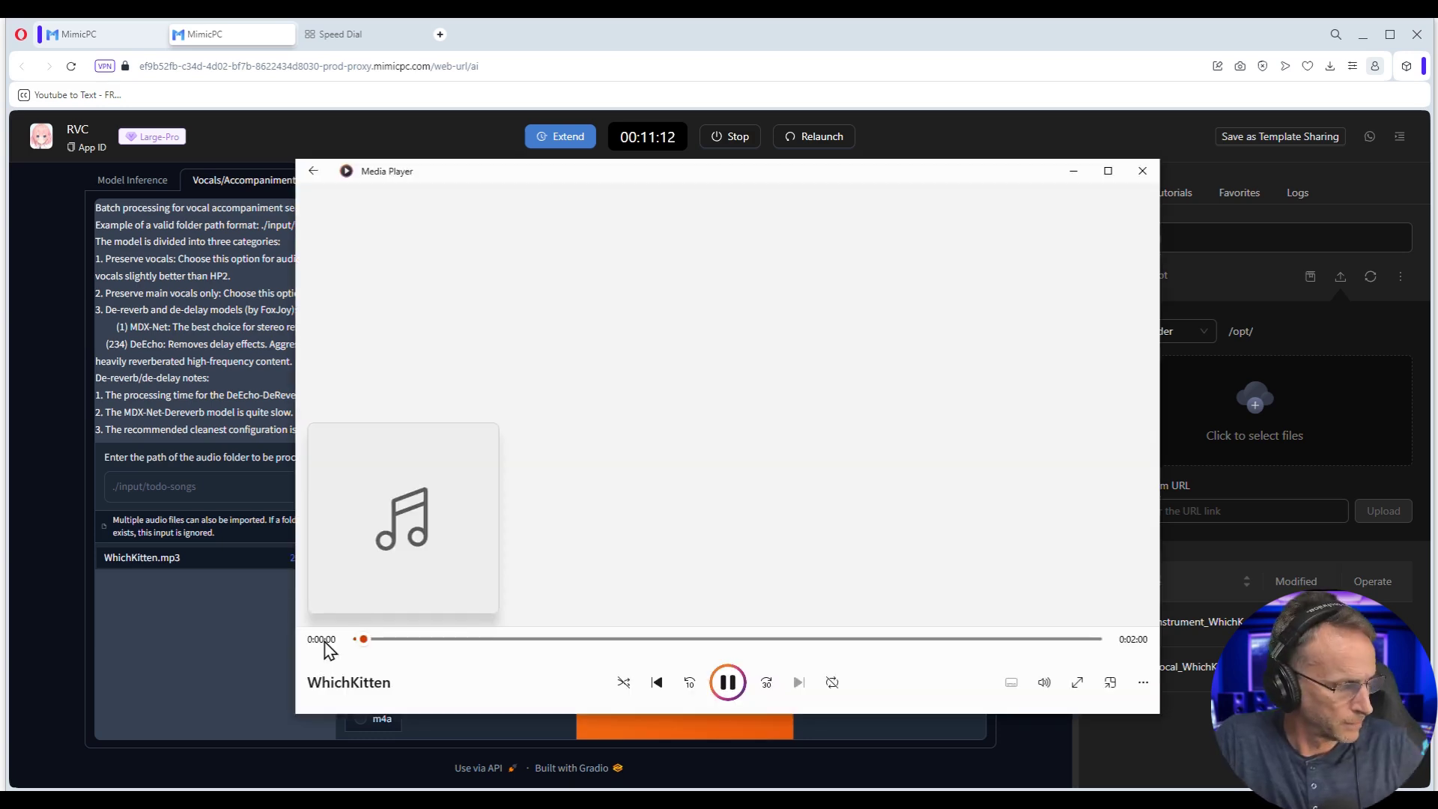
{"action": "left_click", "coordinate": [730, 693]}
{"action": "left_click", "coordinate": [1073, 170]}
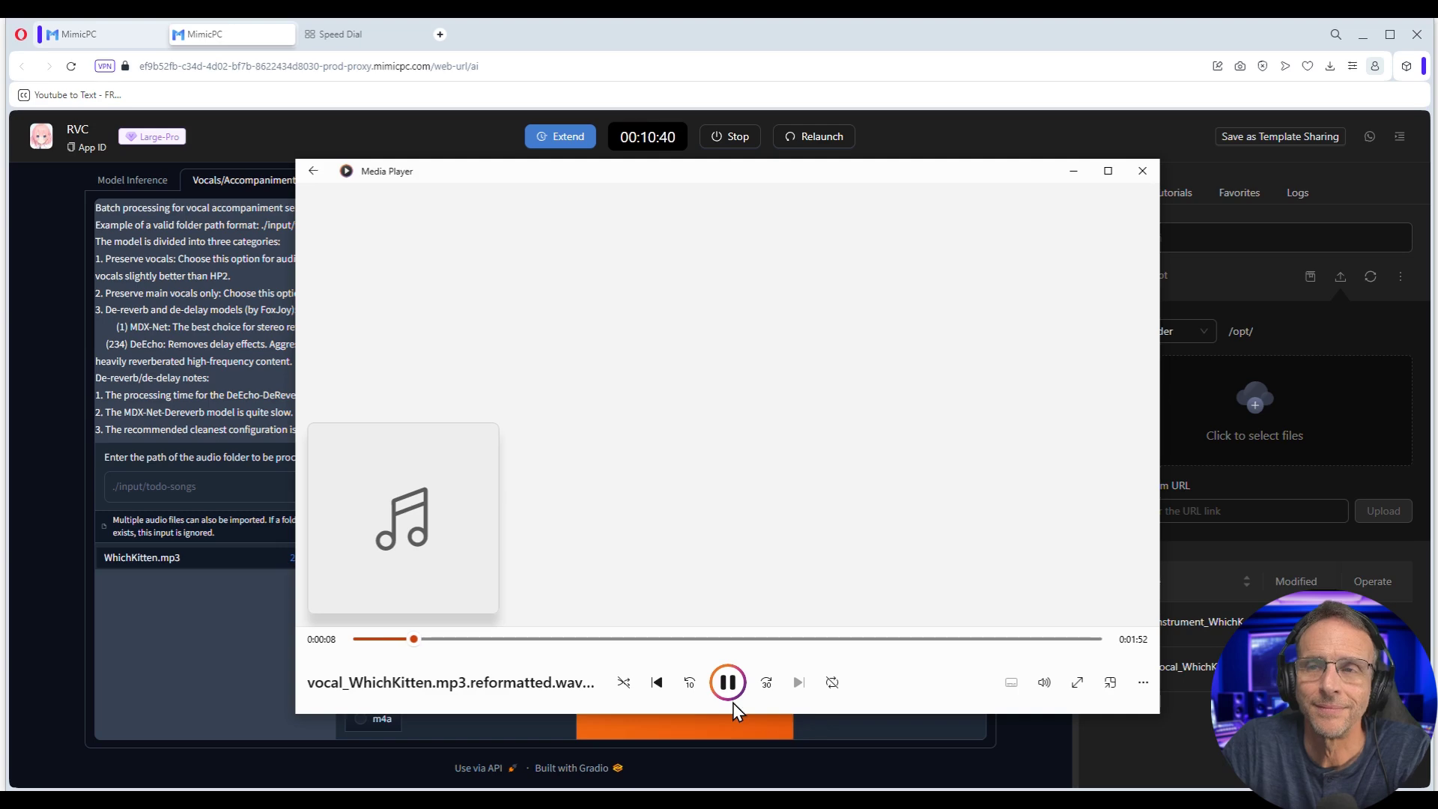
{"action": "left_click", "coordinate": [724, 683]}
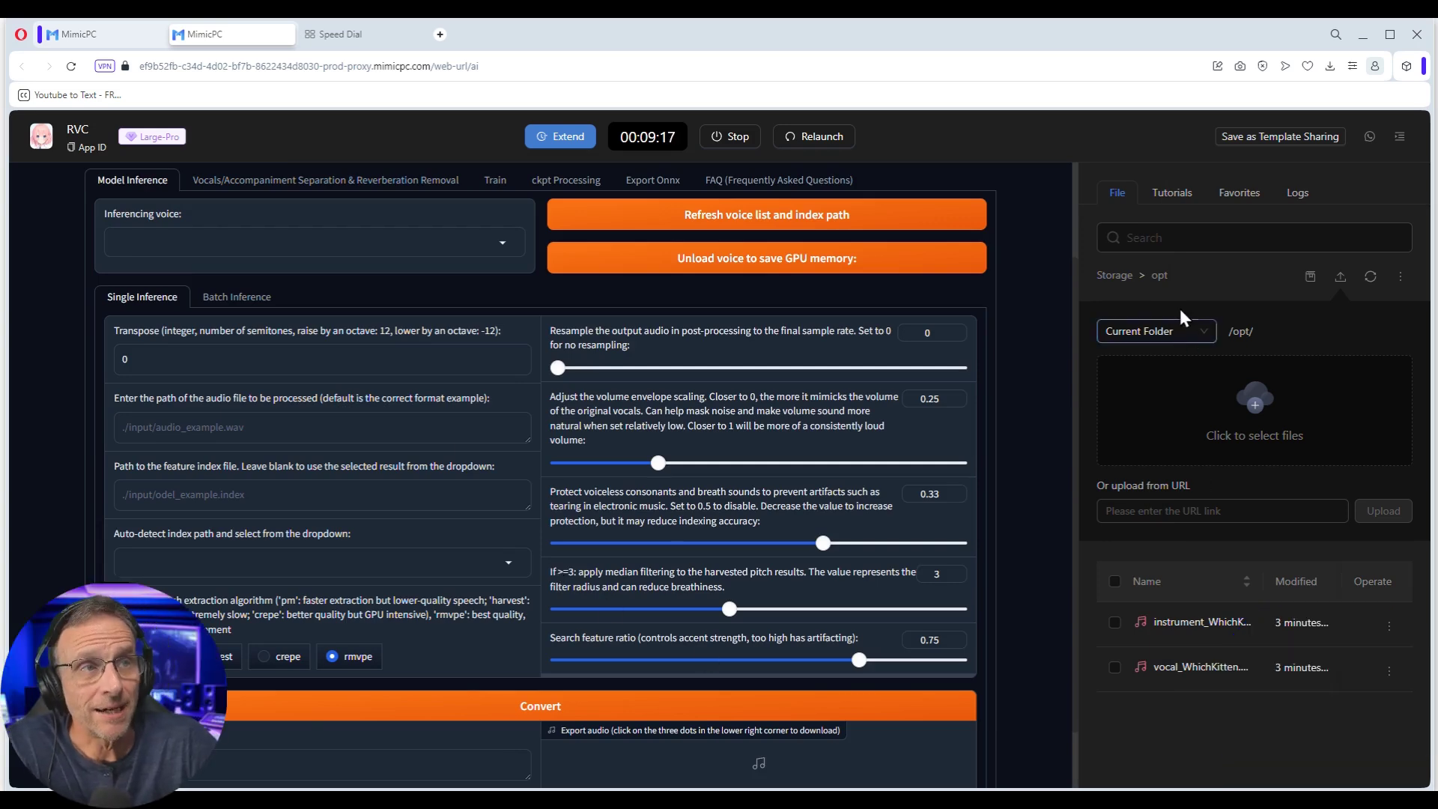
Return to the storage root and upload the voice sample audio to the input folder.
{"action": "left_click", "coordinate": [1115, 275]}
{"action": "scroll", "coordinate": [1191, 689], "scroll_direction": "down", "scroll_amount": 2}
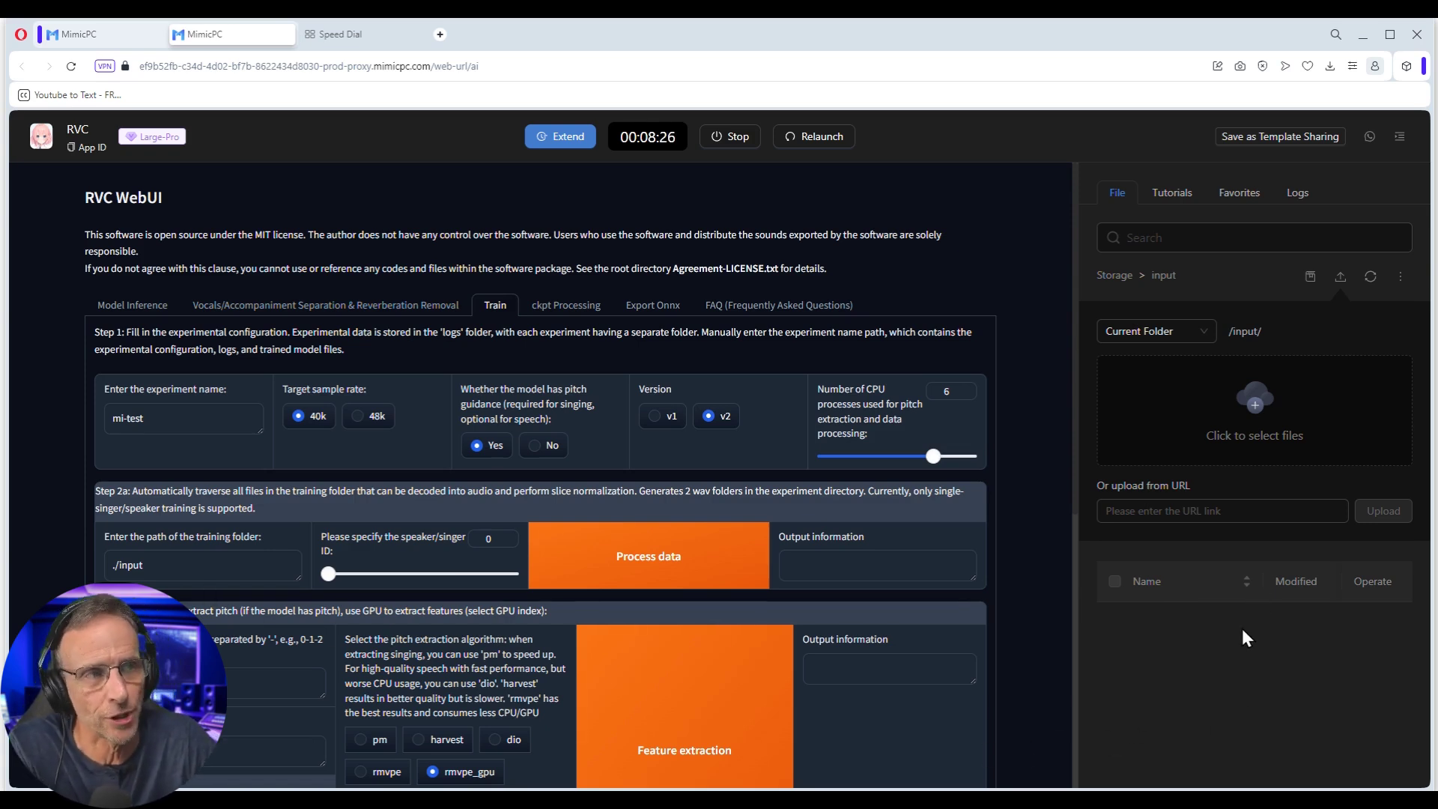
{"action": "left_click", "coordinate": [1243, 441]}
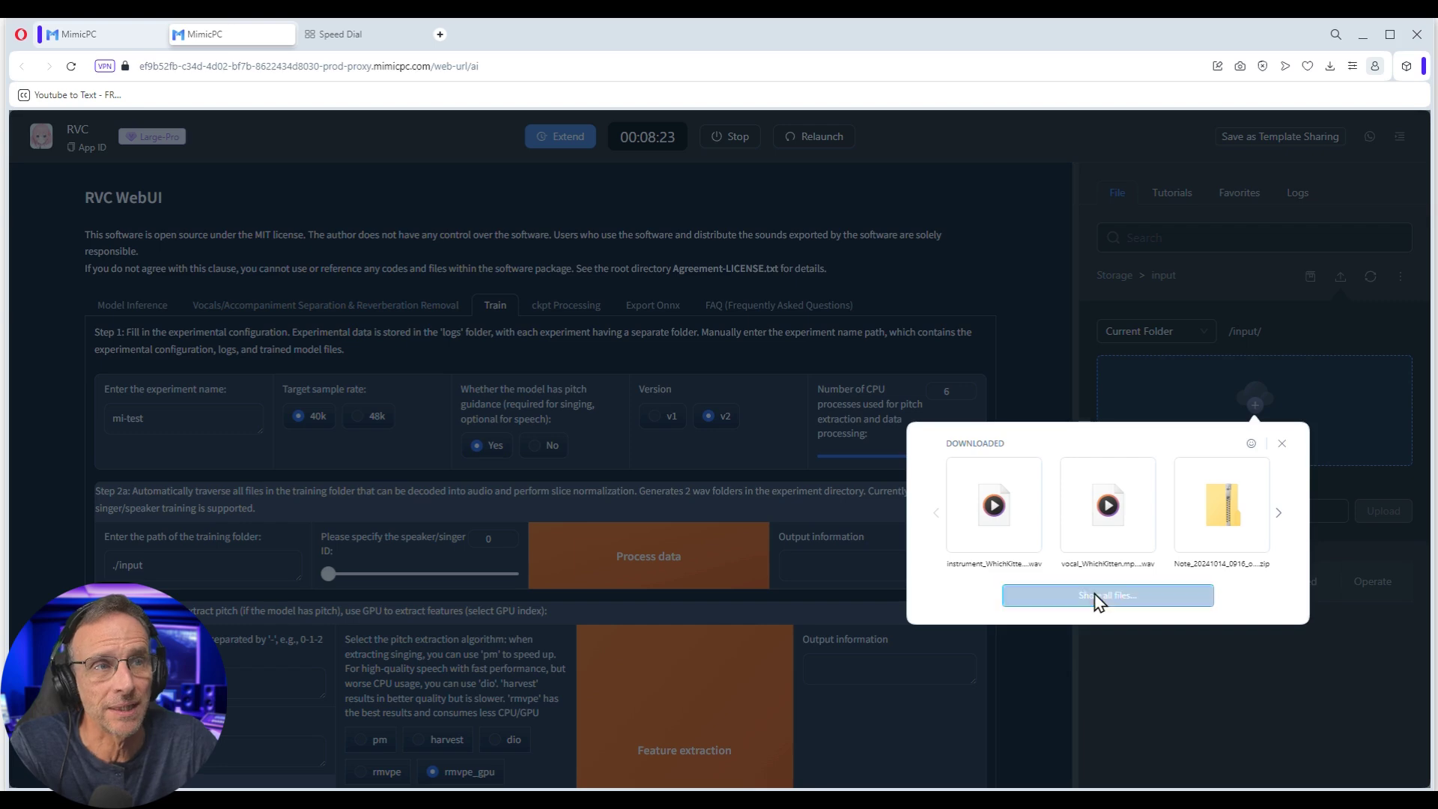
{"action": "left_click", "coordinate": [1097, 596]}
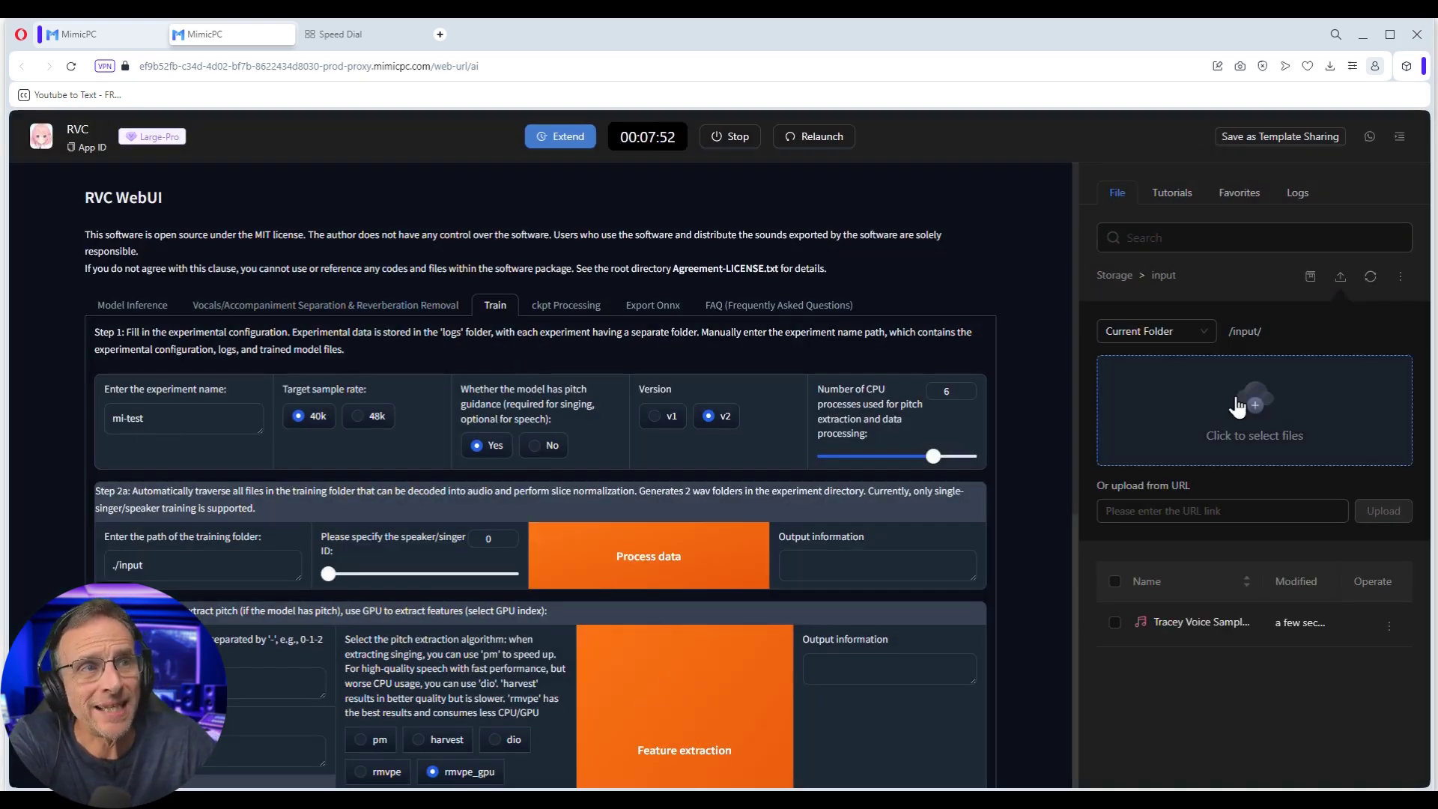
{"action": "scroll", "coordinate": [213, 340], "scroll_direction": "down", "scroll_amount": 3}
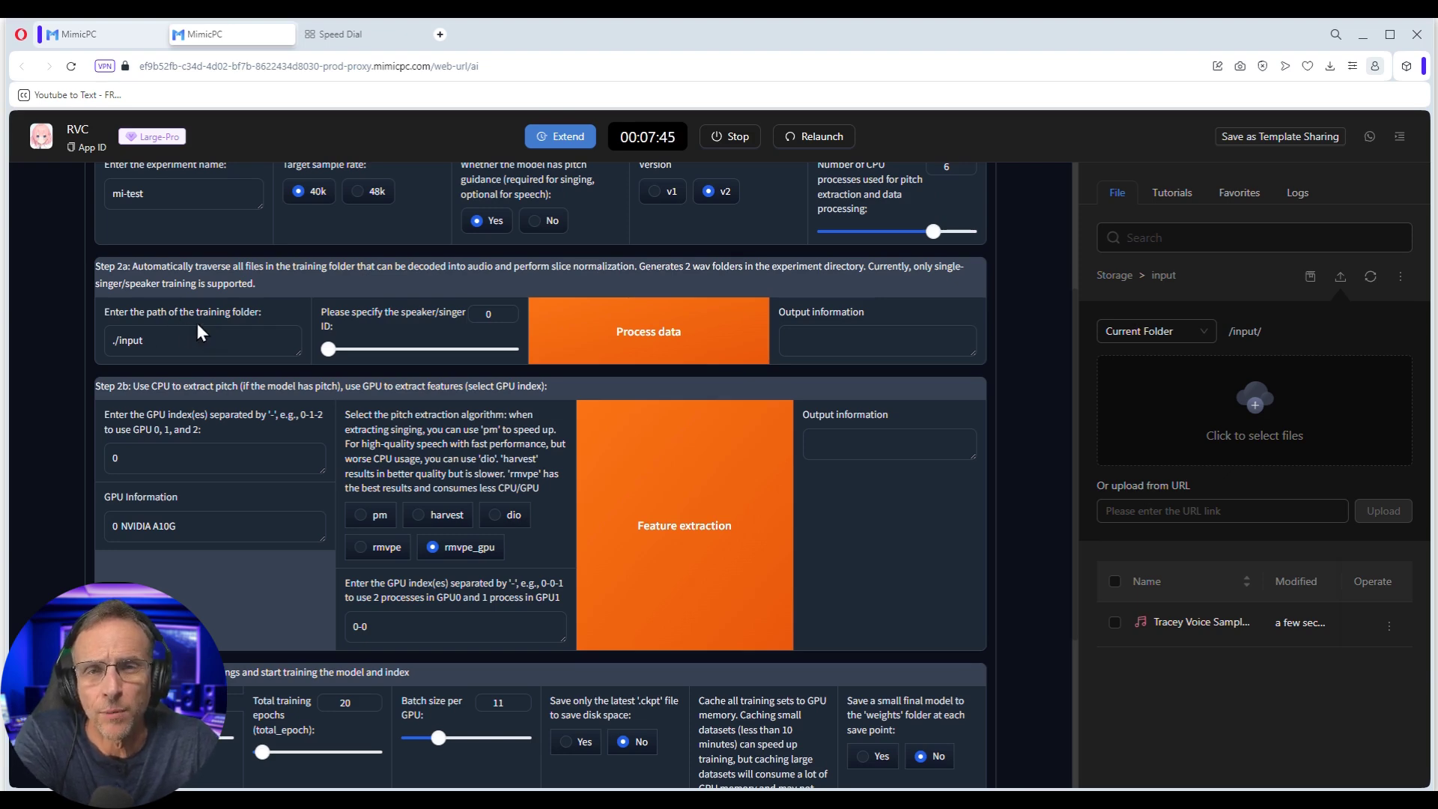
{"action": "scroll", "coordinate": [247, 318], "scroll_direction": "up", "scroll_amount": 2}
{"action": "scroll", "coordinate": [274, 397], "scroll_direction": "up", "scroll_amount": 1}
{"action": "triple_click", "coordinate": [183, 414]}
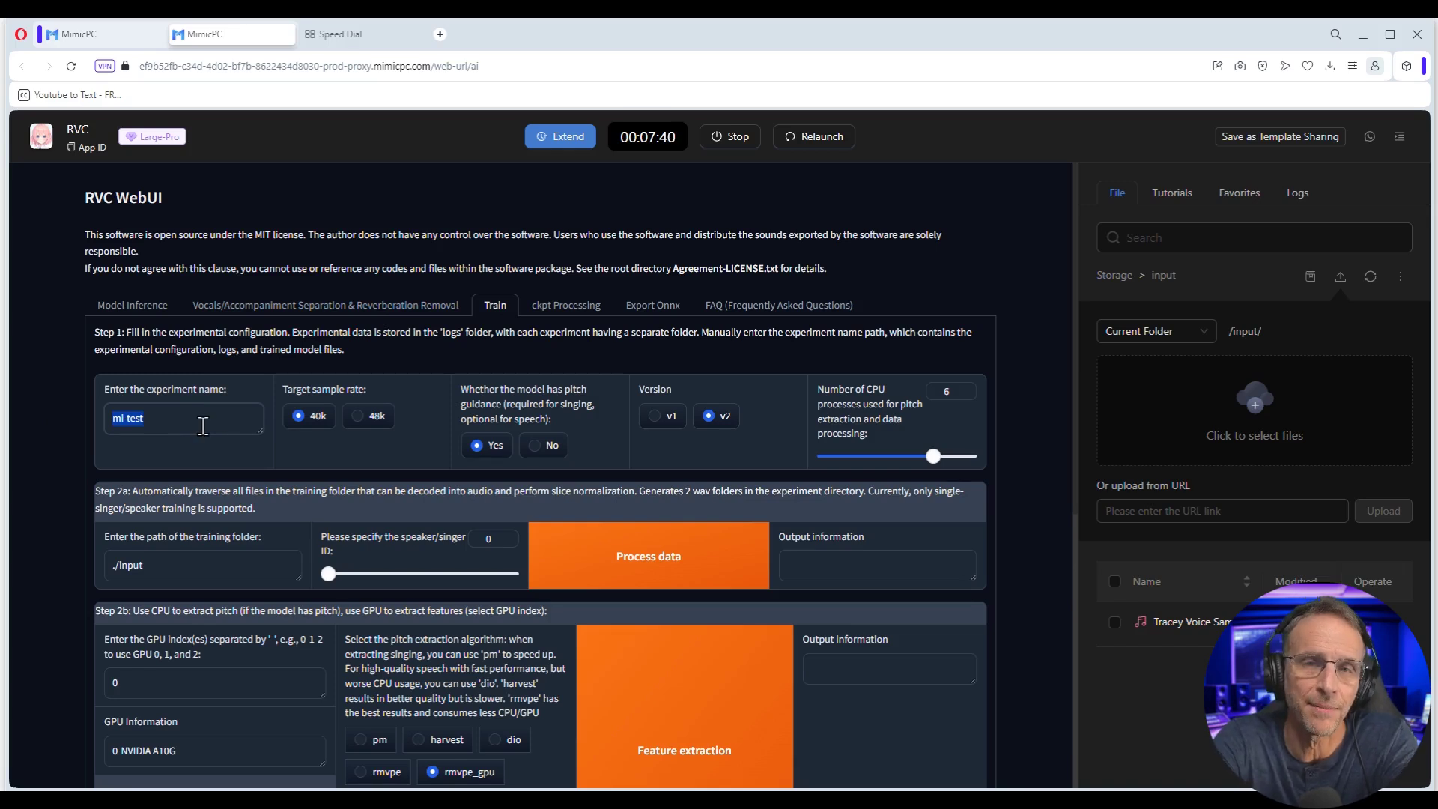
{"action": "type", "text": "TraceyStarrOnMimic"}
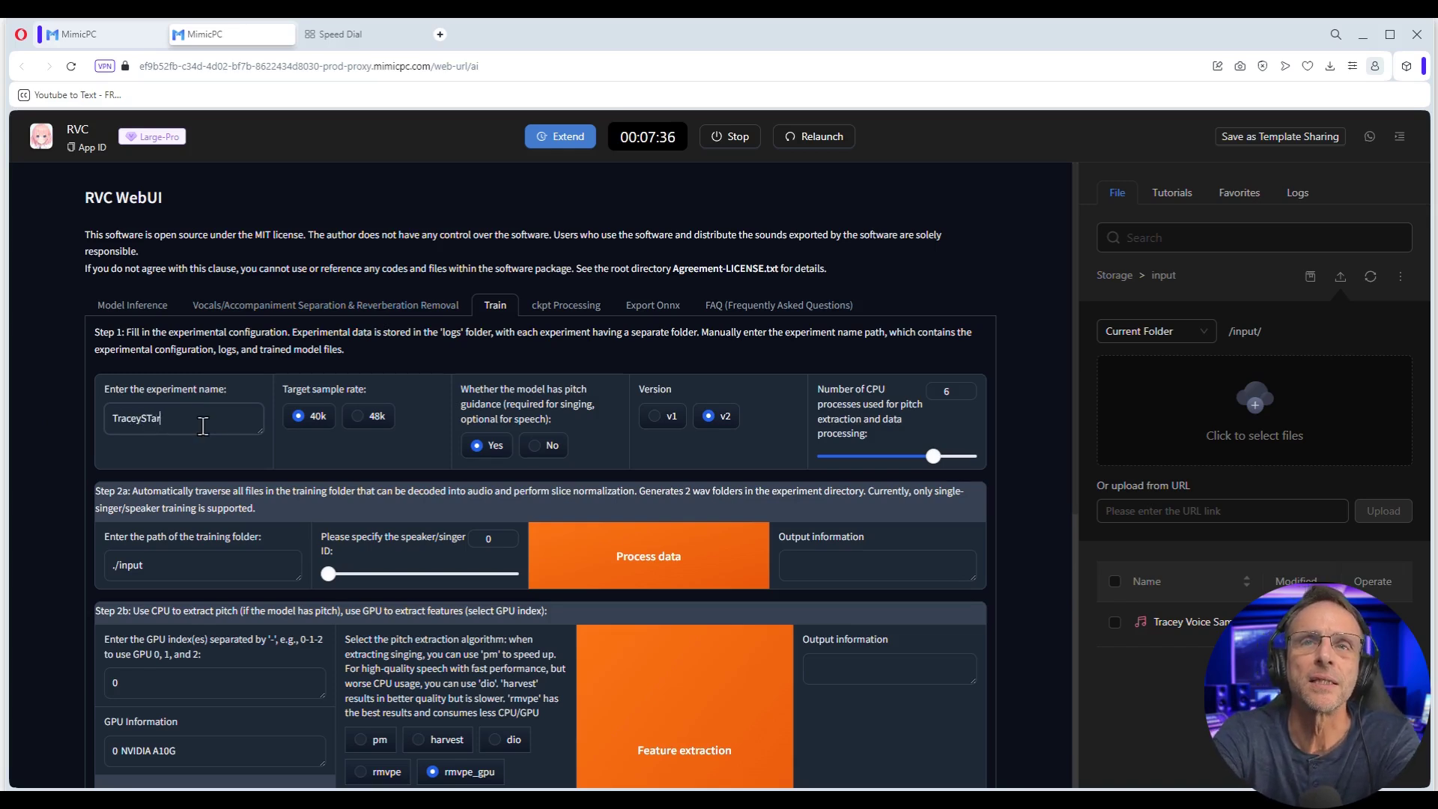
Raise CPU processes for pitch extraction and data processing to 8.
{"action": "scroll", "coordinate": [225, 255], "scroll_direction": "down", "scroll_amount": 2}
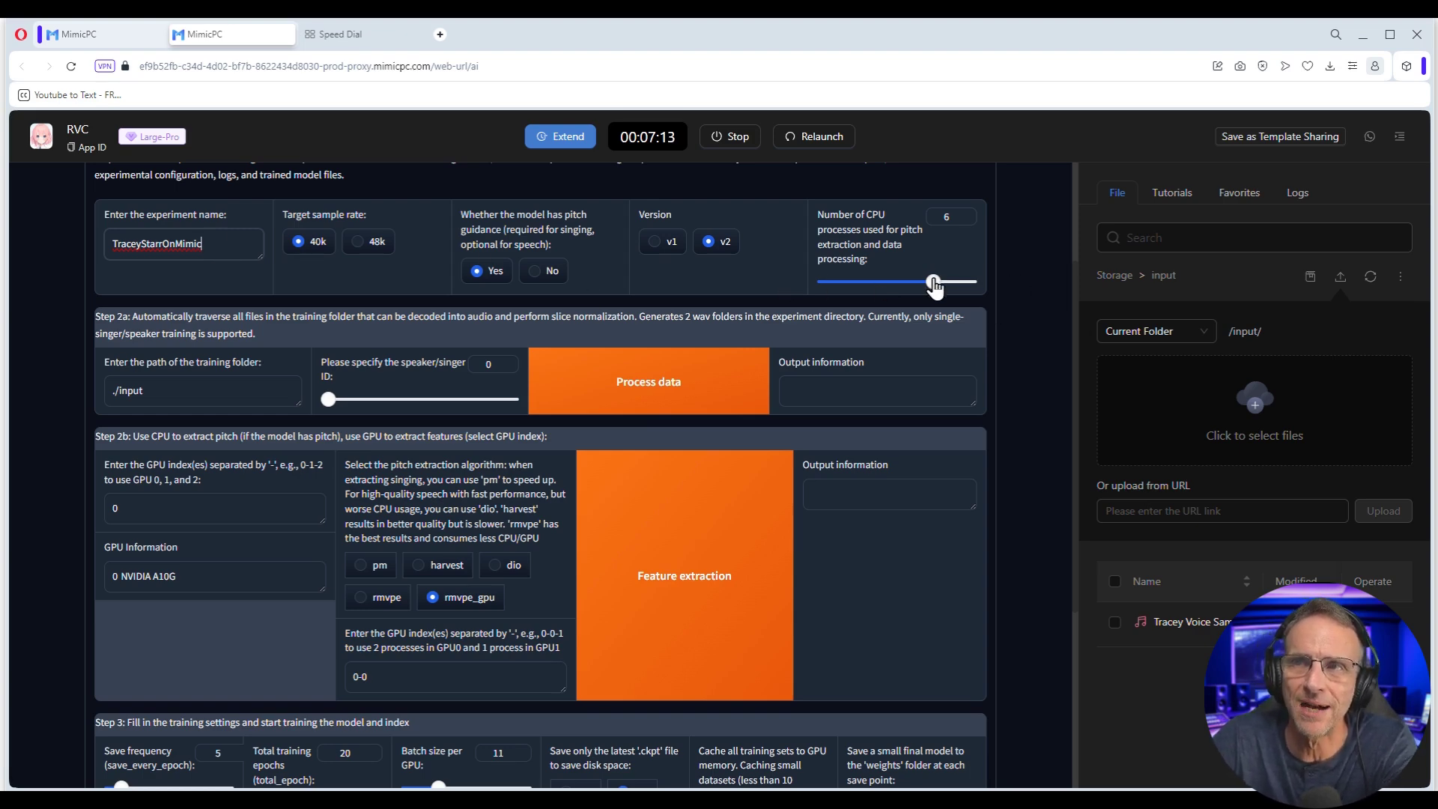
{"action": "left_click_drag", "start_coordinate": [933, 282], "coordinate": [994, 290]}
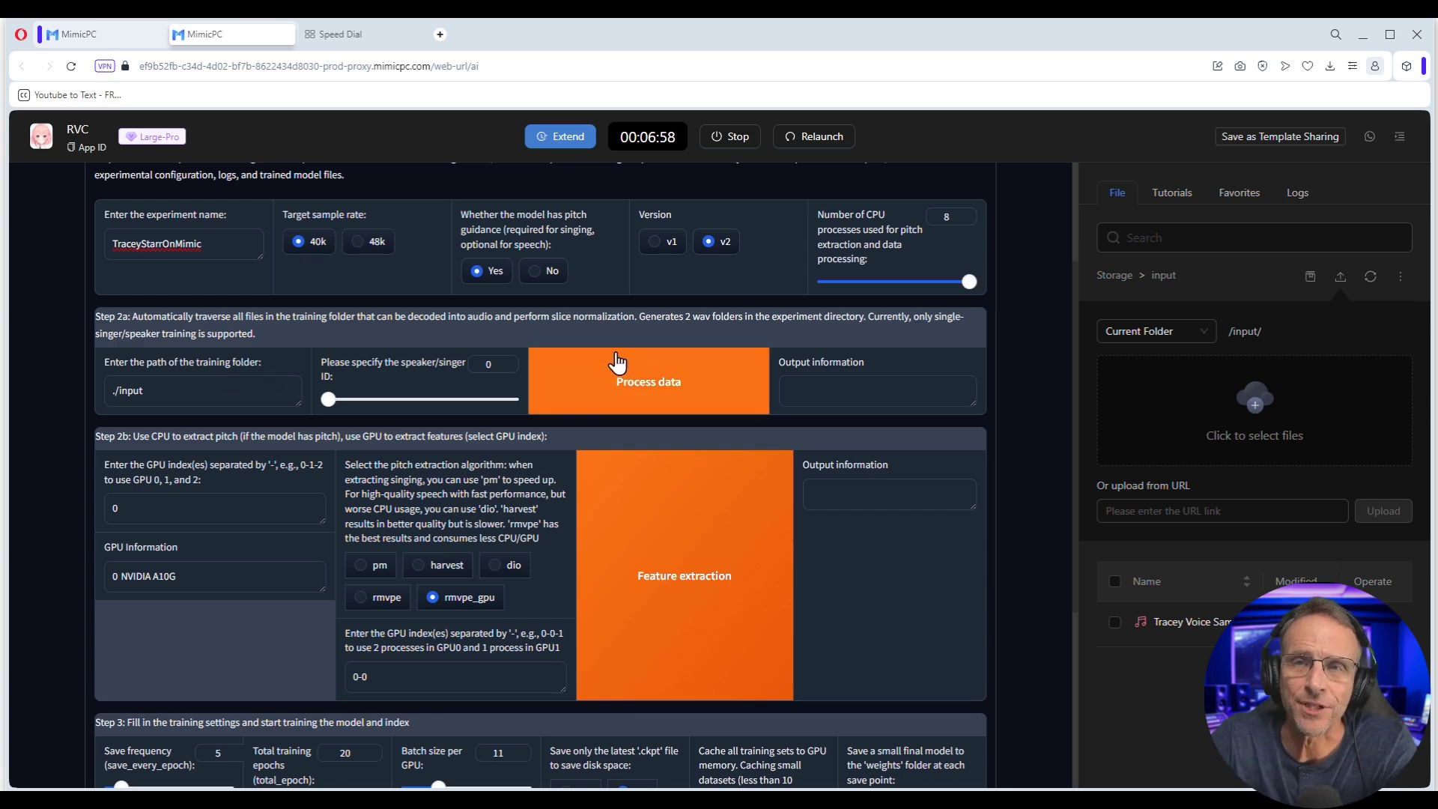
{"action": "scroll", "coordinate": [461, 384], "scroll_direction": "down", "scroll_amount": 1}
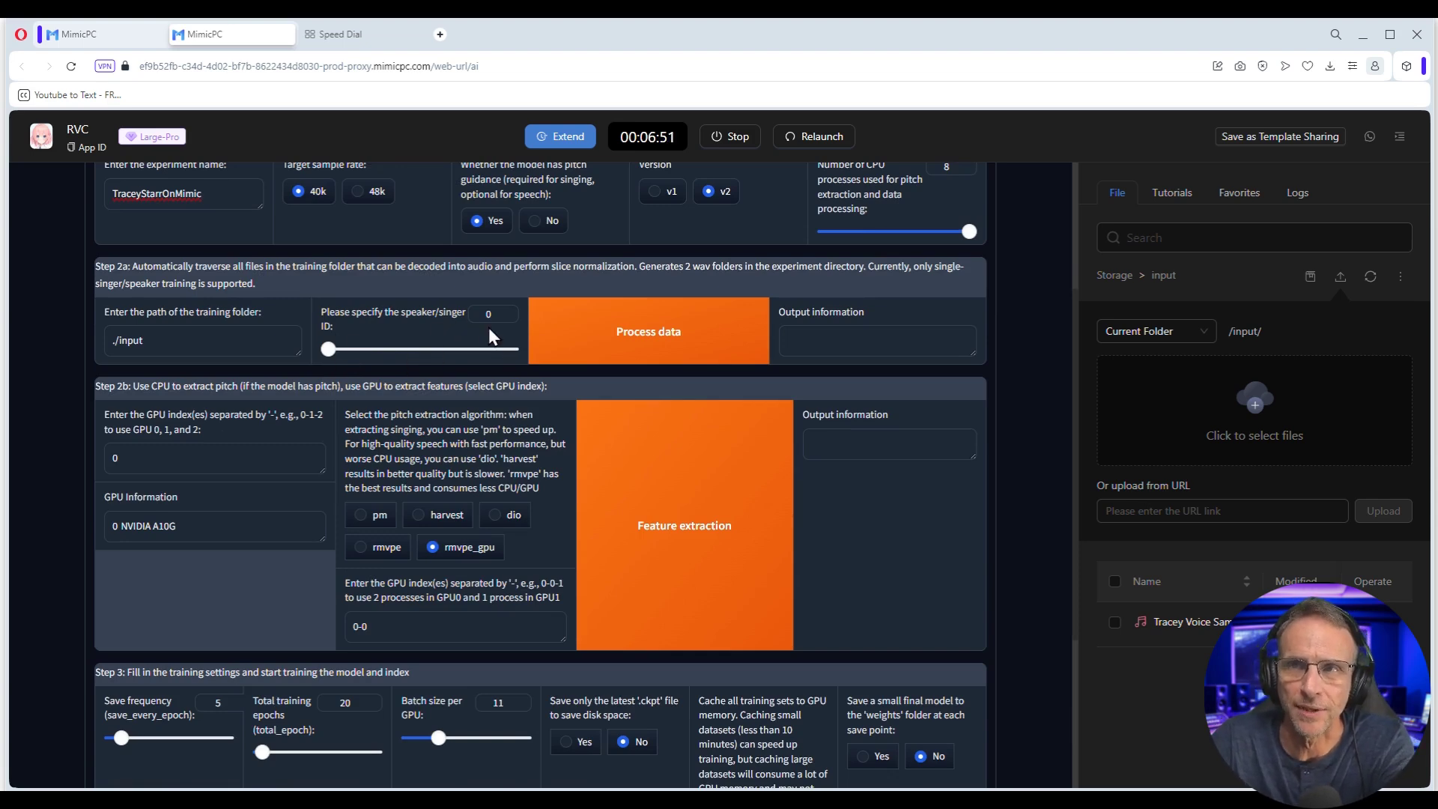
{"action": "scroll", "coordinate": [479, 314], "scroll_direction": "down", "scroll_amount": 3}
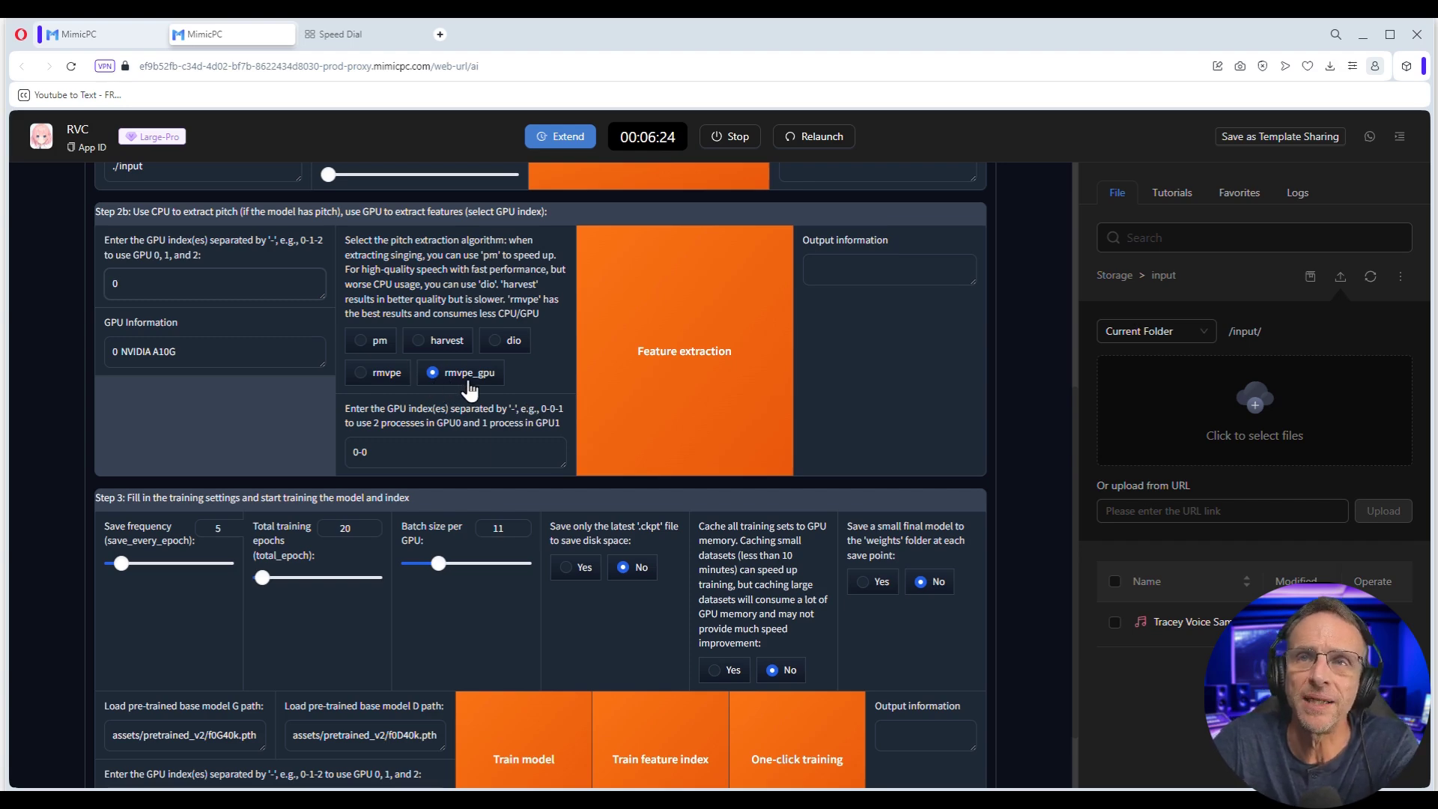
{"action": "scroll", "coordinate": [236, 537], "scroll_direction": "down", "scroll_amount": 1}
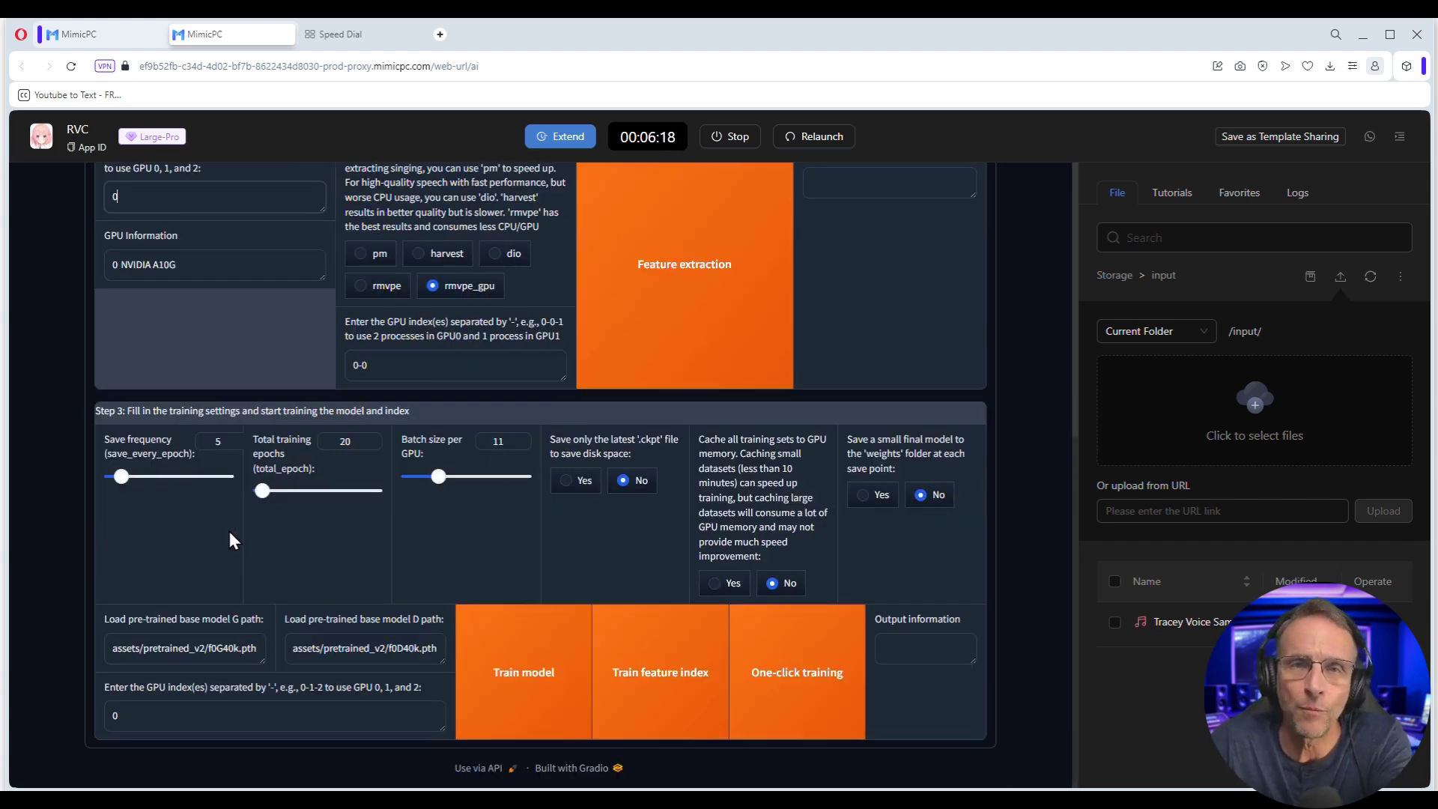
Set 150 epochs, save frequency 10, batch size 40, and save small final models.
{"action": "double_click", "coordinate": [356, 445]}
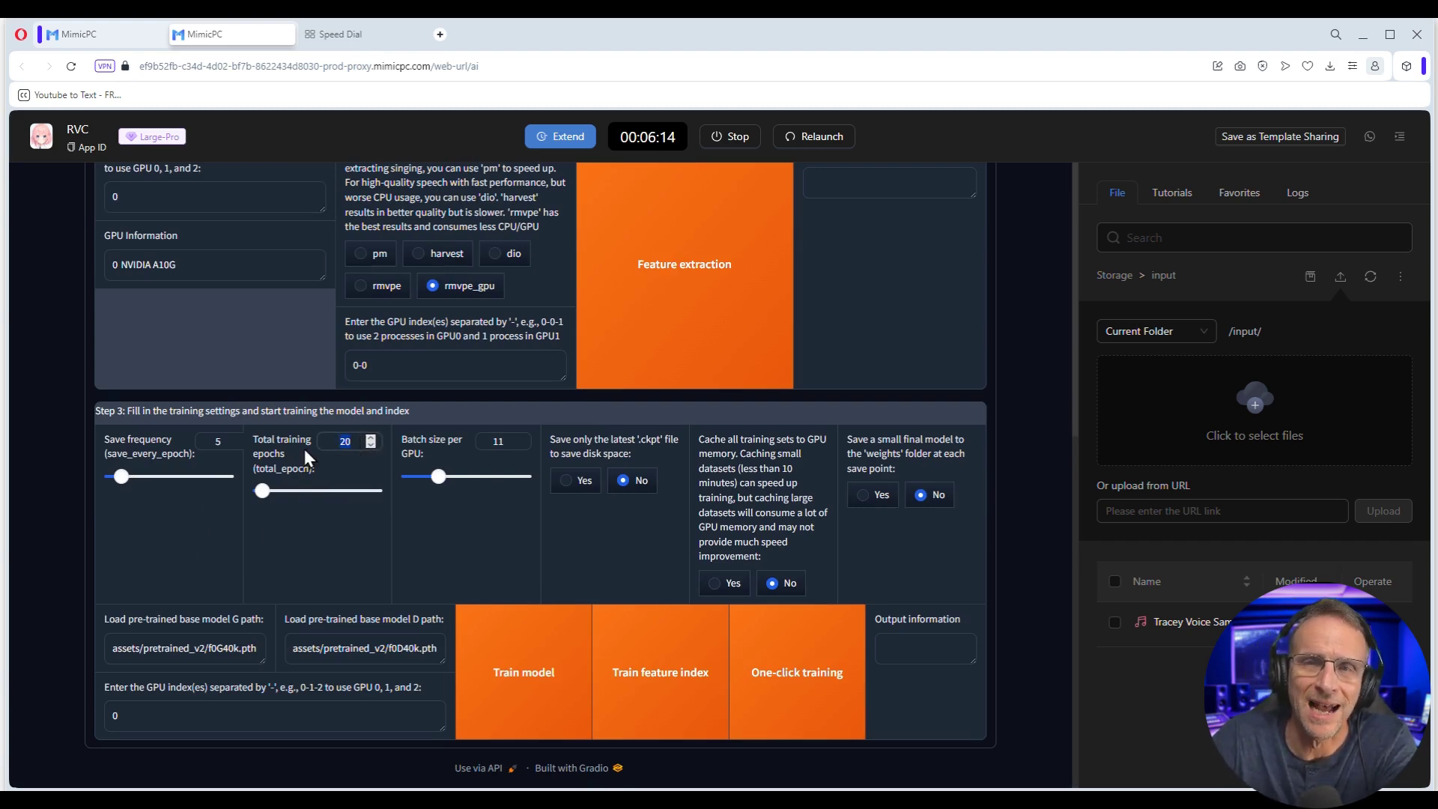
{"action": "type", "text": "150"}
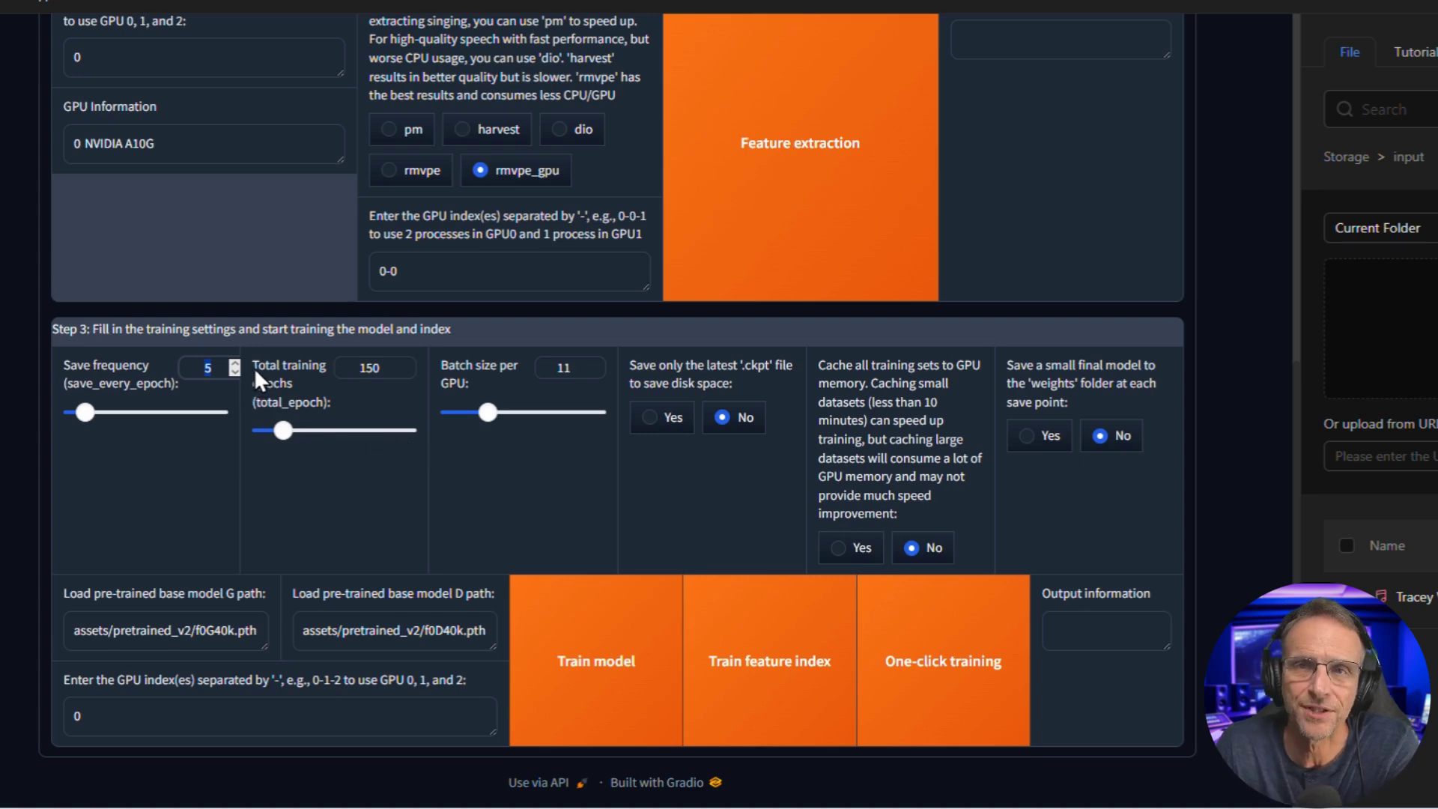
{"action": "type", "text": "10"}
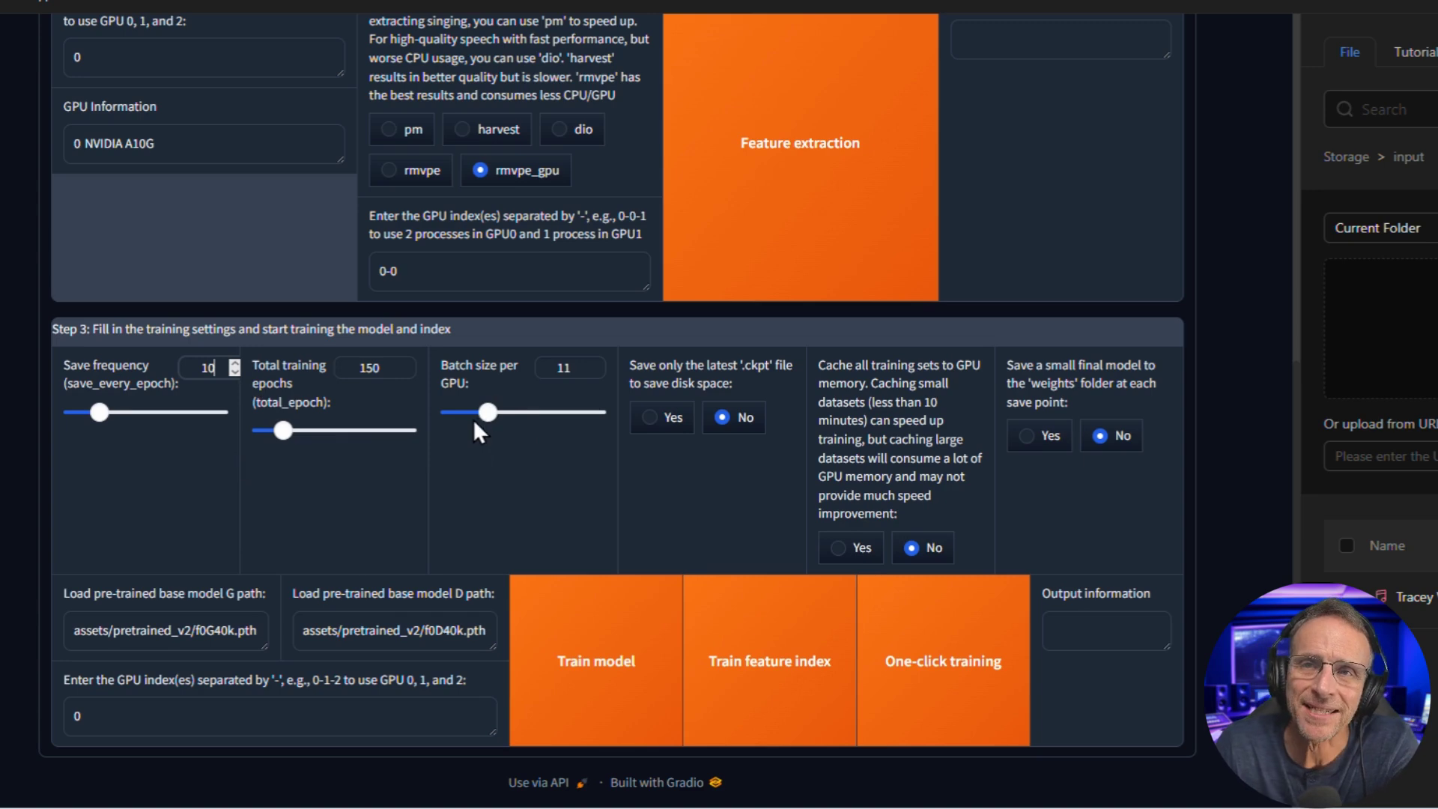
{"action": "left_click_drag", "start_coordinate": [487, 413], "coordinate": [706, 430]}
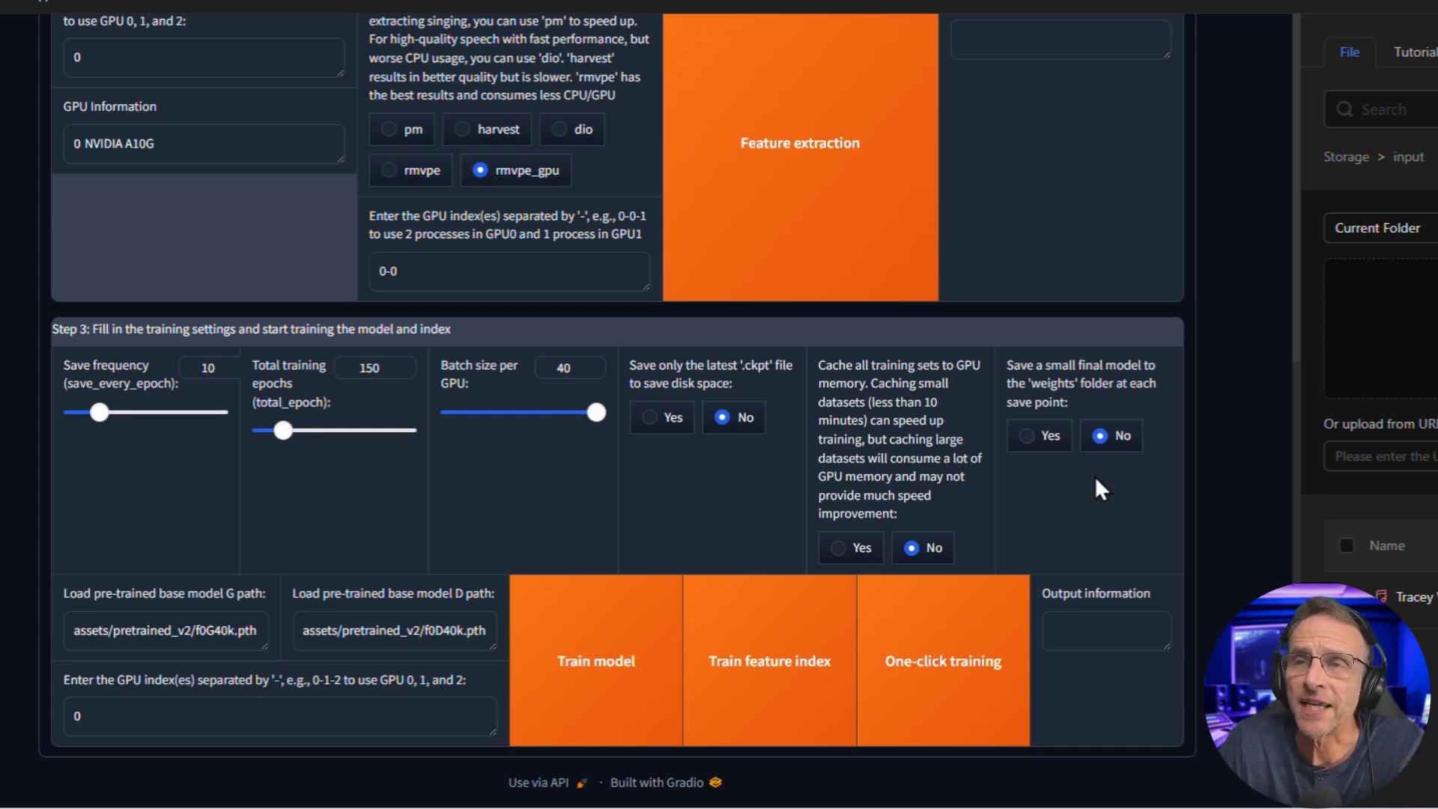
{"action": "left_click", "coordinate": [1028, 437]}
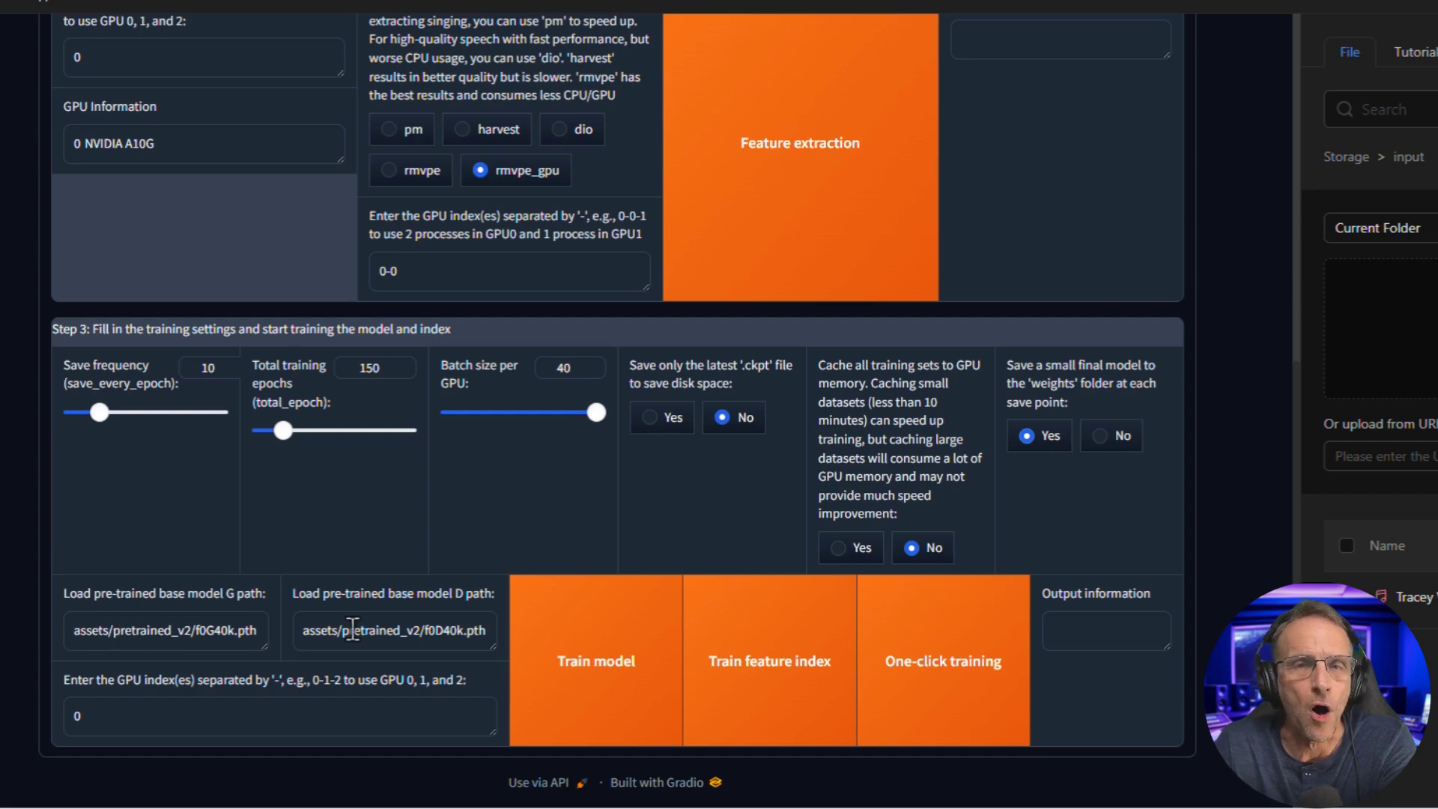
Launch one-click training and check the training logs for progress.
{"action": "left_click", "coordinate": [942, 676]}
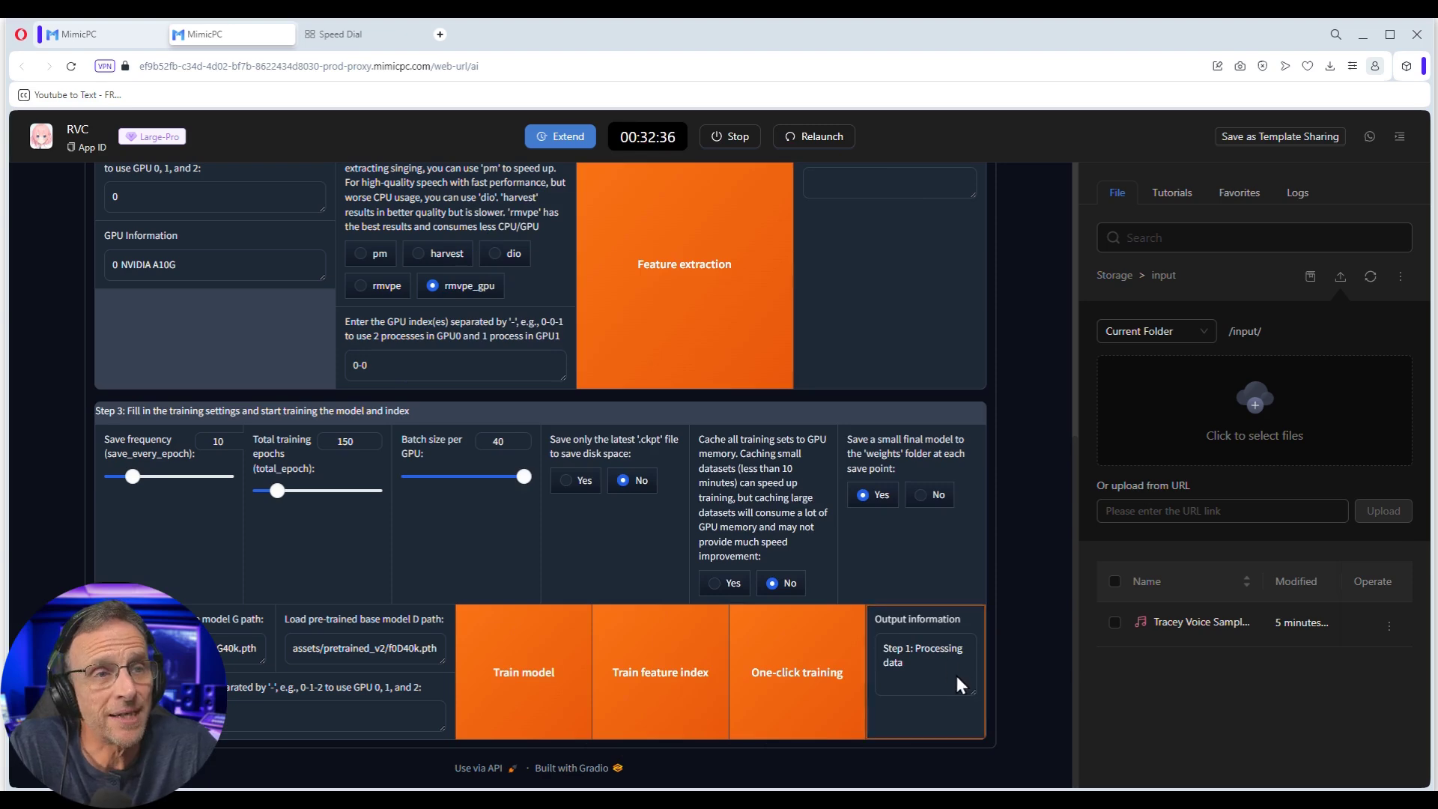
{"action": "left_click", "coordinate": [1296, 198]}
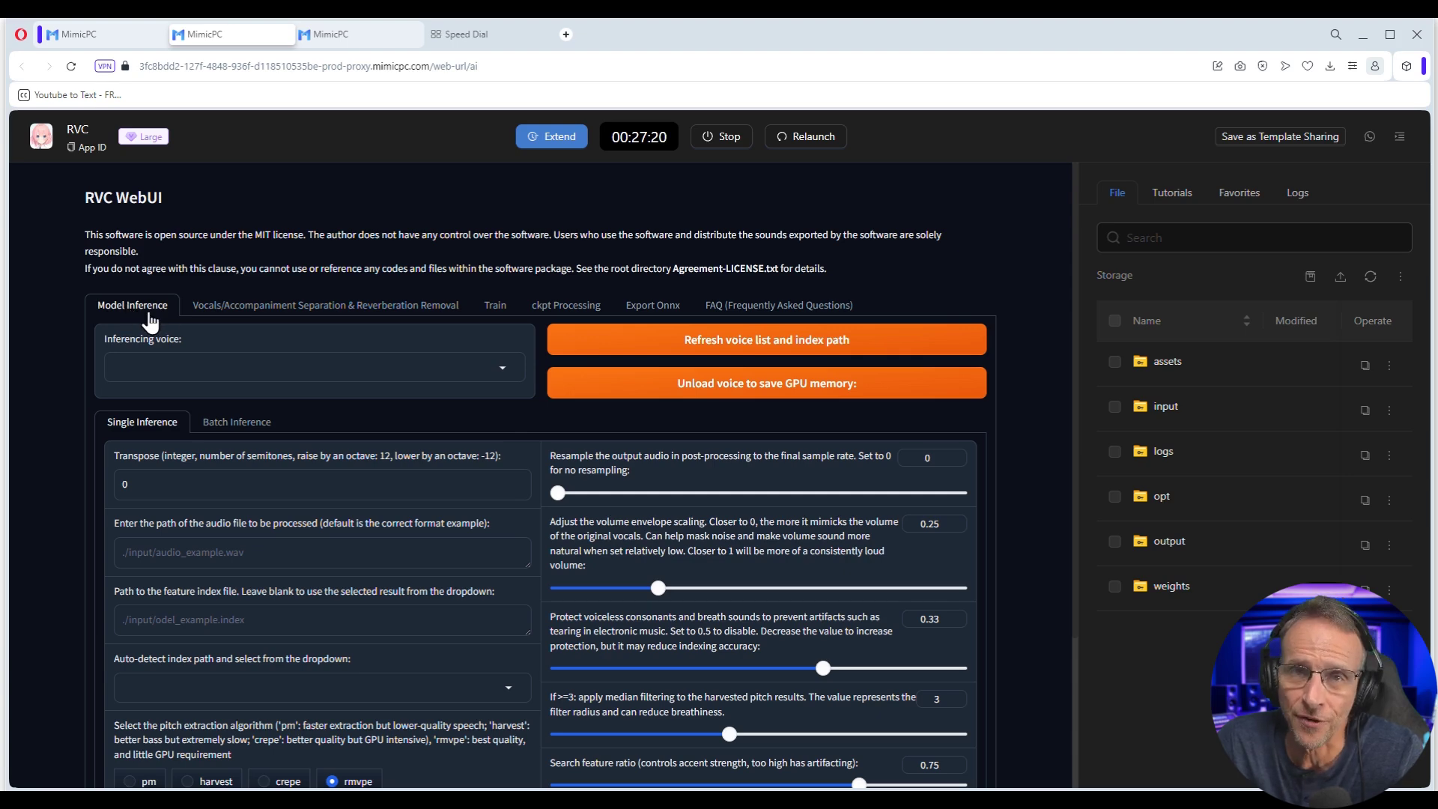
Refresh the voice list and pick TraceyStarr.pth as the inferencing voice, with its index auto-detected.
{"action": "left_click", "coordinate": [734, 350]}
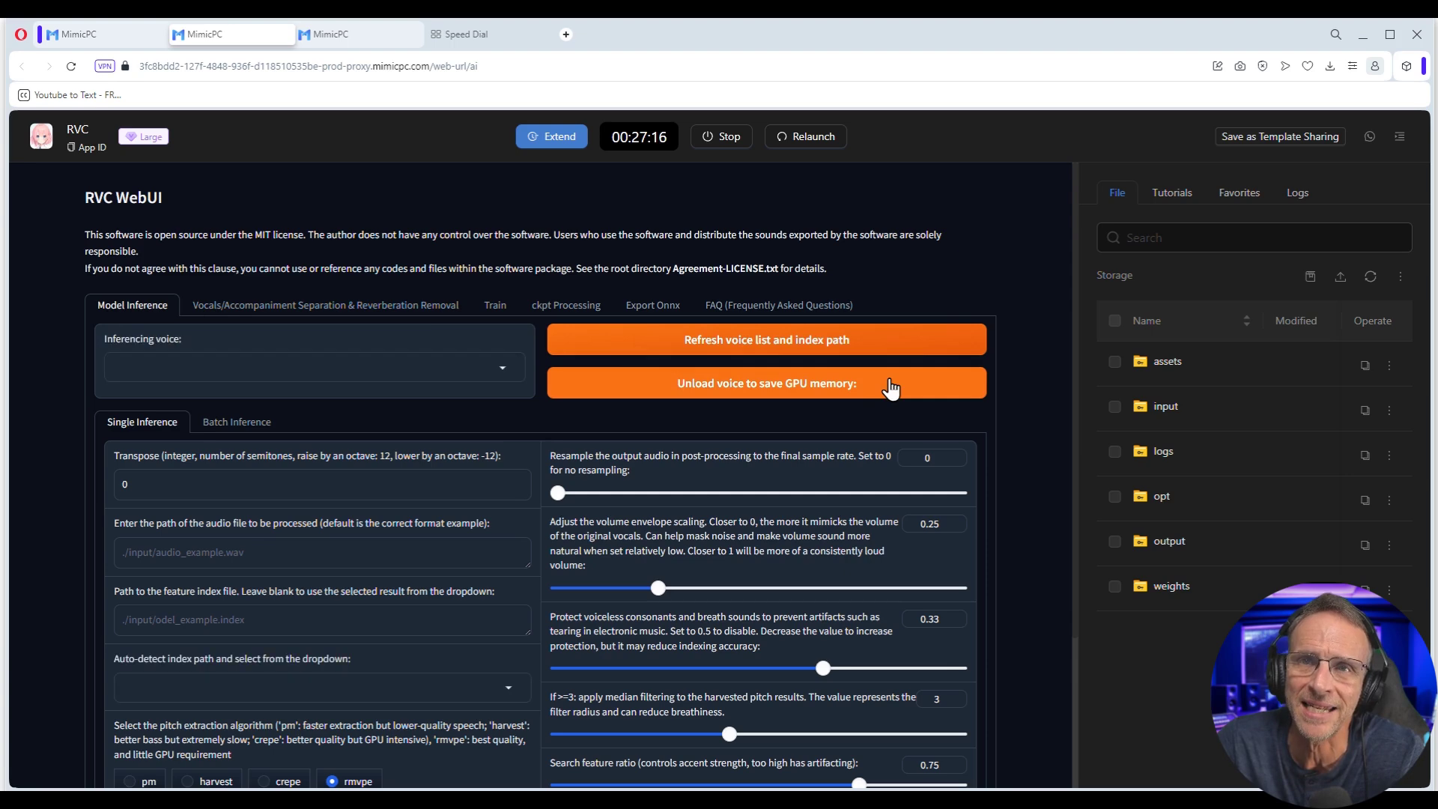
{"action": "left_click", "coordinate": [496, 368]}
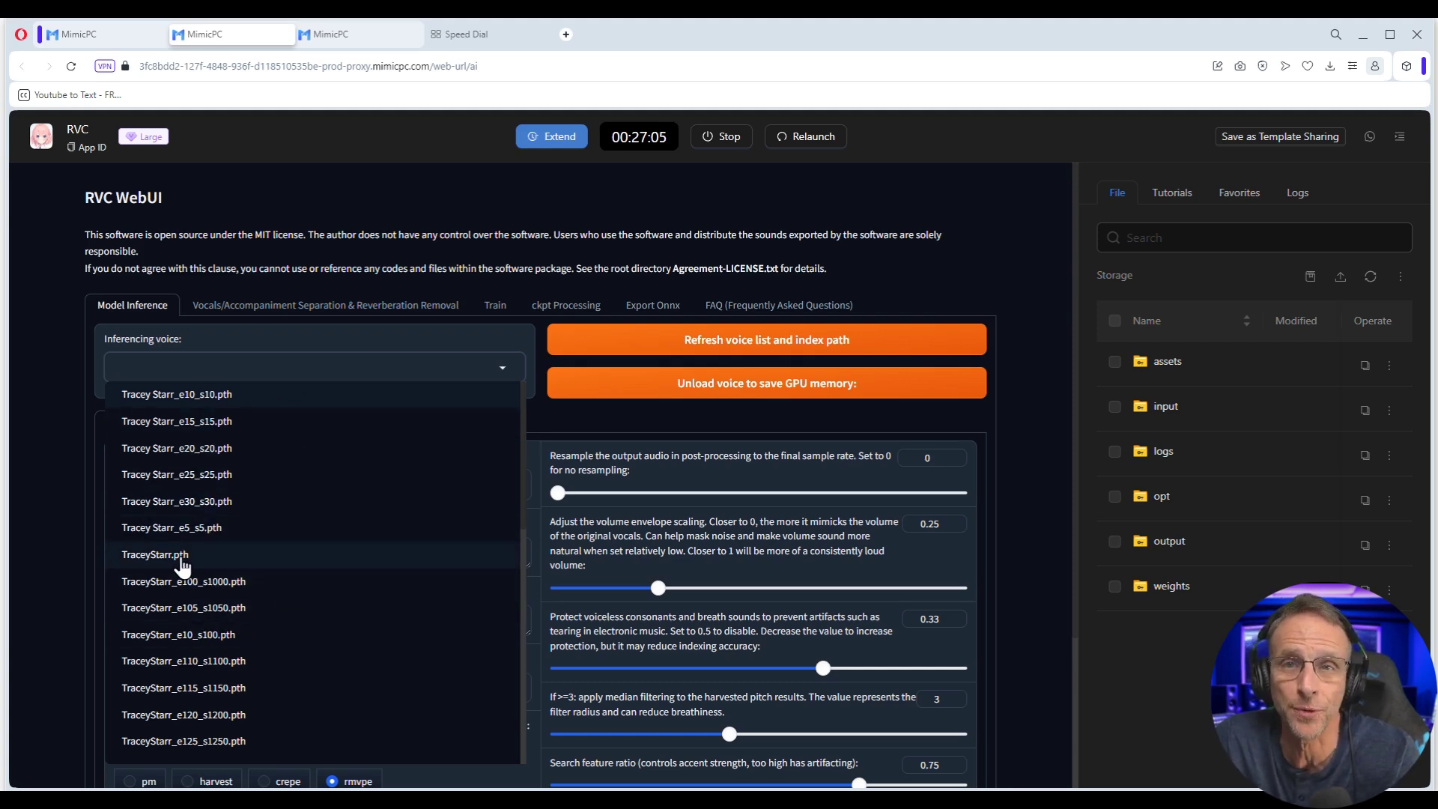
{"action": "left_click", "coordinate": [181, 561]}
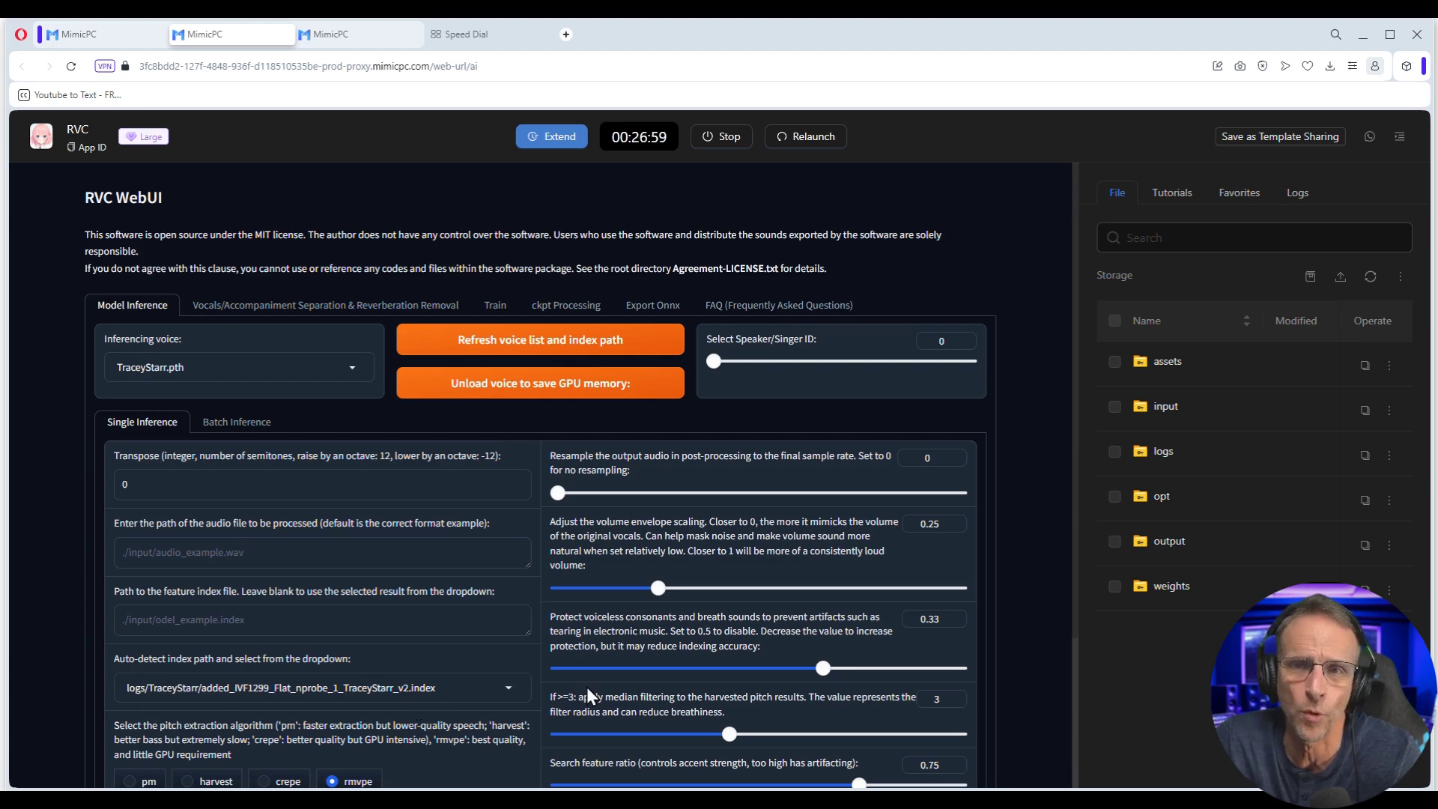
{"action": "scroll", "coordinate": [753, 566], "scroll_direction": "down", "scroll_amount": 3}
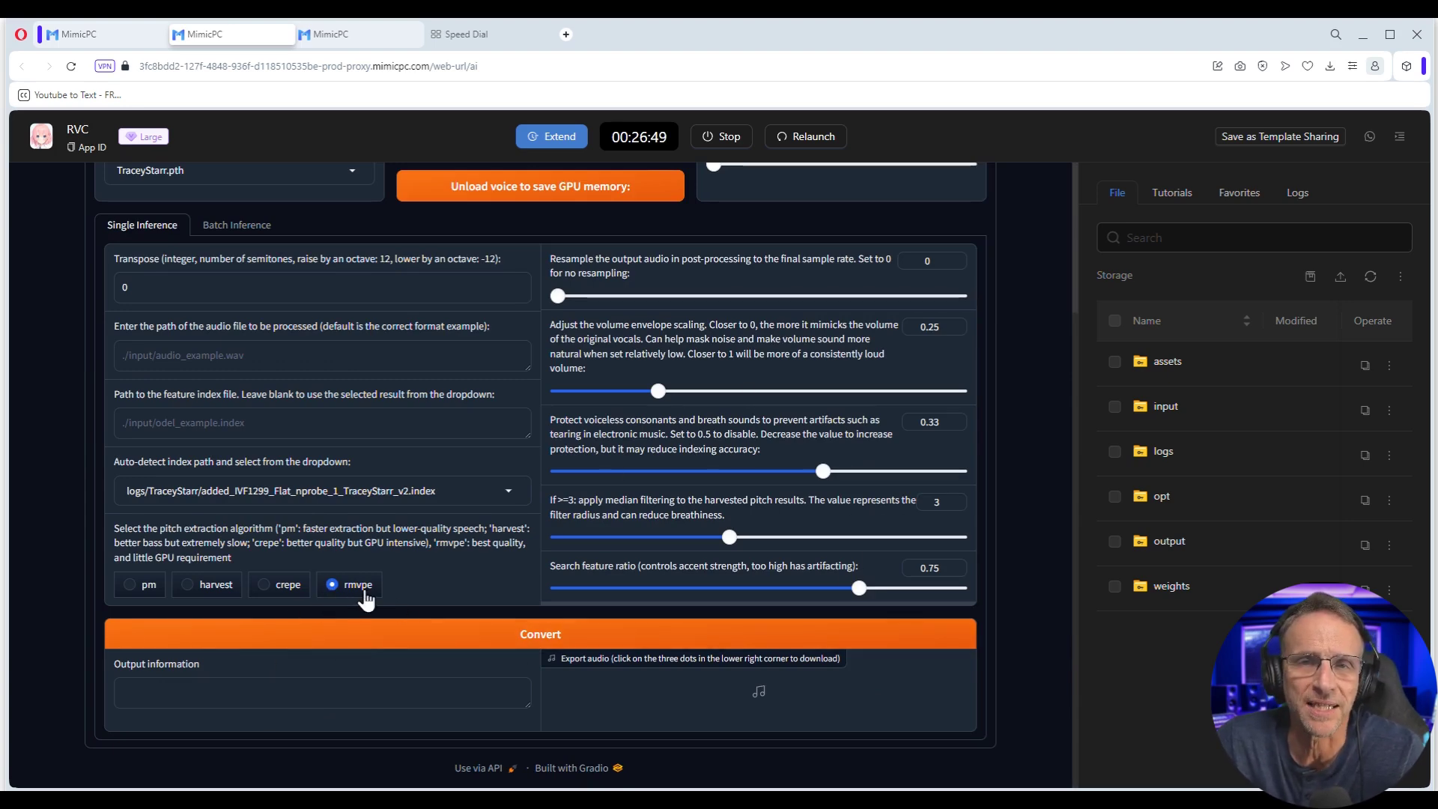
{"action": "scroll", "coordinate": [568, 672], "scroll_direction": "up", "scroll_amount": 2}
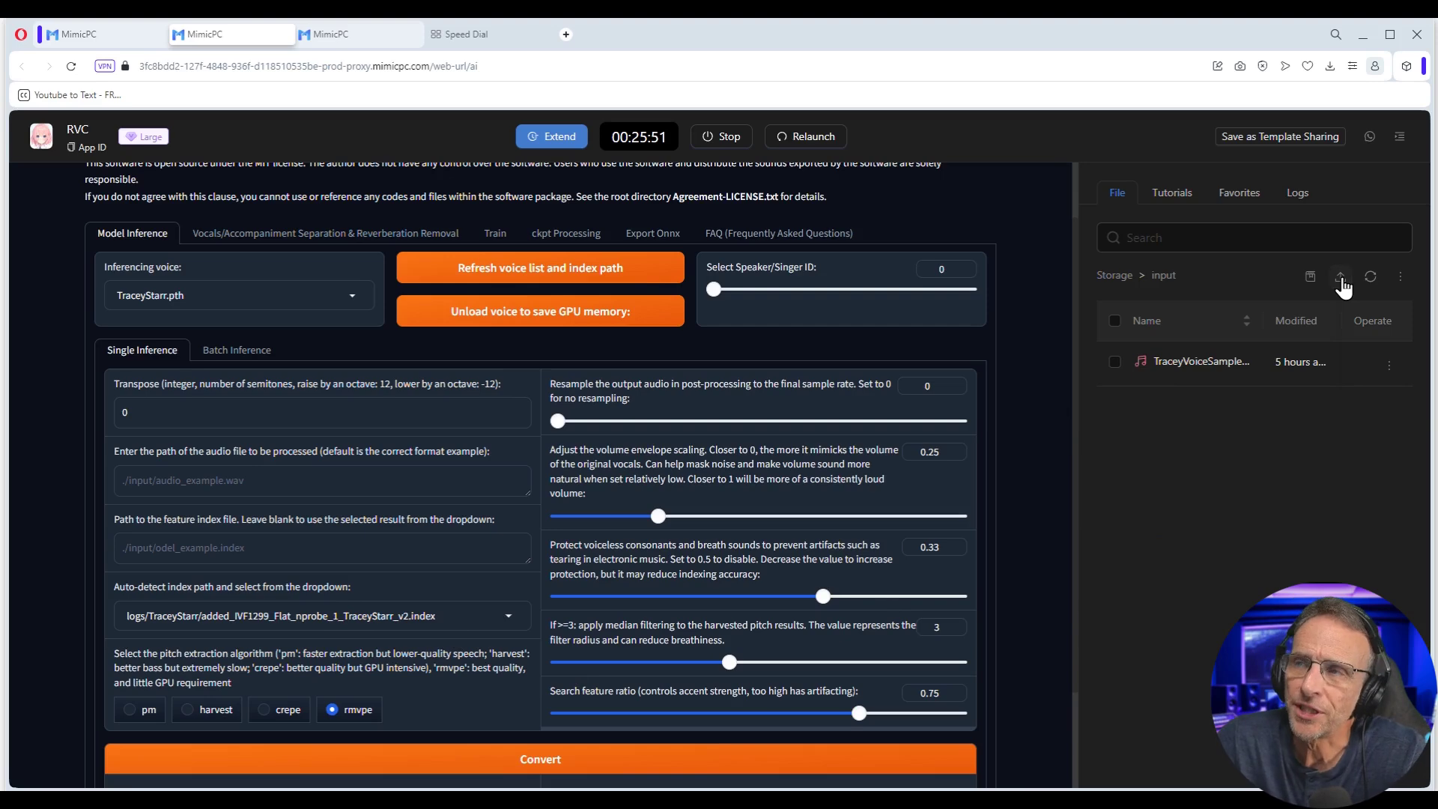
Upload SampleVoice.wav to the input folder and start entering ./input/SampleVoice.wav as the audio path.
{"action": "left_click", "coordinate": [1341, 276]}
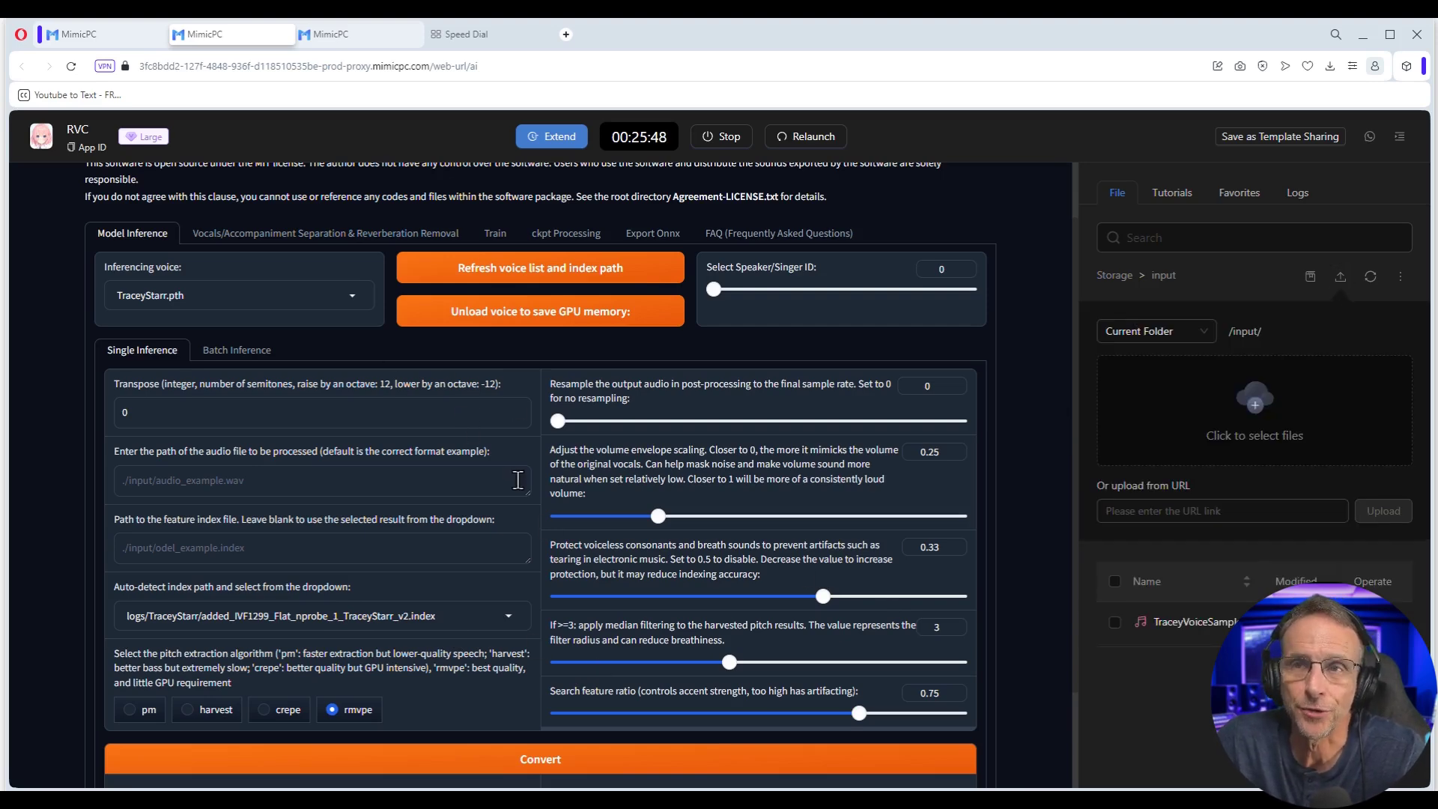
{"action": "left_click", "coordinate": [1252, 434]}
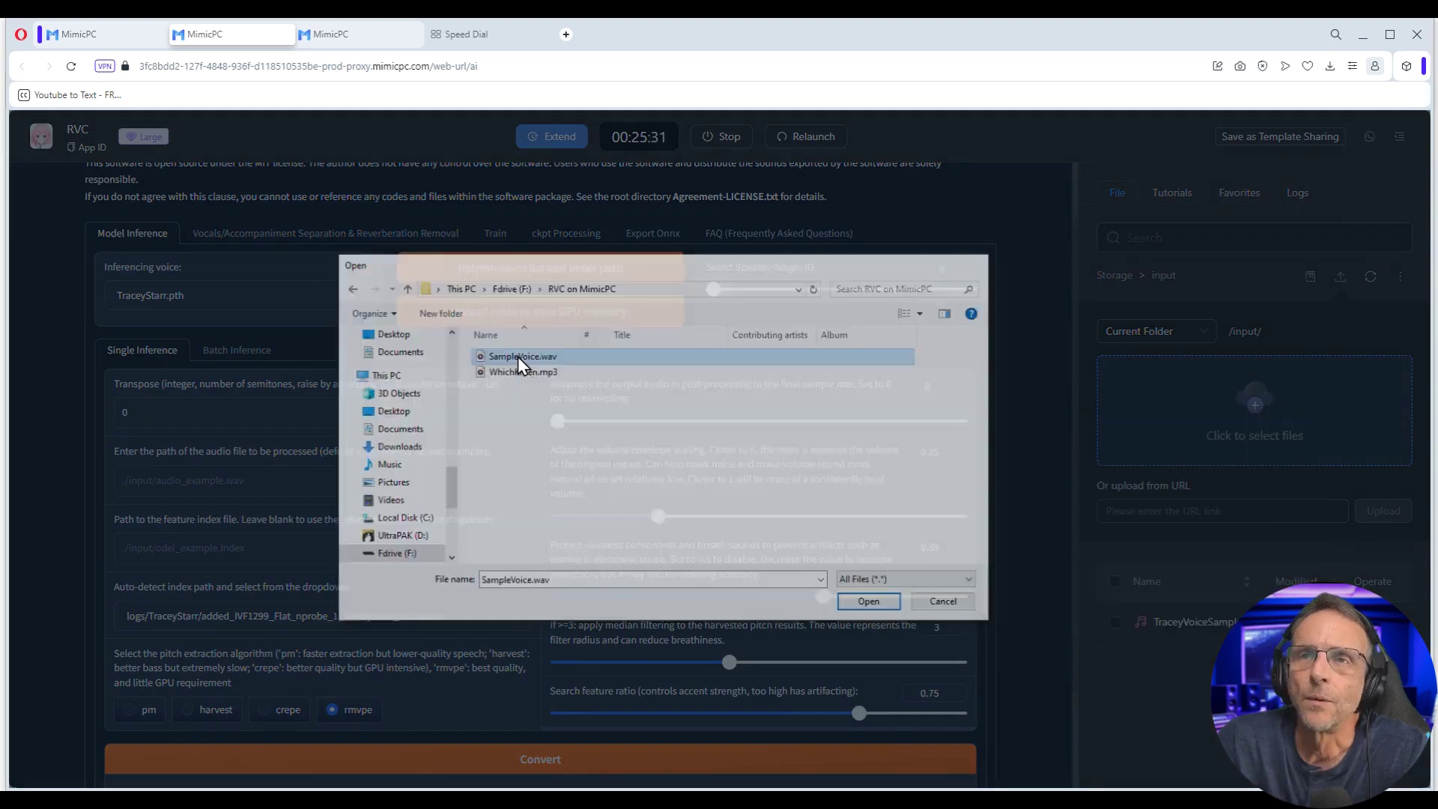
{"action": "double_click", "coordinate": [522, 356]}
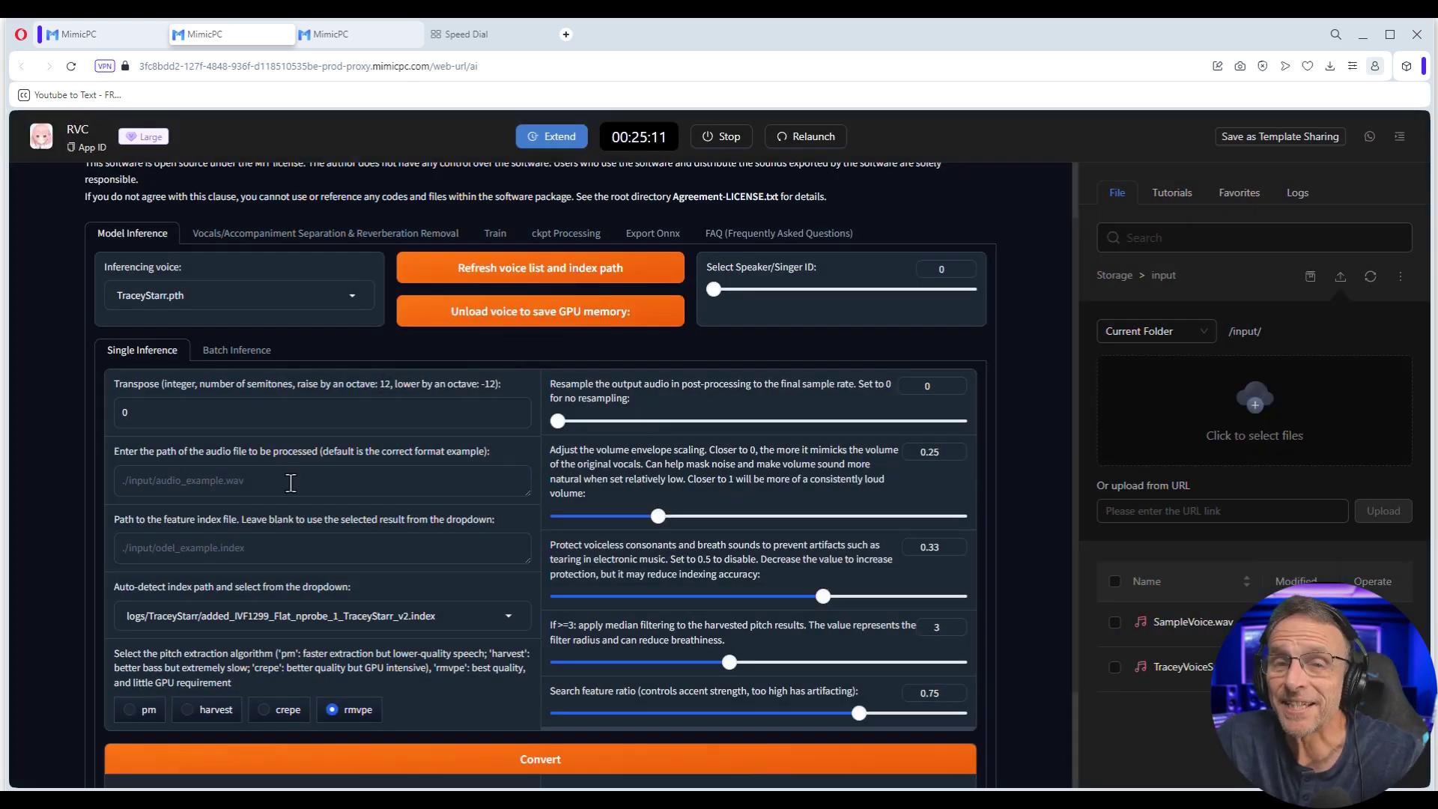
{"action": "left_click", "coordinate": [329, 485]}
{"action": "type", "text": "./input/"}
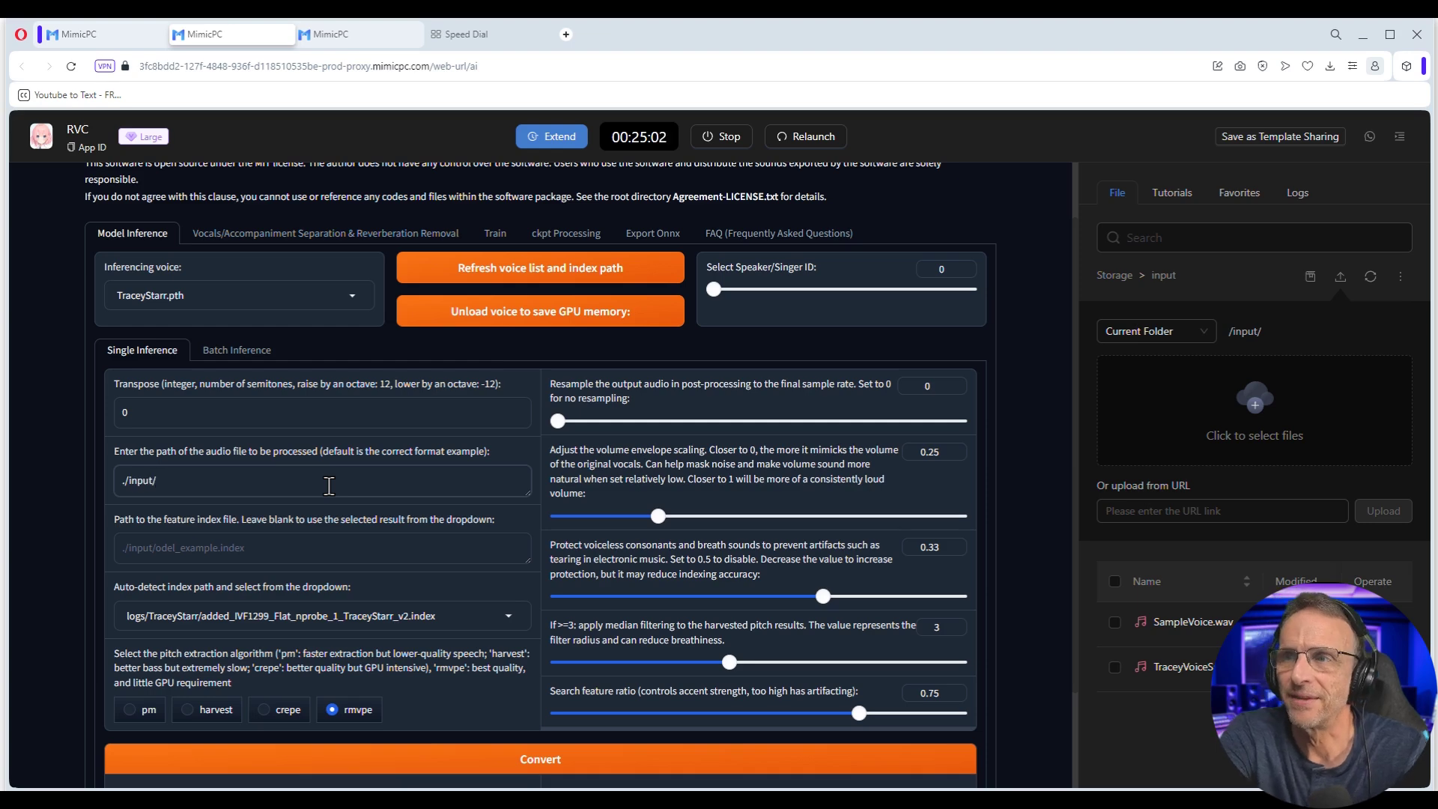
{"action": "type", "text": "SampleVoice.wav"}
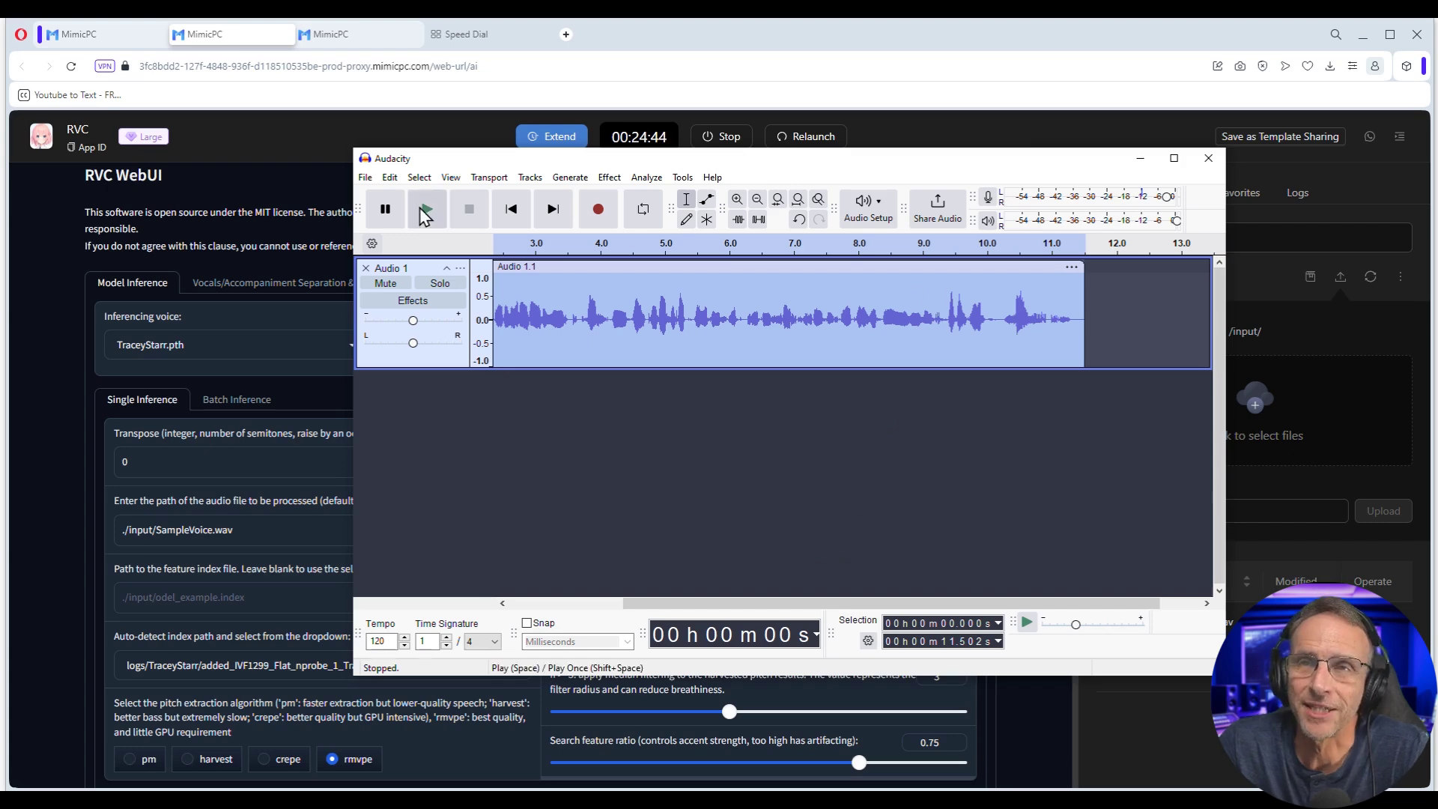
Play the sample voice recording in Audacity.
{"action": "left_click", "coordinate": [425, 215]}
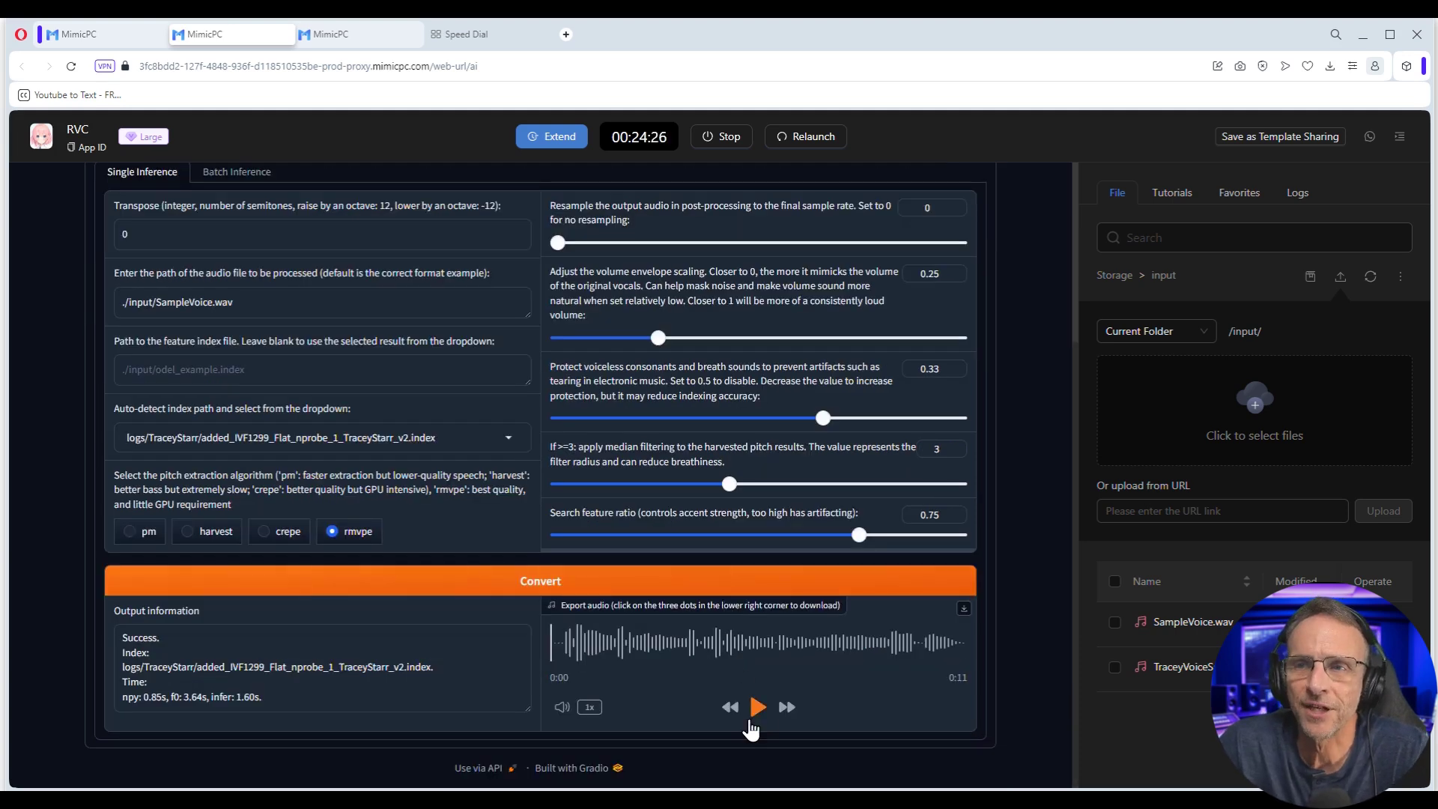
Preview the current converted output clip, then stop it.
{"action": "left_click", "coordinate": [754, 717]}
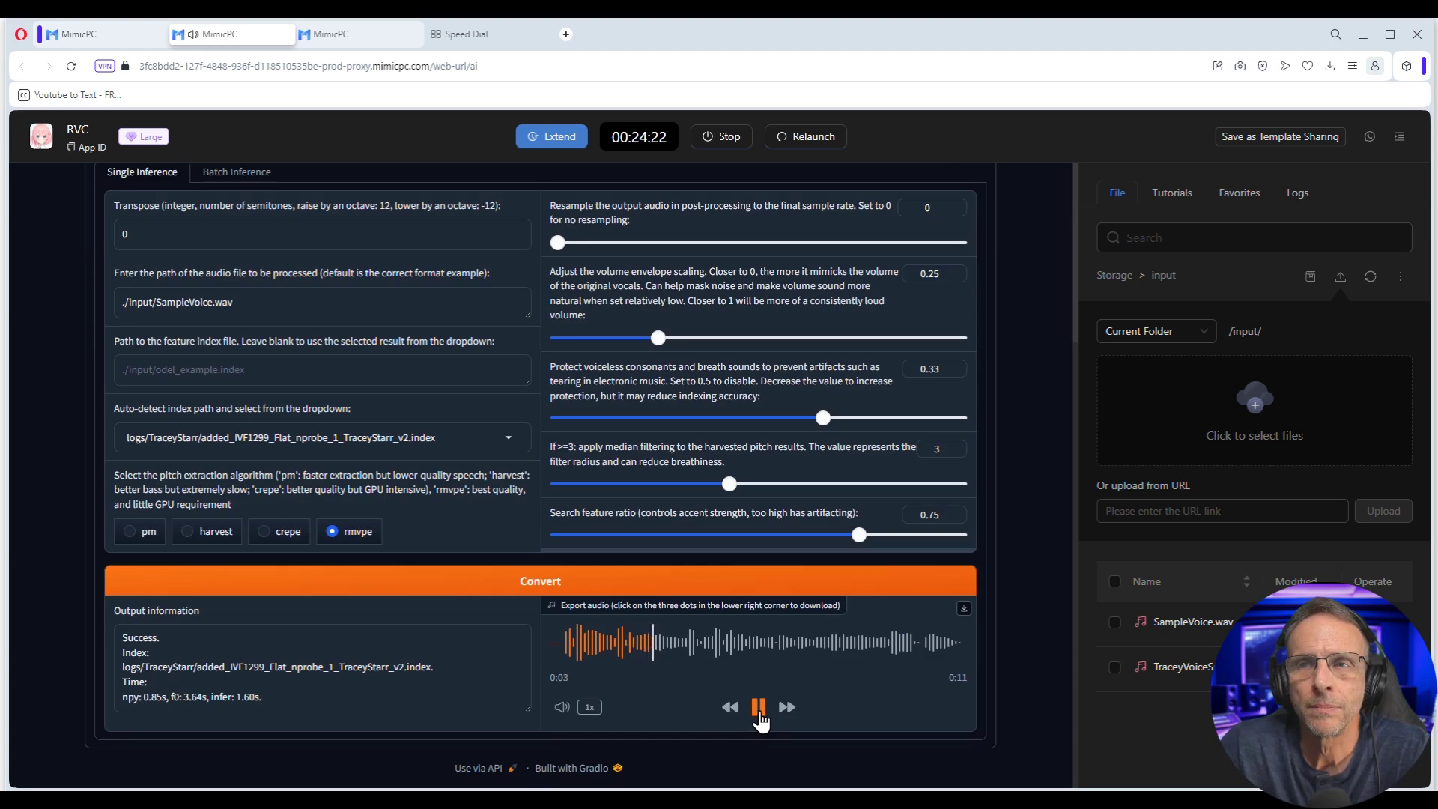
{"action": "left_click", "coordinate": [759, 719]}
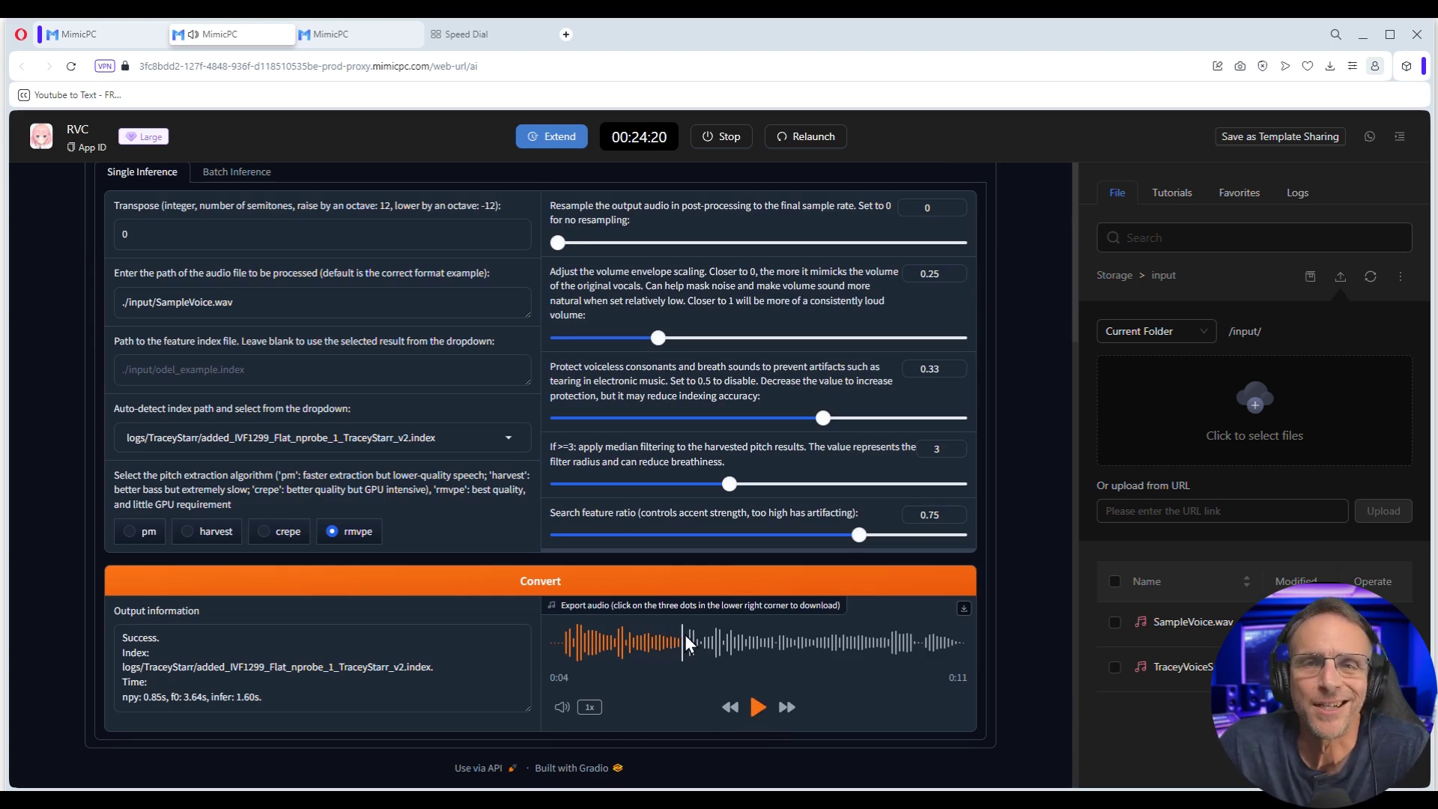
{"action": "scroll", "coordinate": [445, 431], "scroll_direction": "up", "scroll_amount": 1}
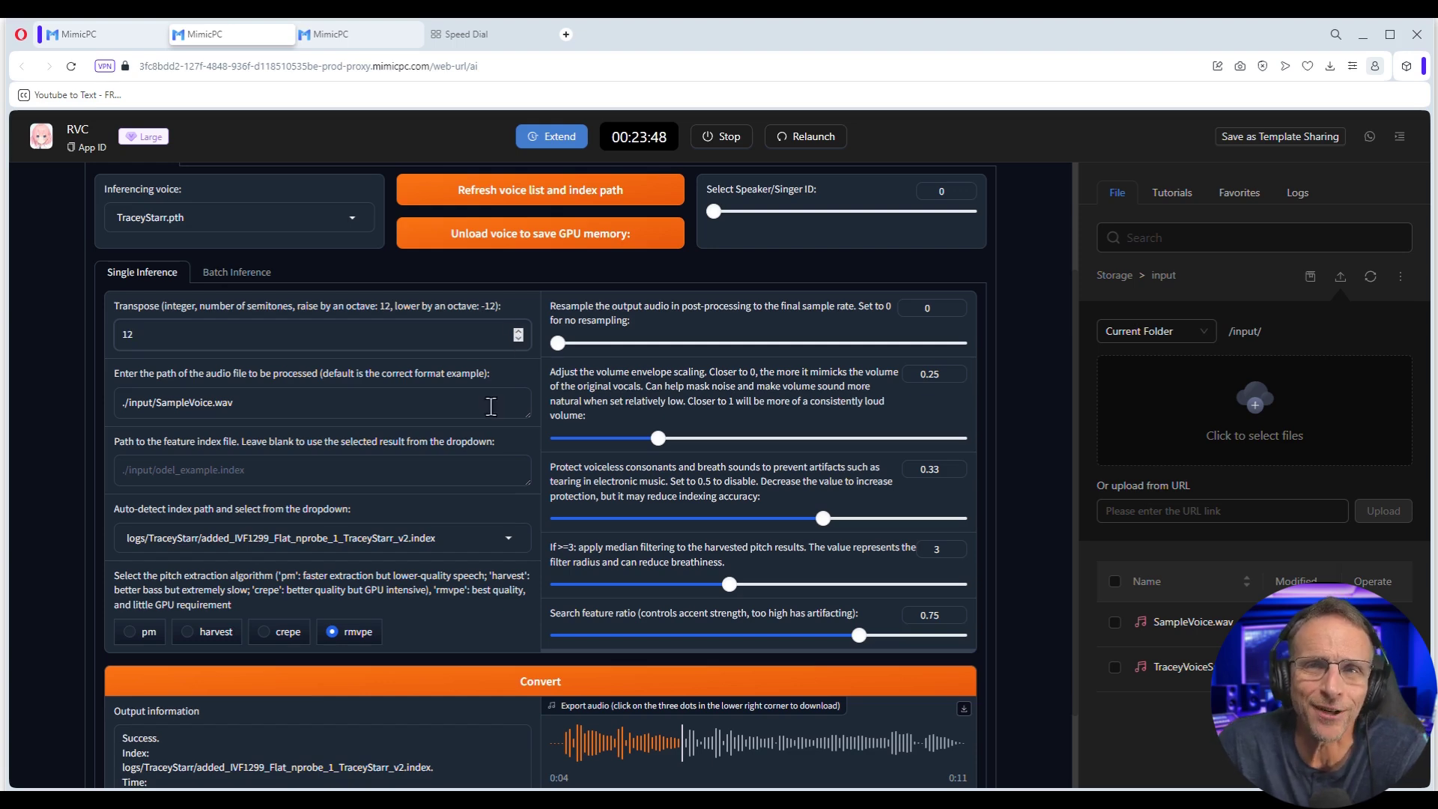
Reconvert the sample voice at Transpose 12 and play the new output.
{"action": "left_click", "coordinate": [618, 687]}
{"action": "scroll", "coordinate": [662, 637], "scroll_direction": "down", "scroll_amount": 1}
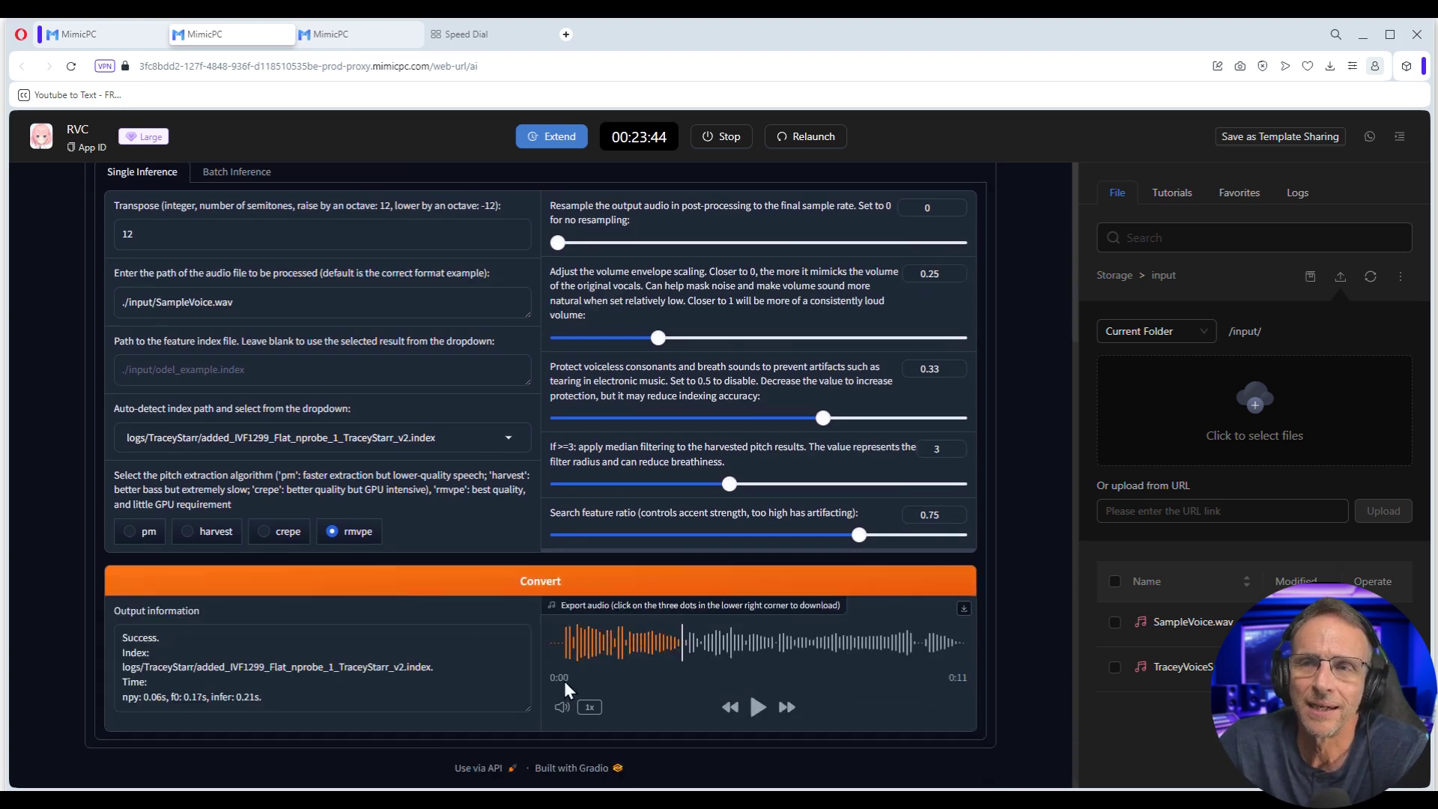
{"action": "left_click", "coordinate": [757, 707]}
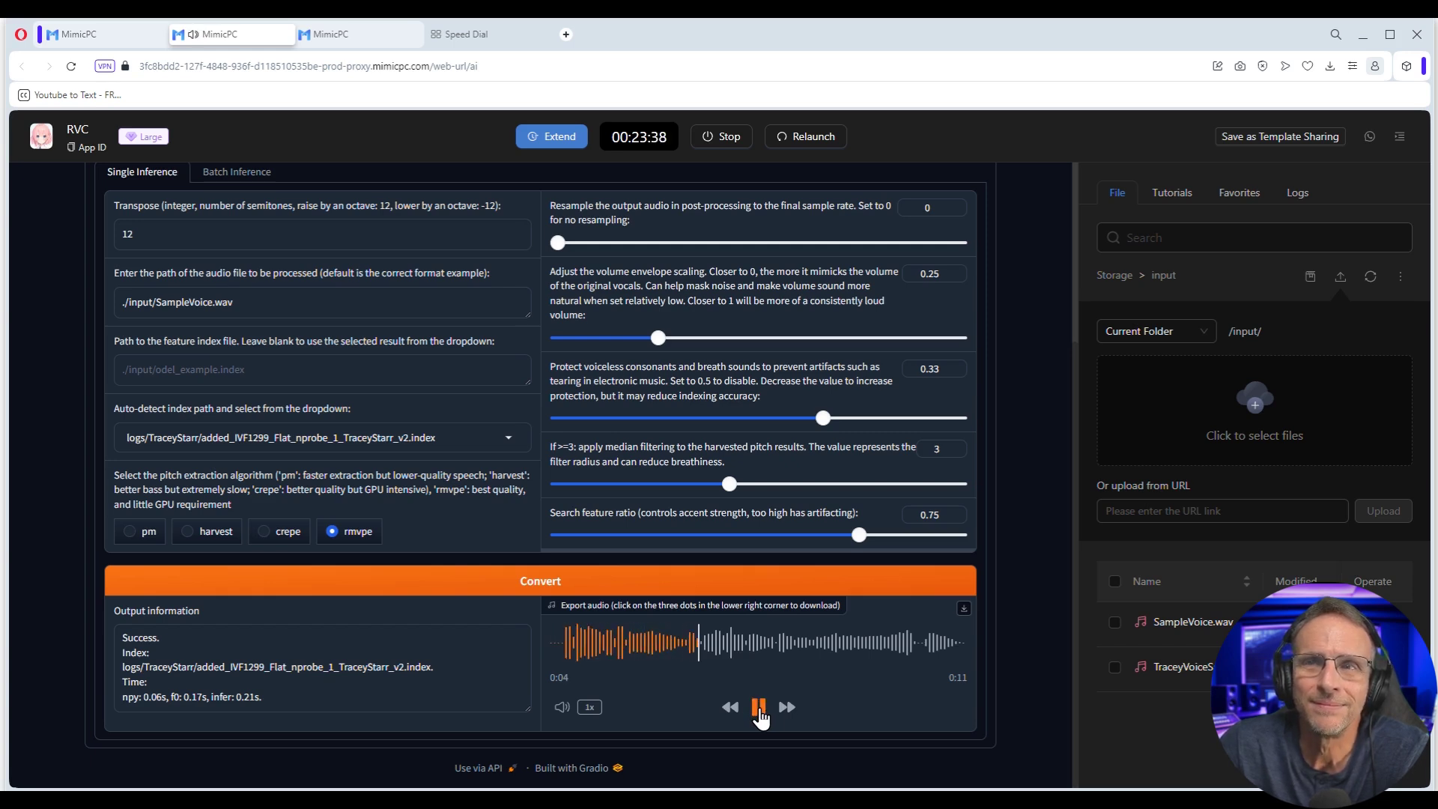
{"action": "scroll", "coordinate": [409, 425], "scroll_direction": "up", "scroll_amount": 2}
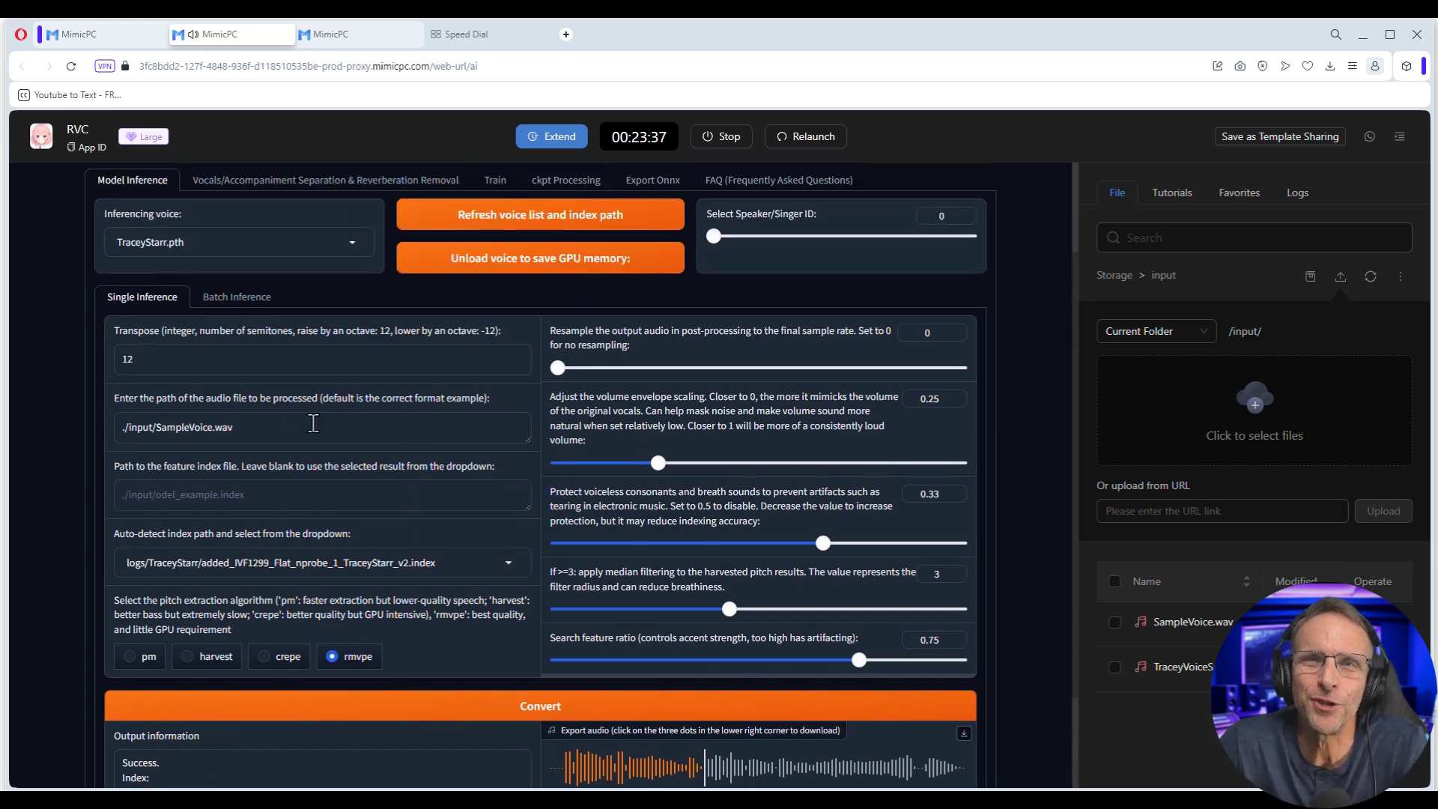
Lower Transpose to 8, reconvert the sample voice, and play the result.
{"action": "left_click", "coordinate": [517, 363]}
{"action": "left_click", "coordinate": [518, 364]}
{"action": "left_click", "coordinate": [518, 364]}
{"action": "left_click", "coordinate": [518, 363]}
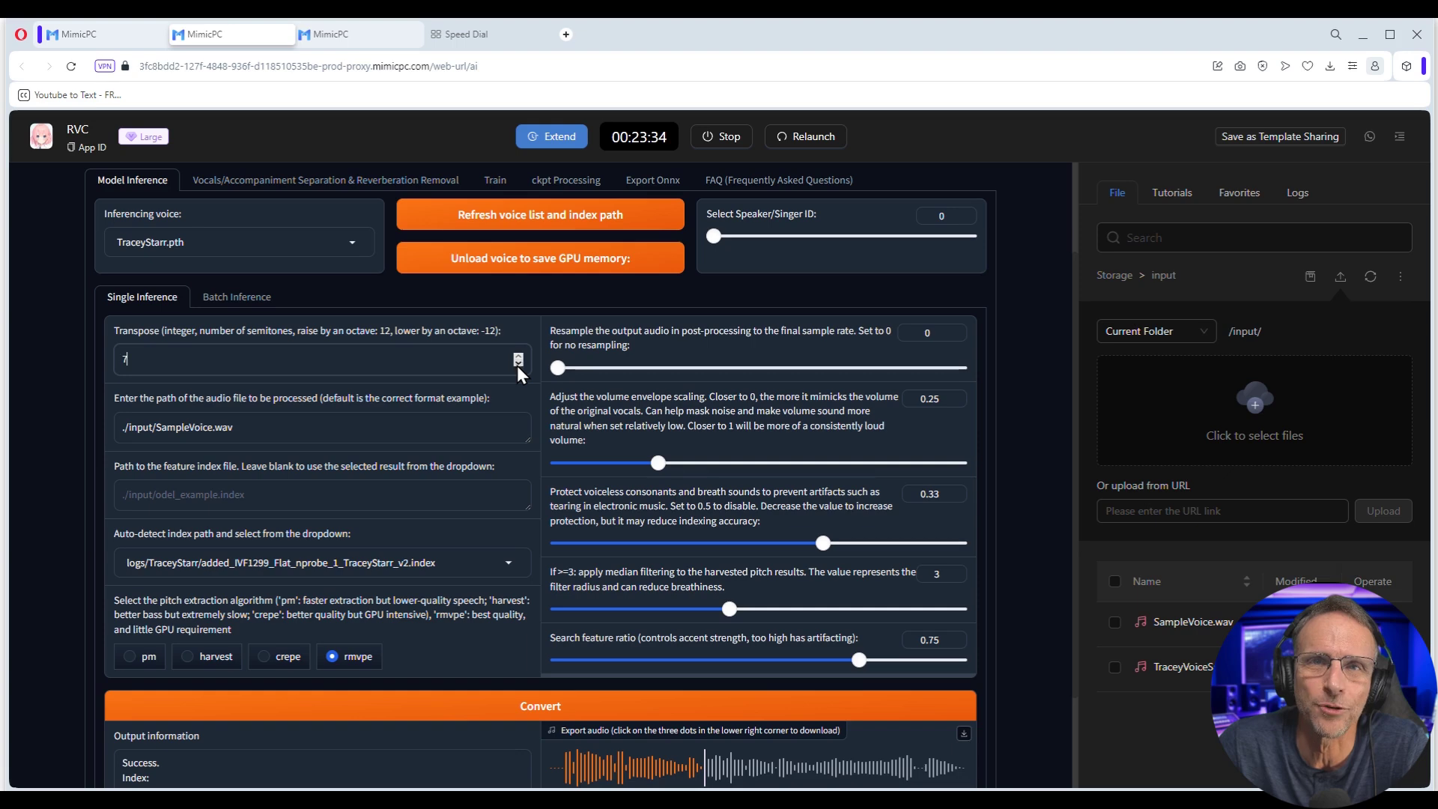
{"action": "left_click", "coordinate": [587, 700]}
{"action": "scroll", "coordinate": [605, 655], "scroll_direction": "down", "scroll_amount": 2}
{"action": "left_click", "coordinate": [758, 707]}
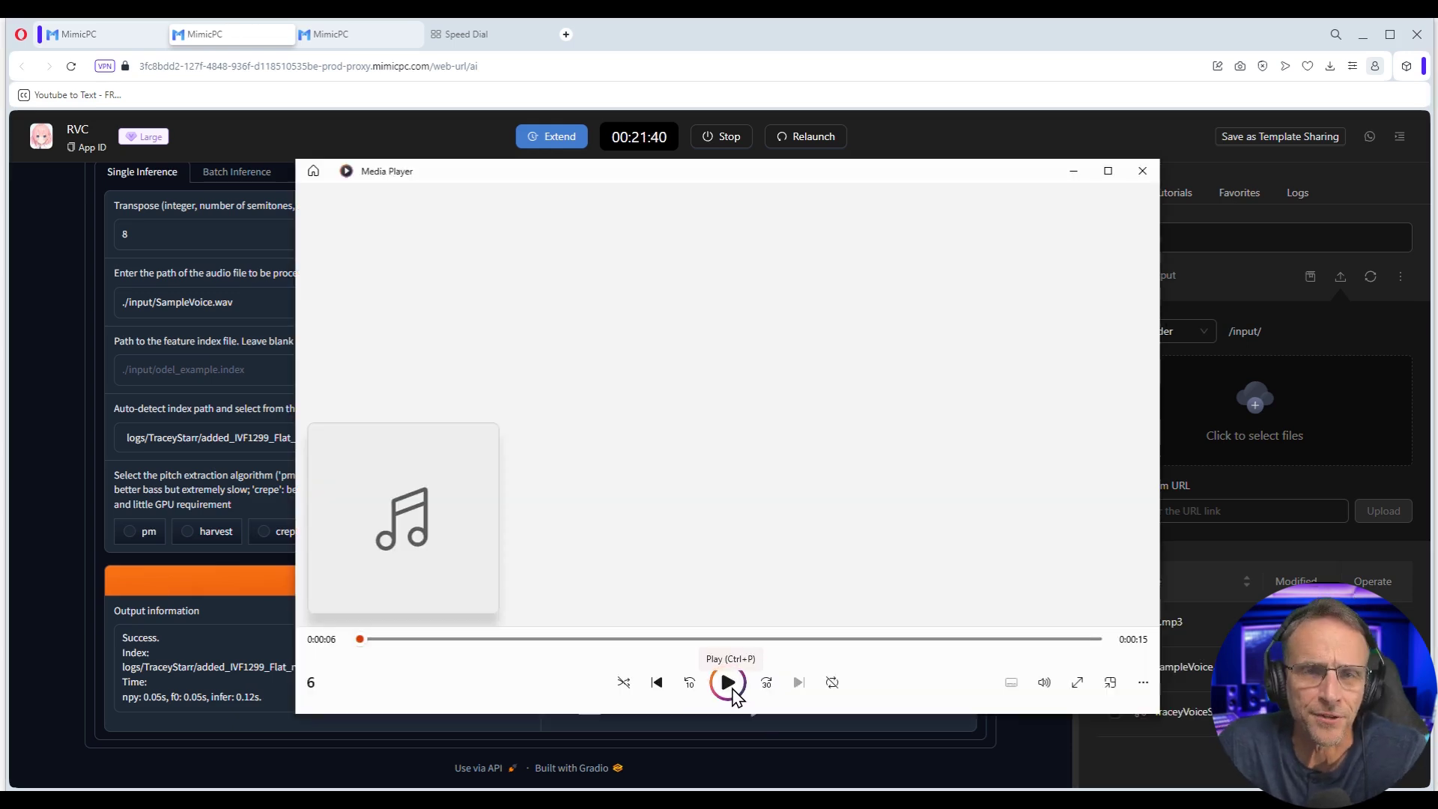
Play 6.mp3 in Media Player, then pause it.
{"action": "left_click", "coordinate": [728, 682]}
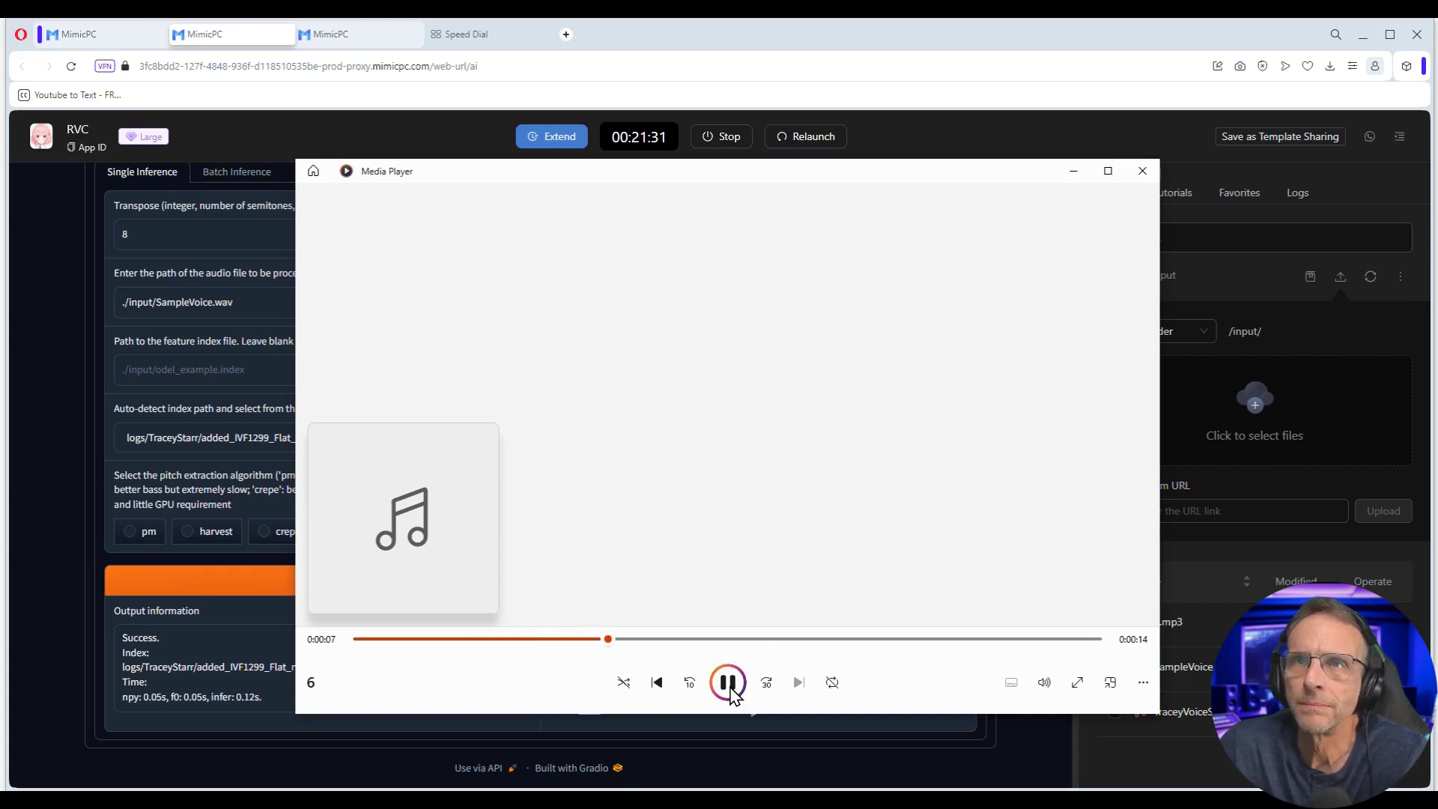
{"action": "left_click", "coordinate": [726, 682]}
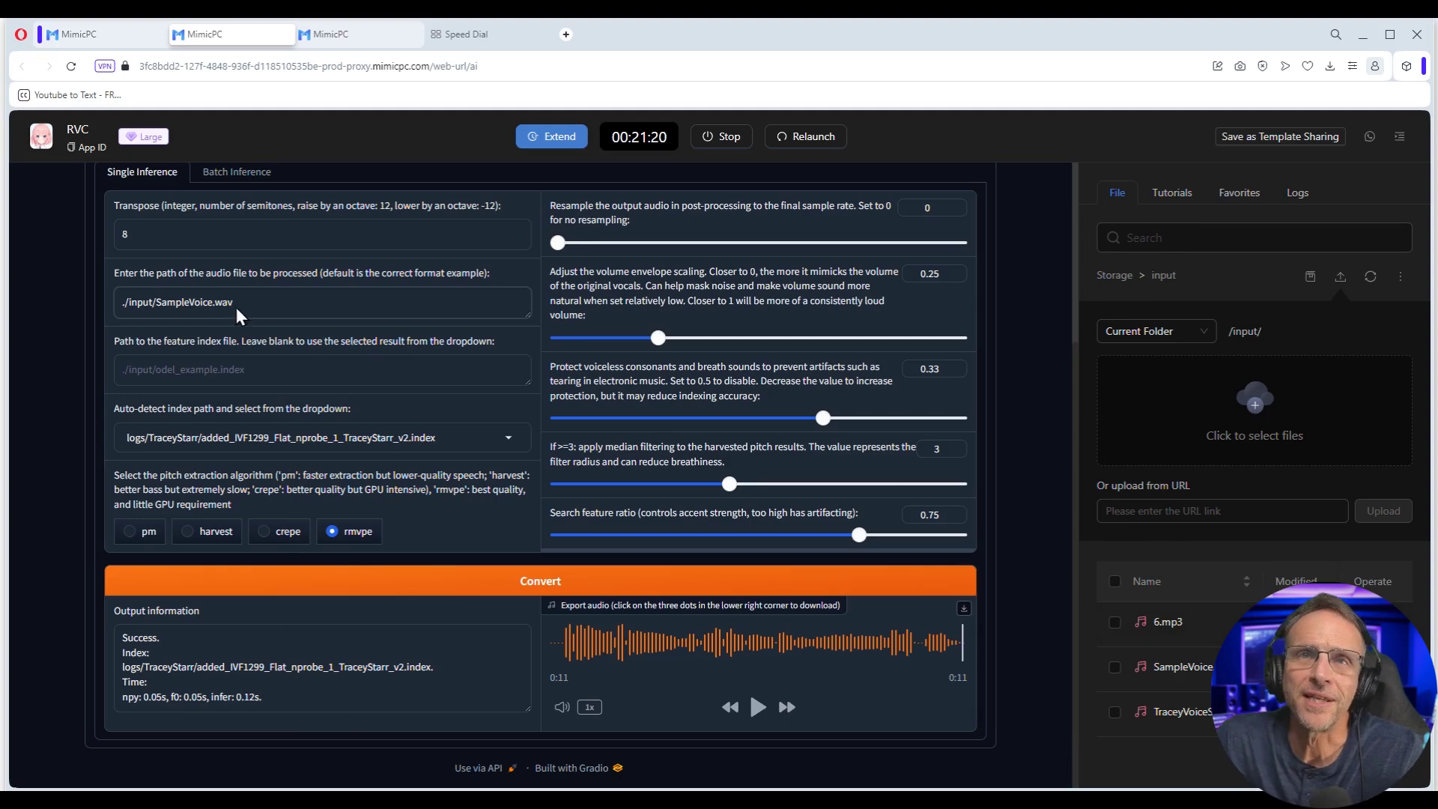
Change the audio path to ./input/6.mp3, convert it at transpose 8, and play the 22-second output.
{"action": "left_click_drag", "start_coordinate": [165, 299], "coordinate": [410, 288]}
{"action": "type", "text": "6.mp3"}
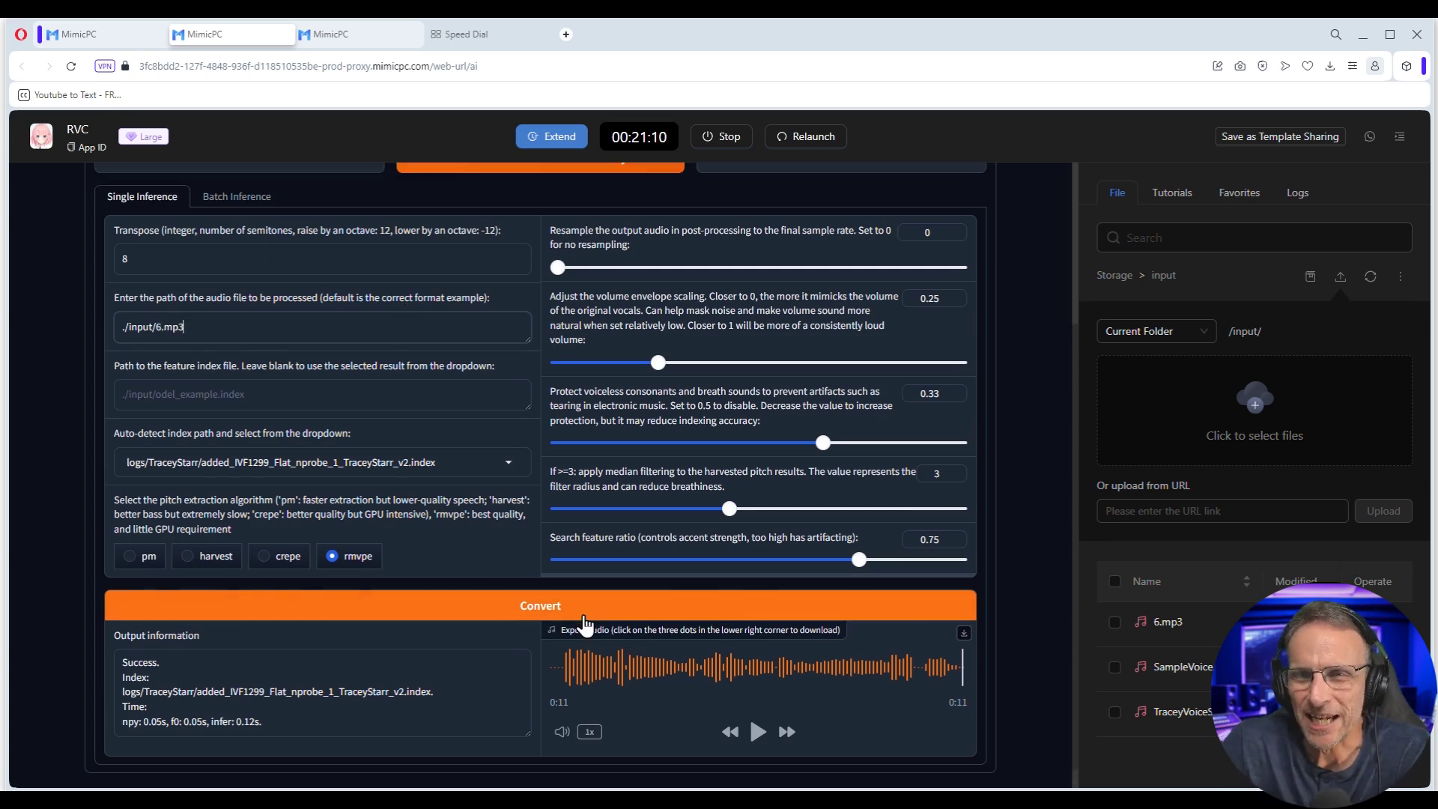
{"action": "left_click", "coordinate": [556, 609]}
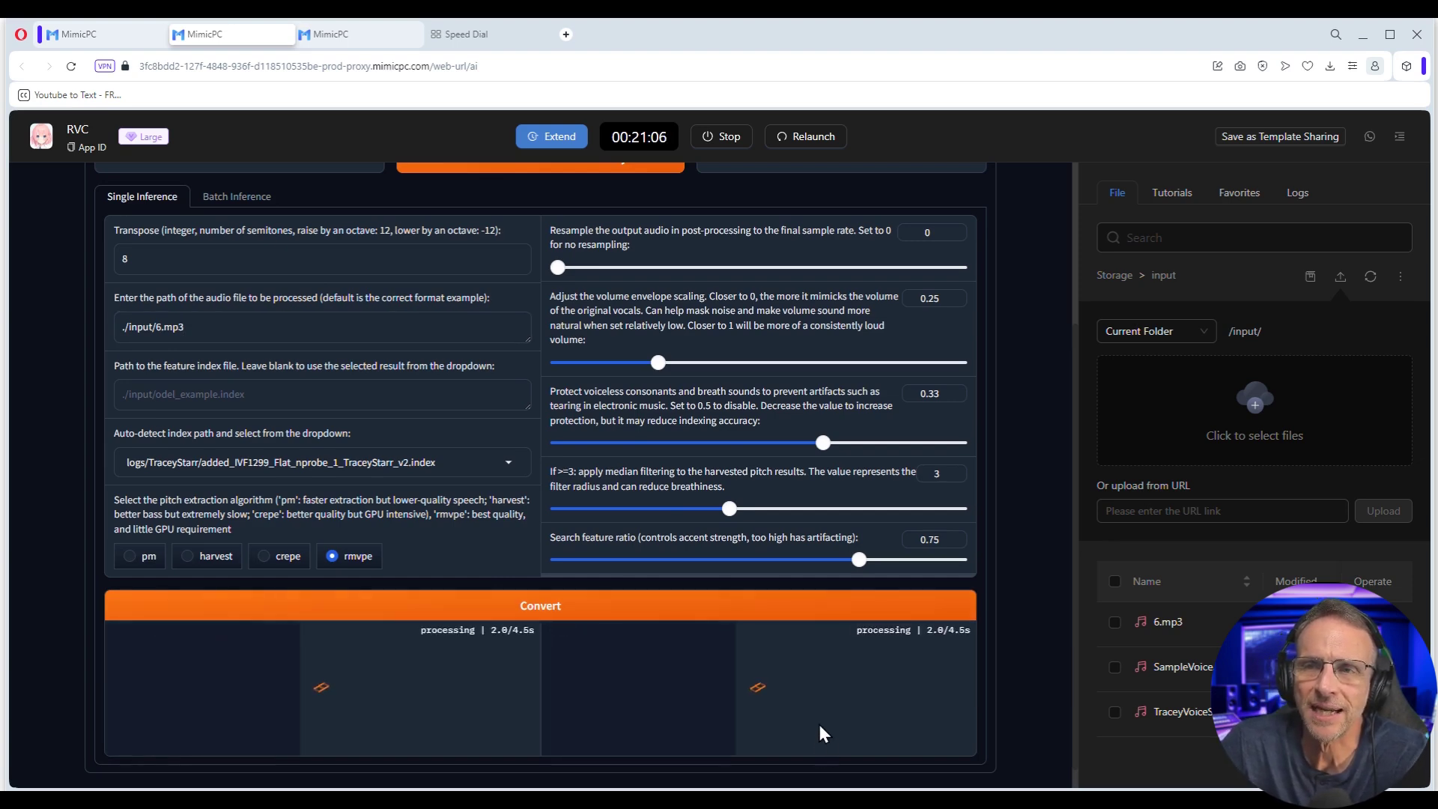
{"action": "left_click", "coordinate": [759, 731]}
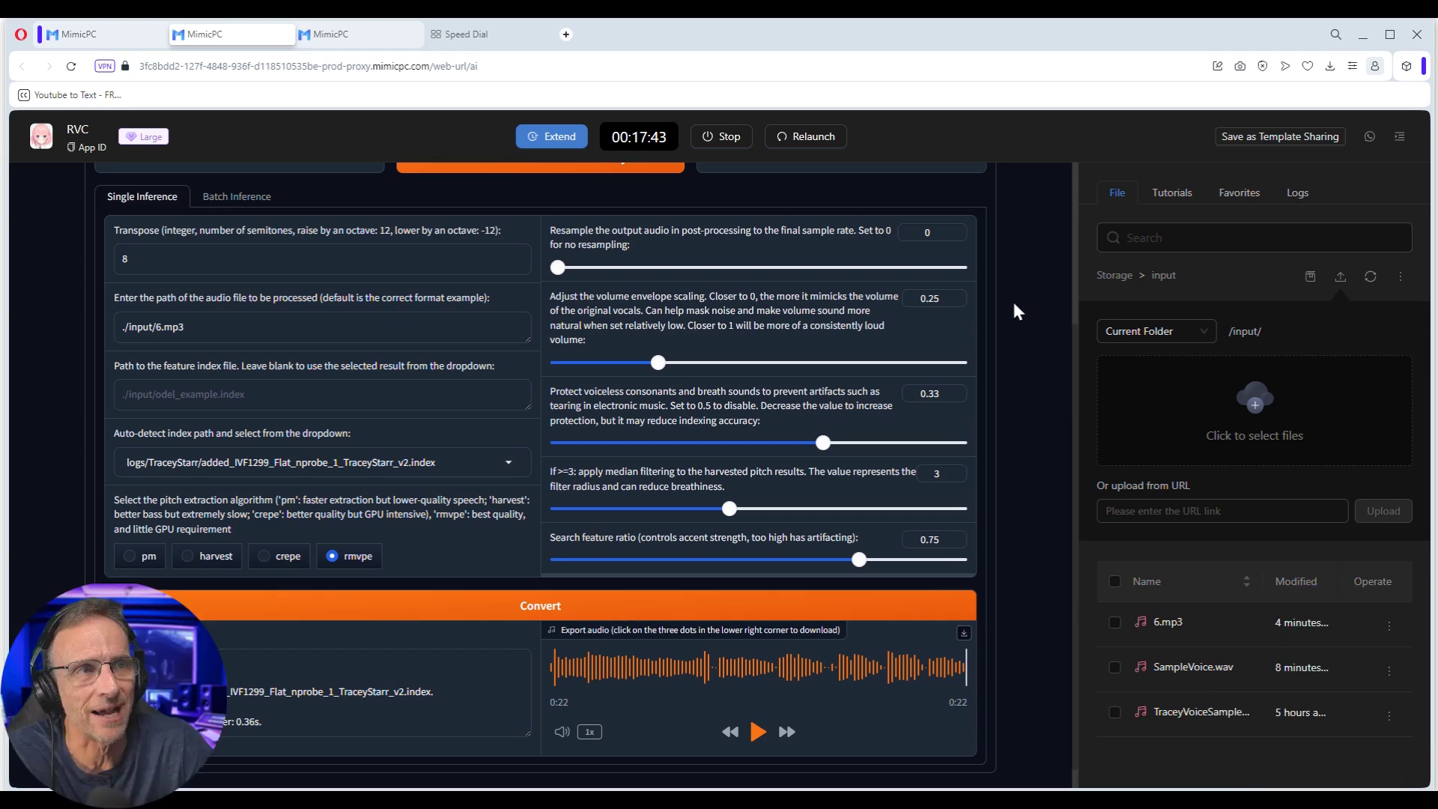
{"action": "left_click", "coordinate": [1119, 275]}
{"action": "left_click", "coordinate": [1162, 626]}
{"action": "scroll", "coordinate": [1209, 688], "scroll_direction": "down", "scroll_amount": 3}
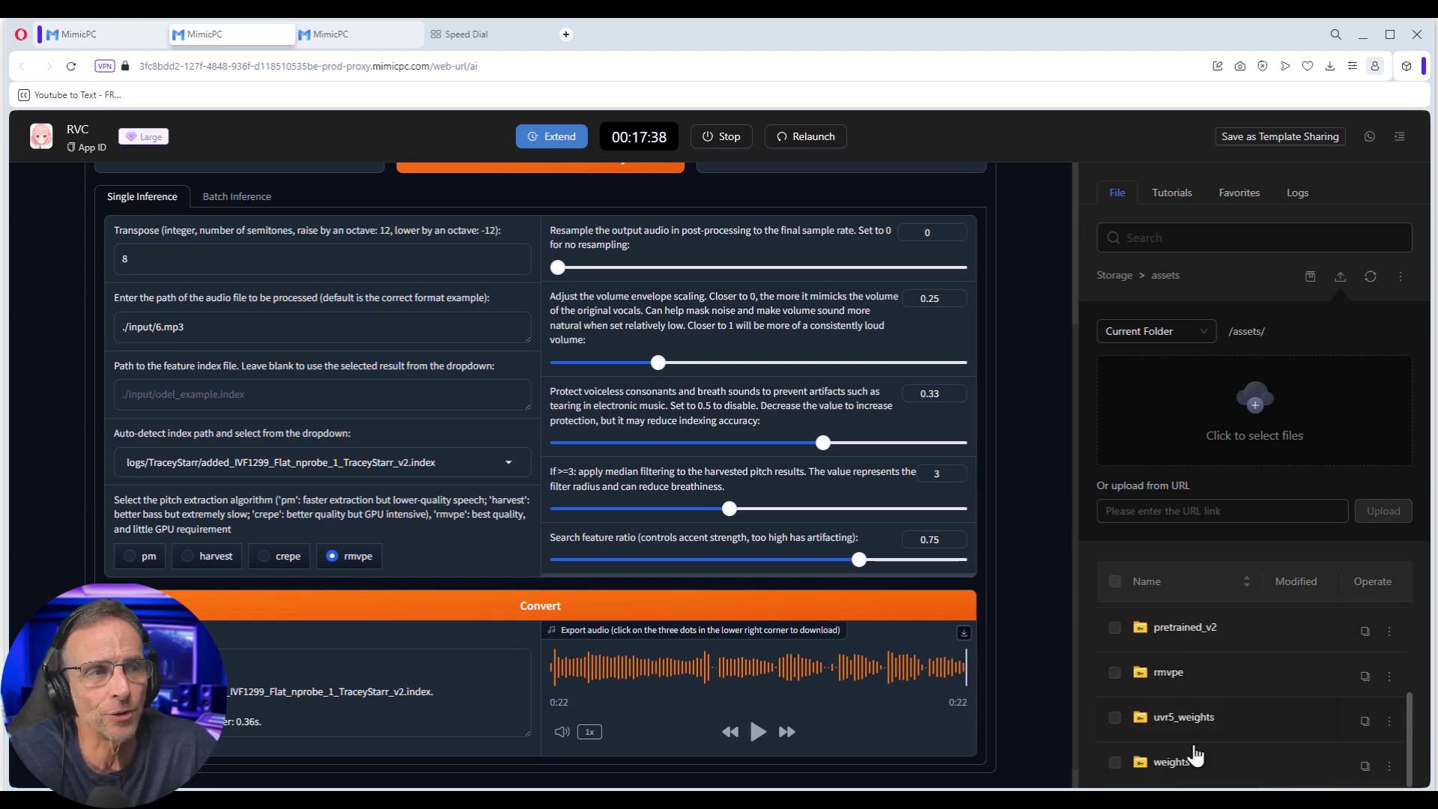
{"action": "left_click", "coordinate": [1180, 756]}
{"action": "scroll", "coordinate": [1208, 687], "scroll_direction": "down", "scroll_amount": 1}
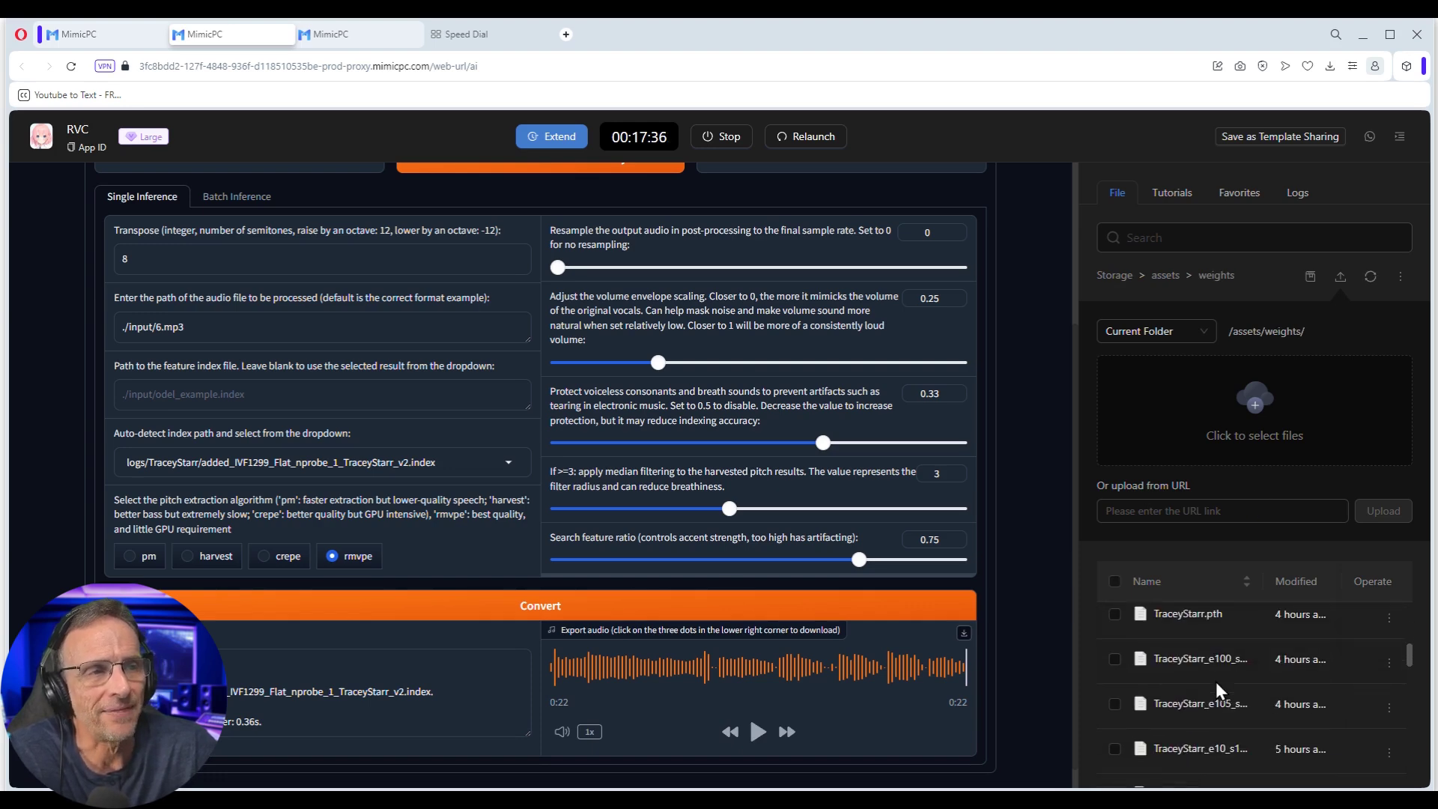
{"action": "scroll", "coordinate": [1325, 733], "scroll_direction": "down", "scroll_amount": 1}
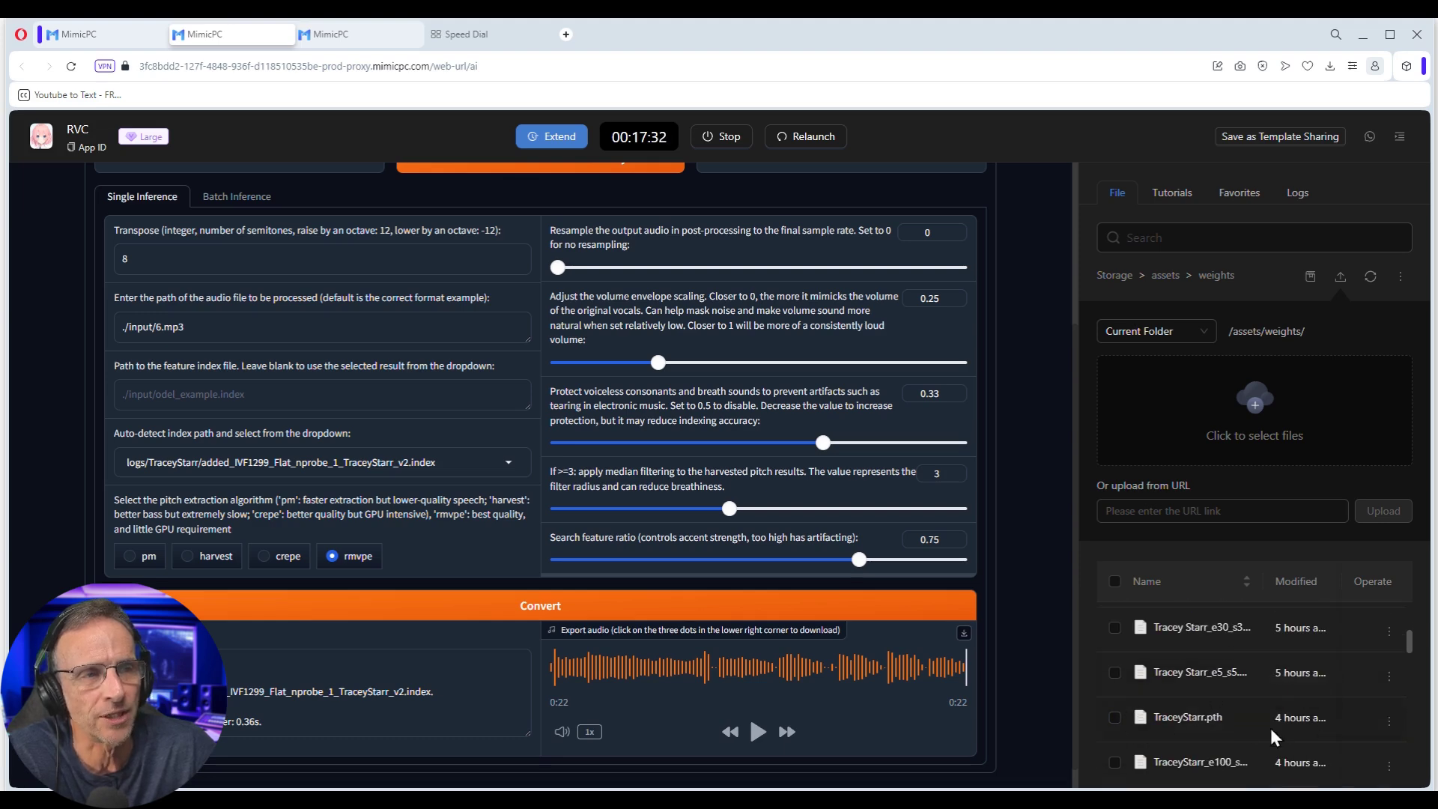
{"action": "left_click", "coordinate": [1389, 723]}
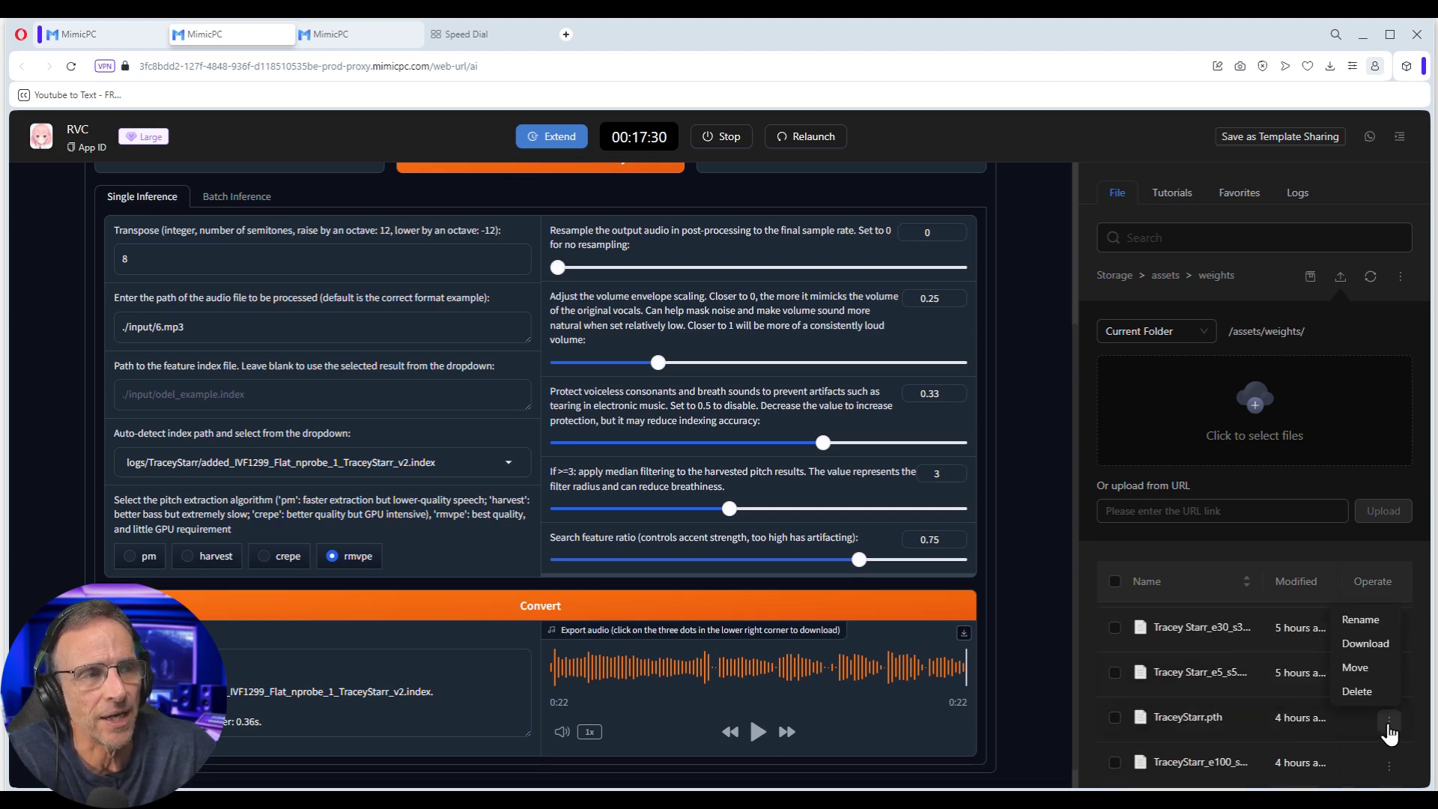
{"action": "left_click", "coordinate": [1365, 643]}
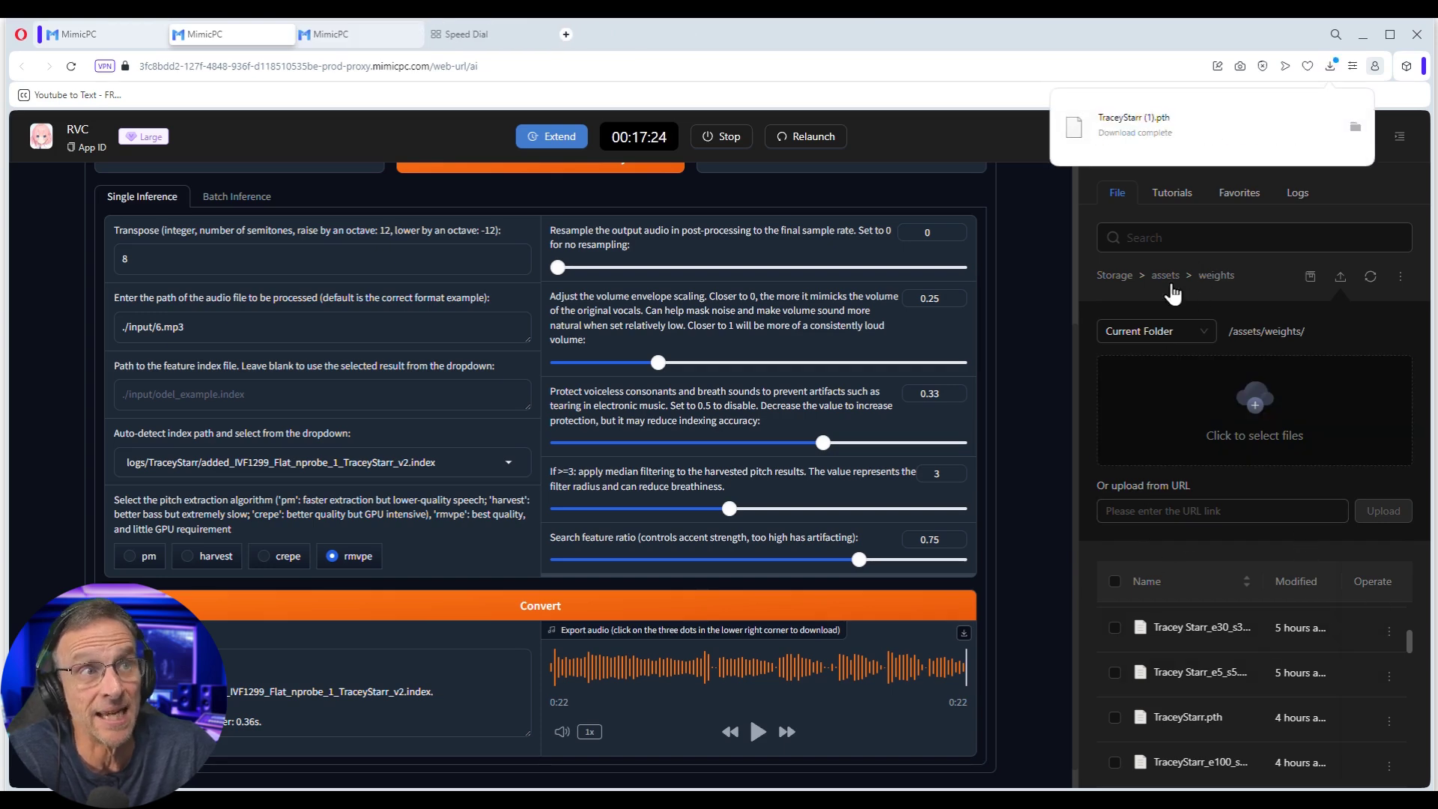
Go to the logs/TraceyStarr folder and open the index file's options menu.
{"action": "left_click", "coordinate": [1116, 276]}
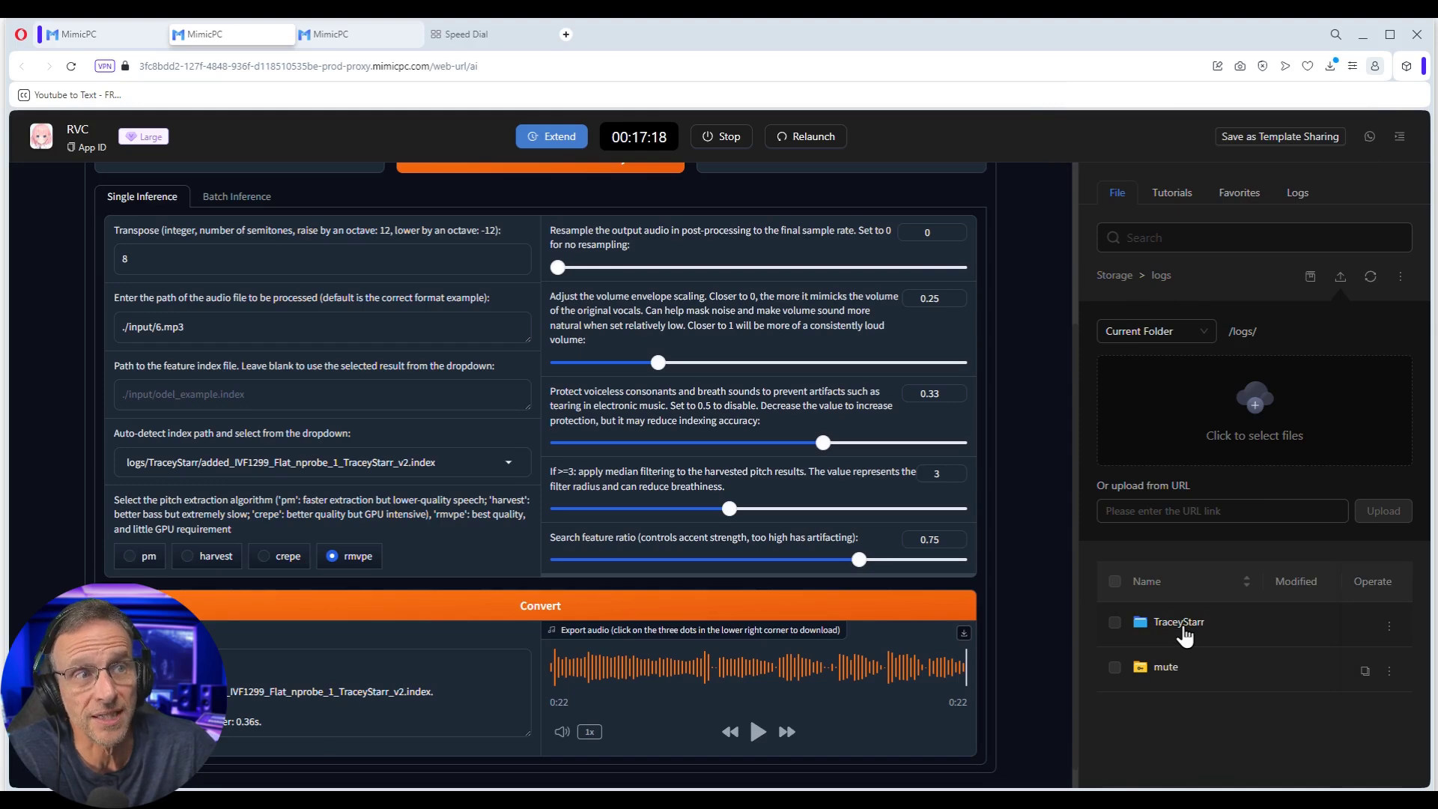
{"action": "scroll", "coordinate": [1191, 636], "scroll_direction": "down", "scroll_amount": 5}
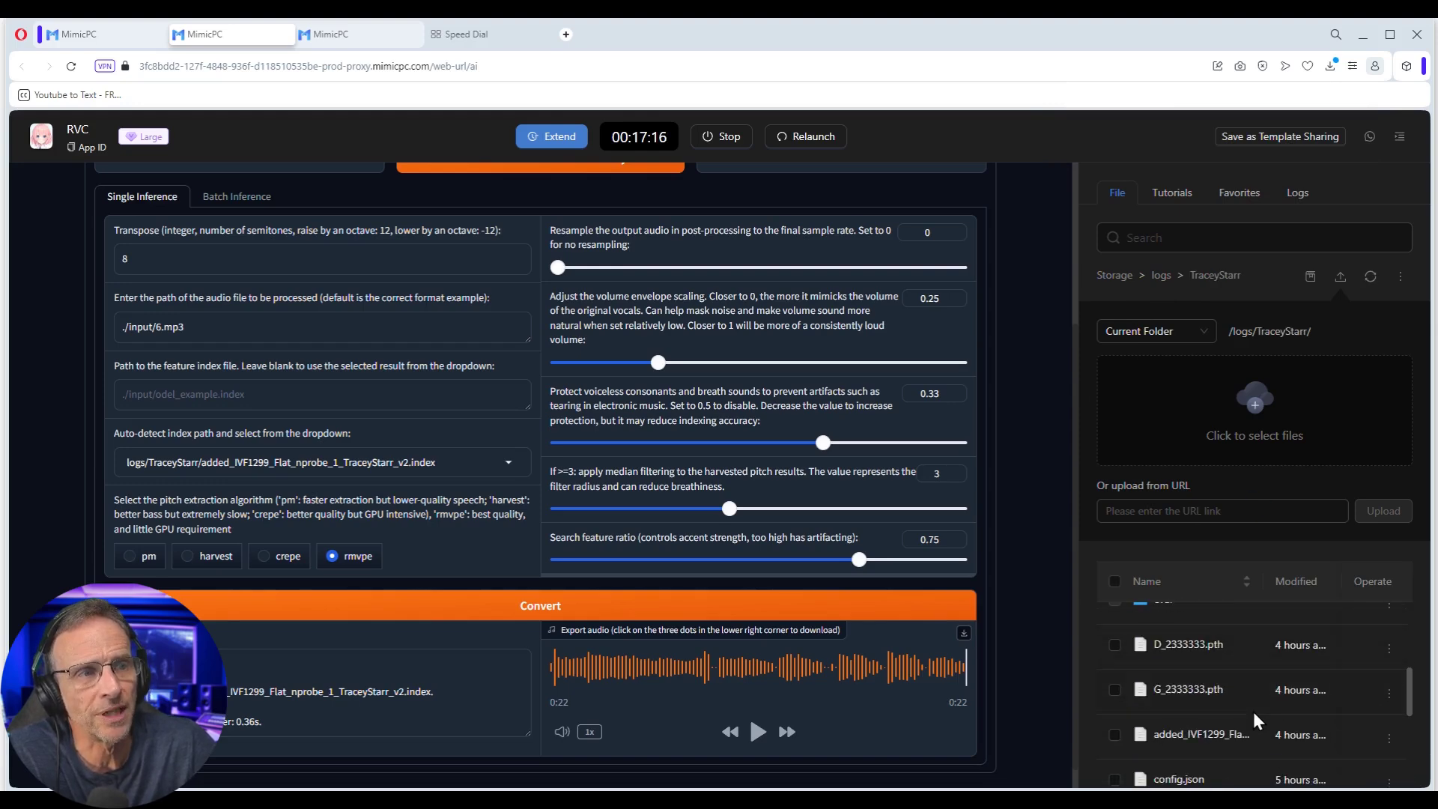
{"action": "scroll", "coordinate": [1252, 711], "scroll_direction": "down", "scroll_amount": 1}
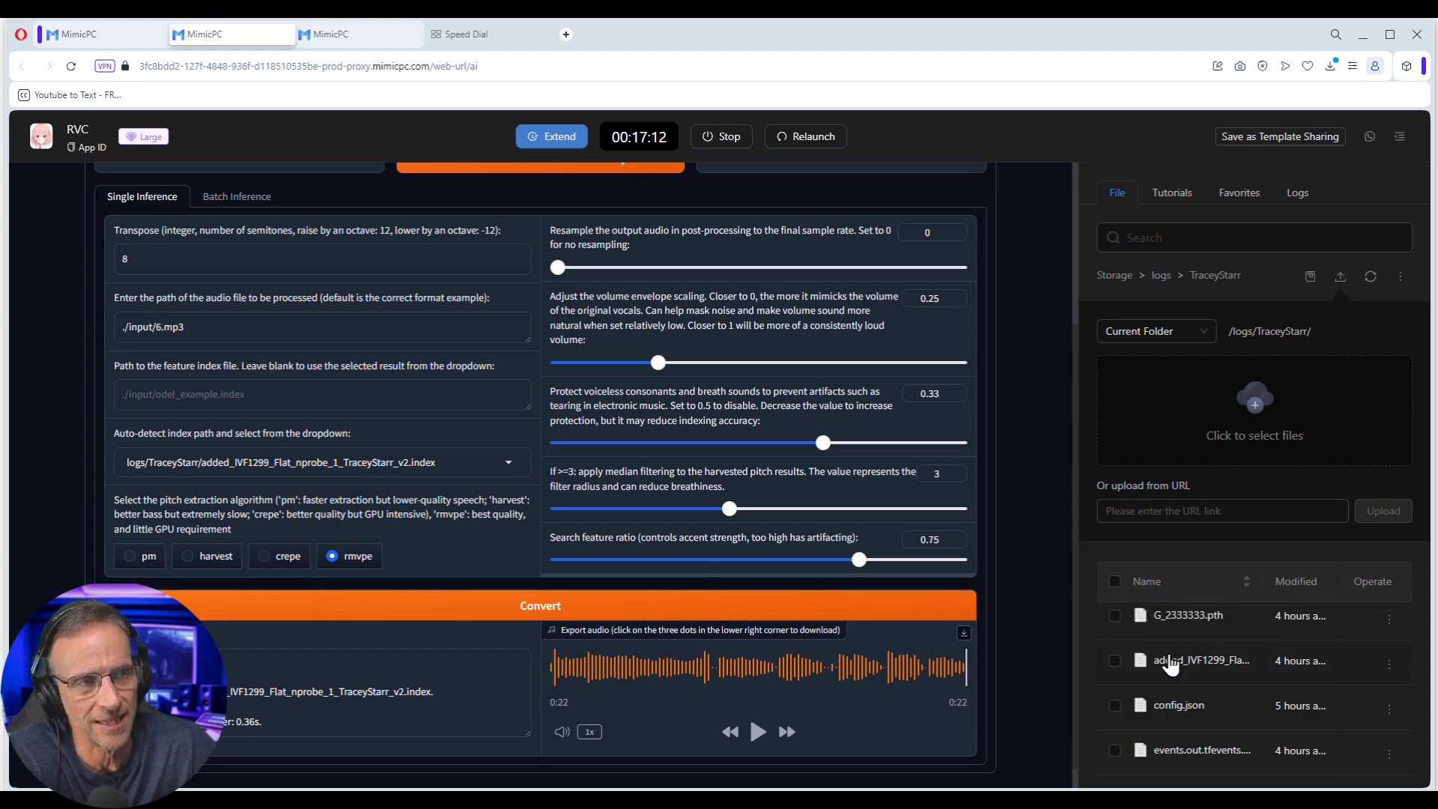
{"action": "left_click", "coordinate": [1389, 664]}
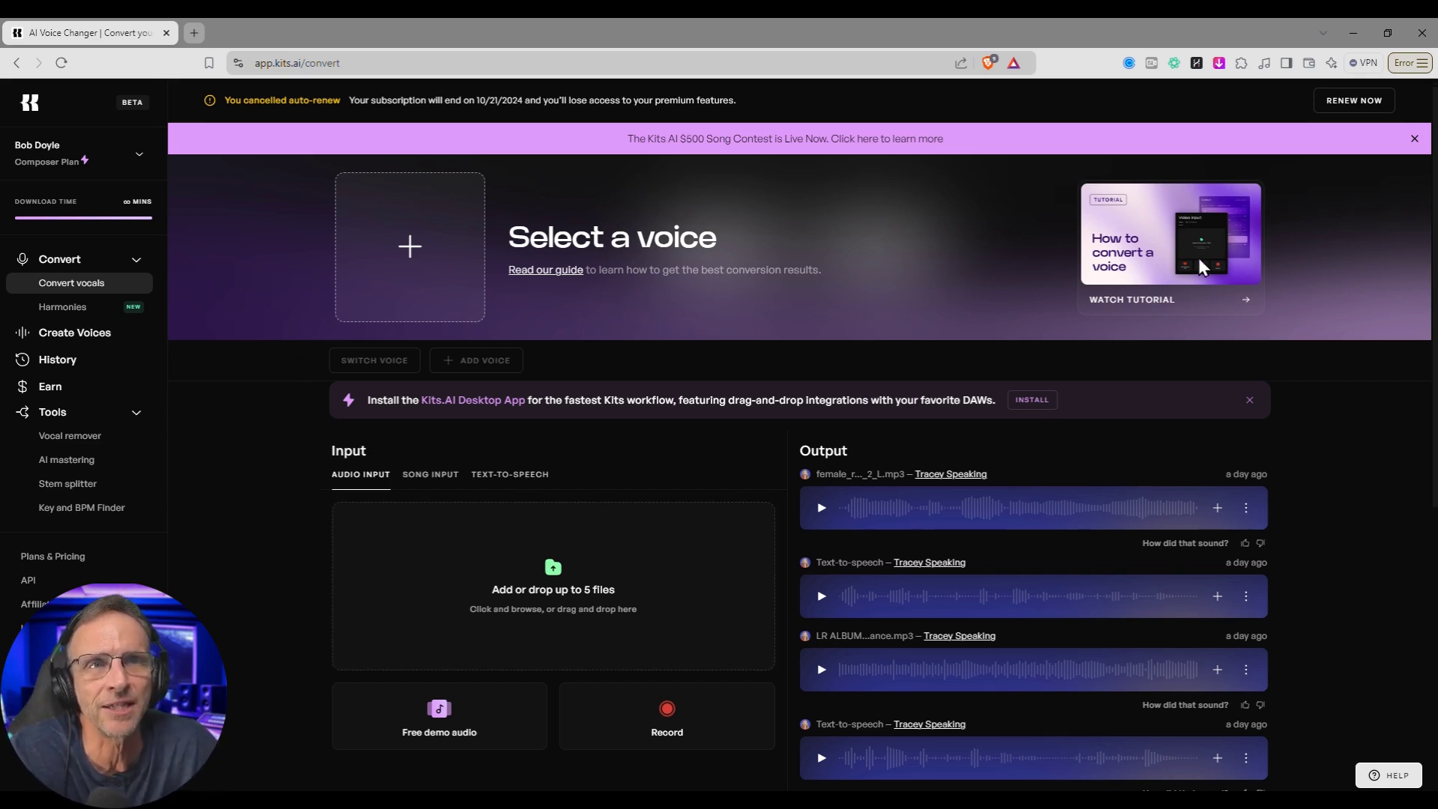
Open My Voices, dismiss the Create a voice dialog, and show the Uploaded voice models.
{"action": "left_click", "coordinate": [408, 258]}
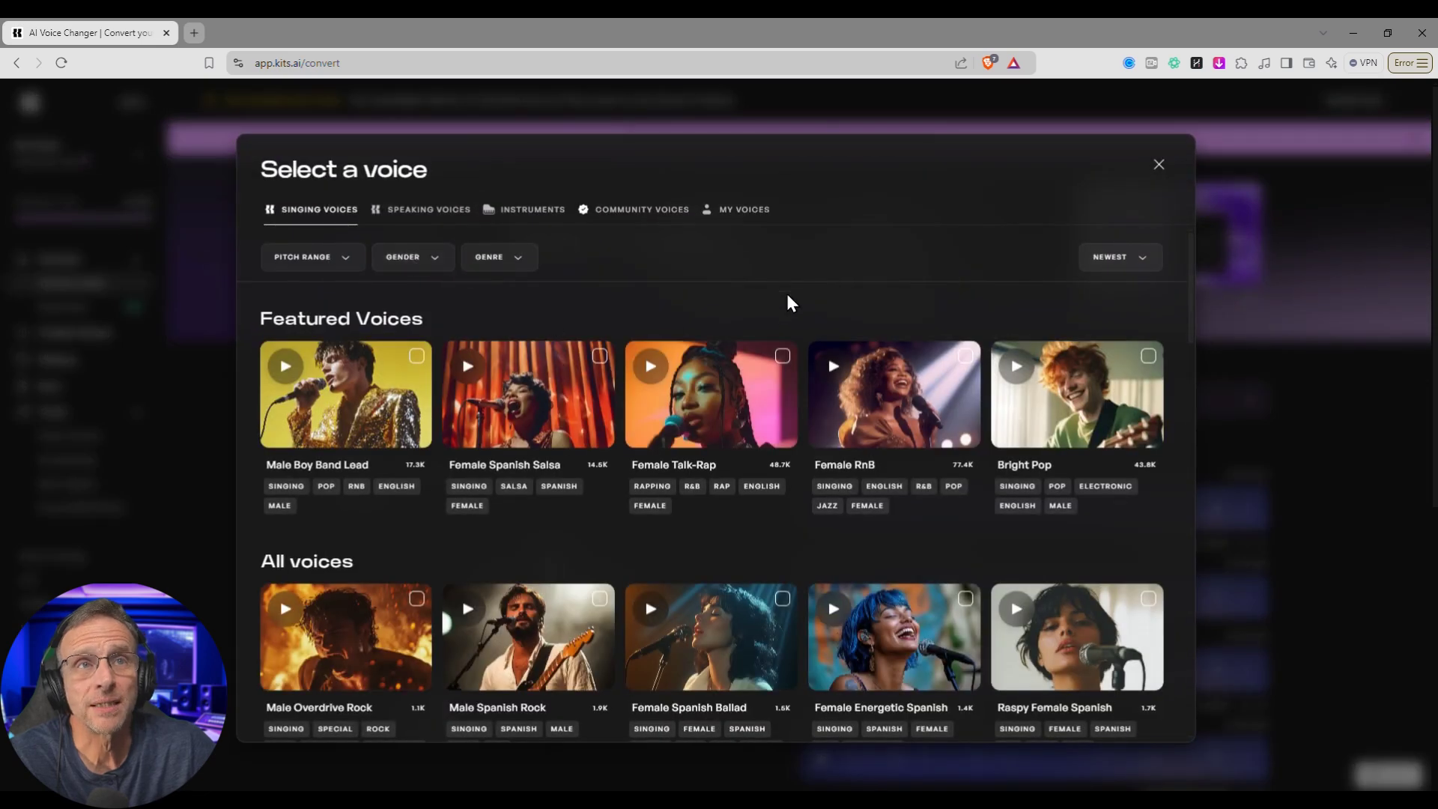
{"action": "left_click", "coordinate": [739, 210]}
{"action": "left_click", "coordinate": [419, 430]}
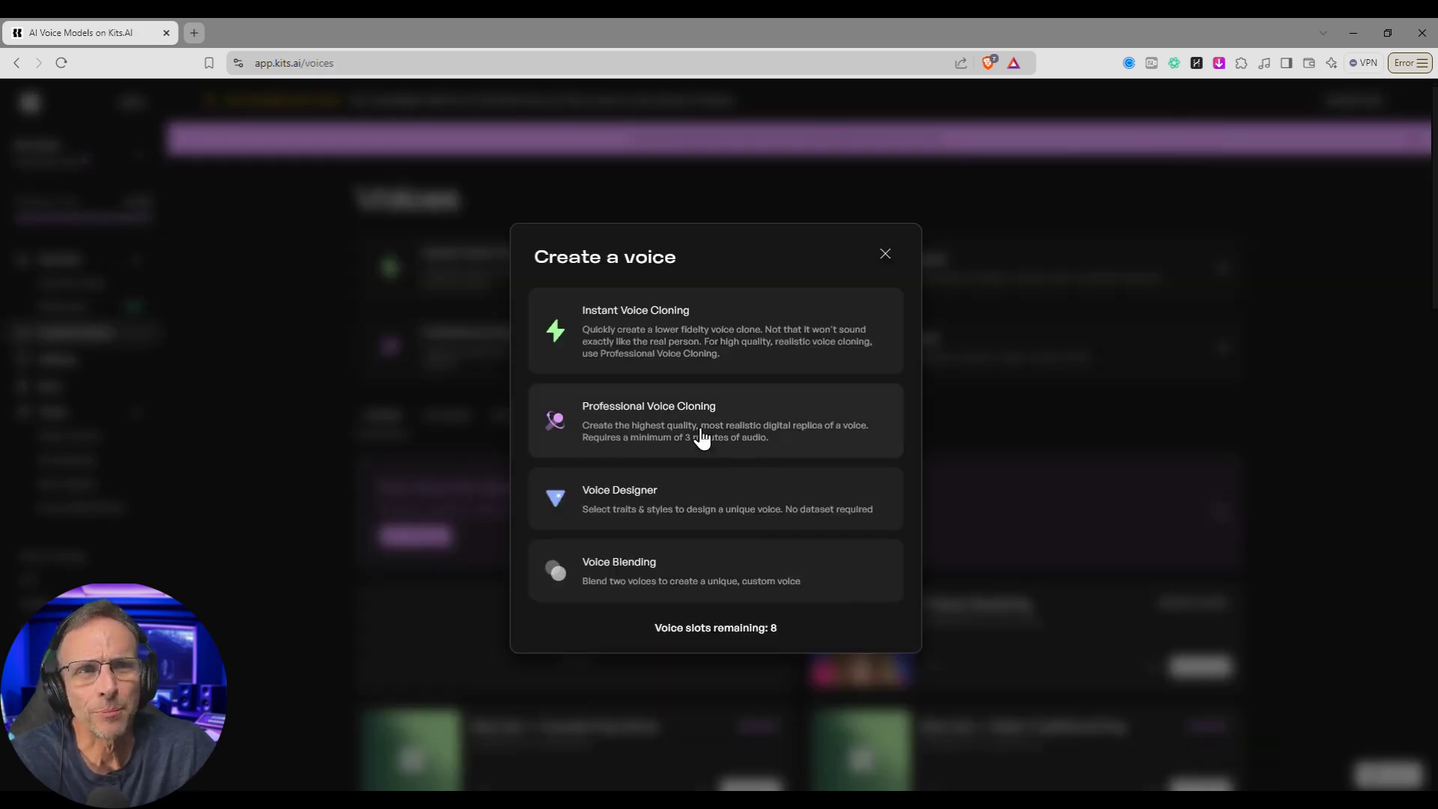
{"action": "left_click", "coordinate": [885, 255]}
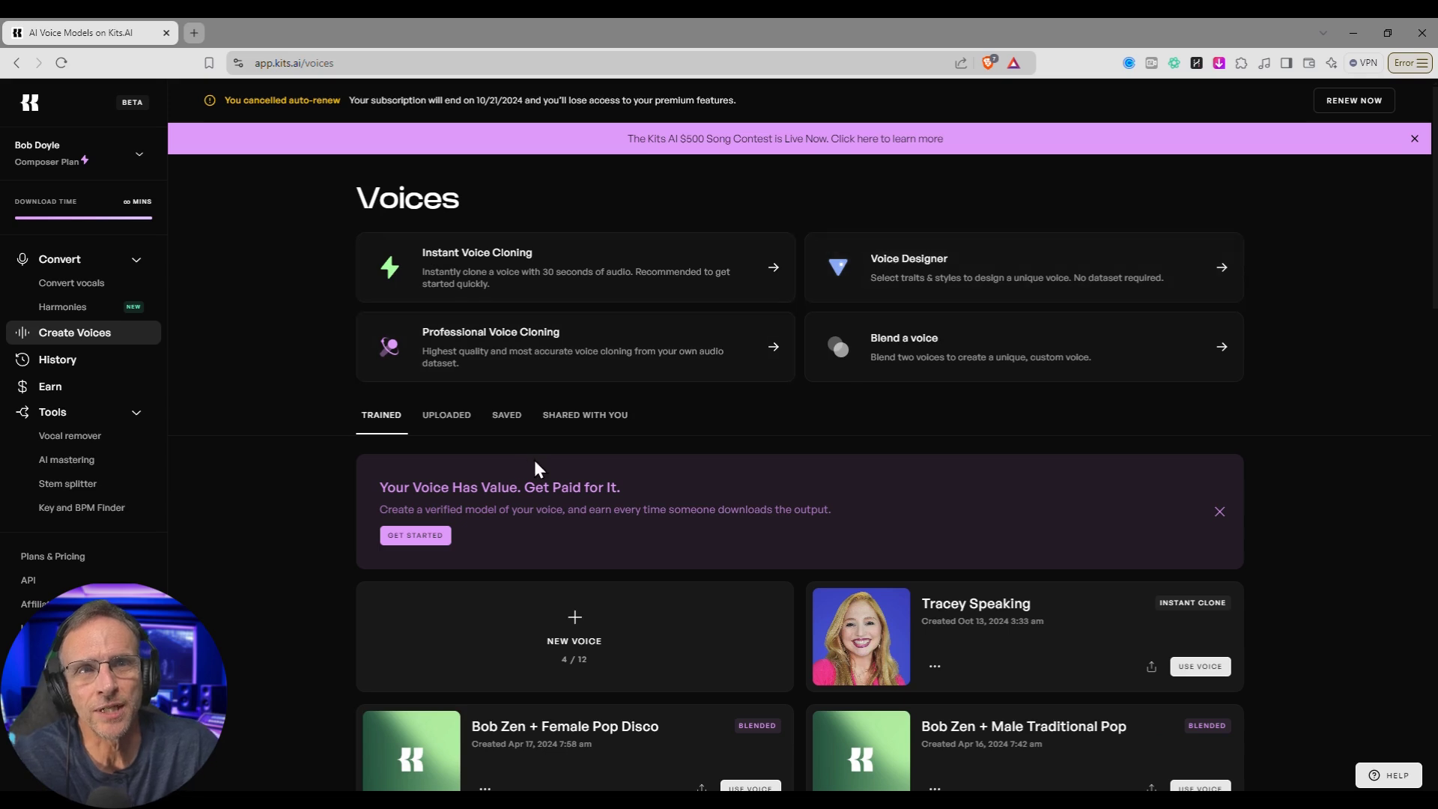
{"action": "left_click", "coordinate": [440, 418]}
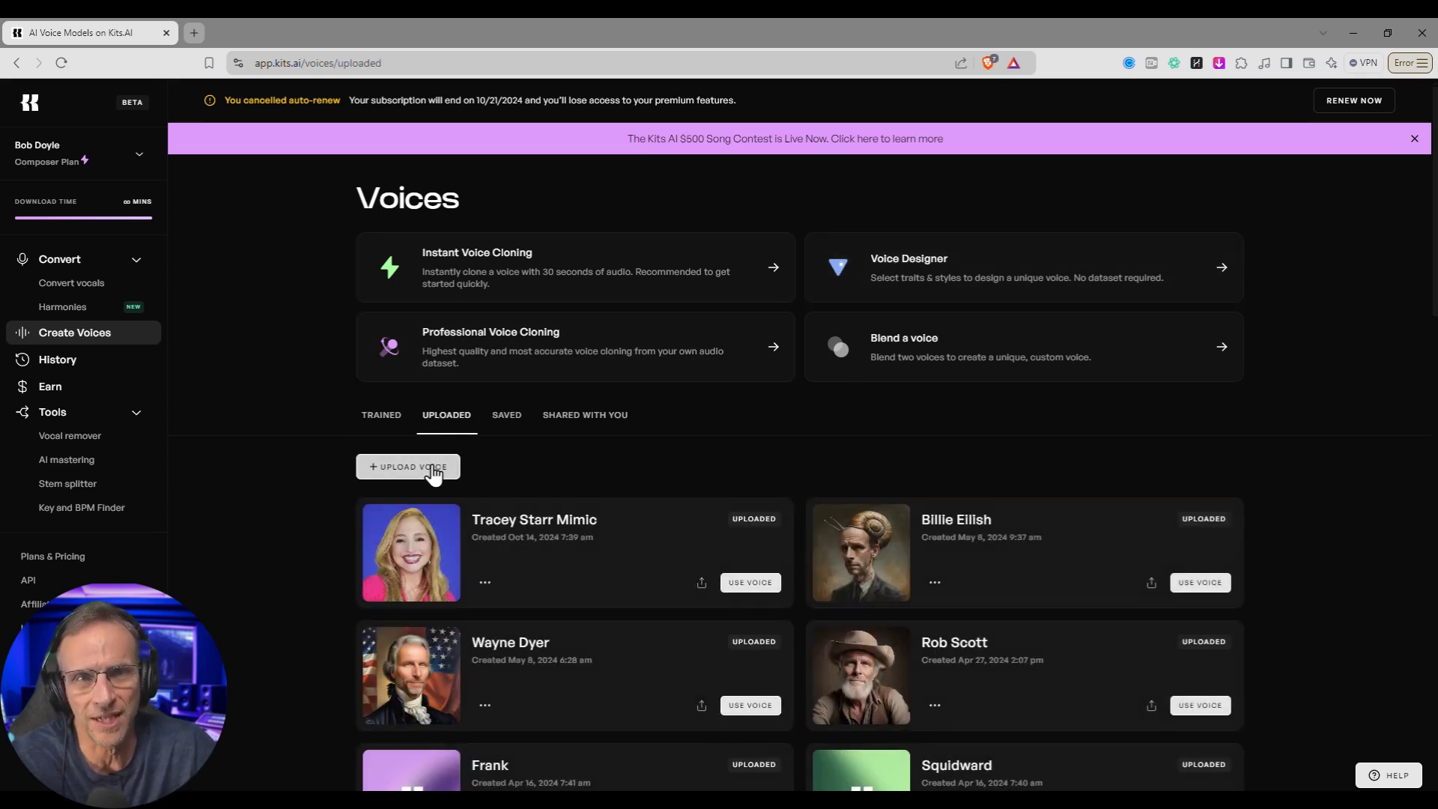
Start a voice upload named 'Tracey Starr Still Again' and attach its .pth and .index files.
{"action": "left_click", "coordinate": [431, 473]}
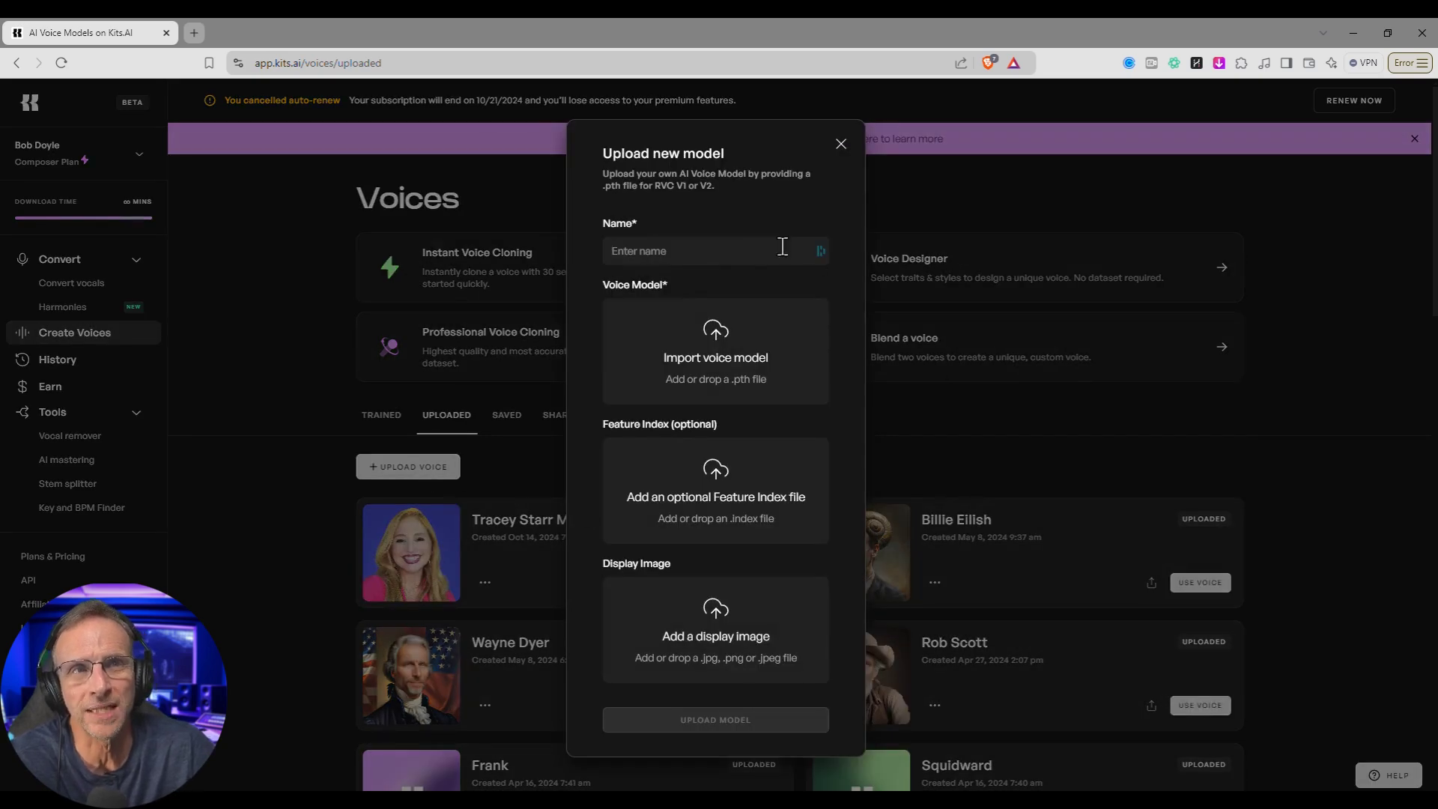
{"action": "left_click", "coordinate": [738, 256]}
{"action": "type", "text": "Trac ey"}
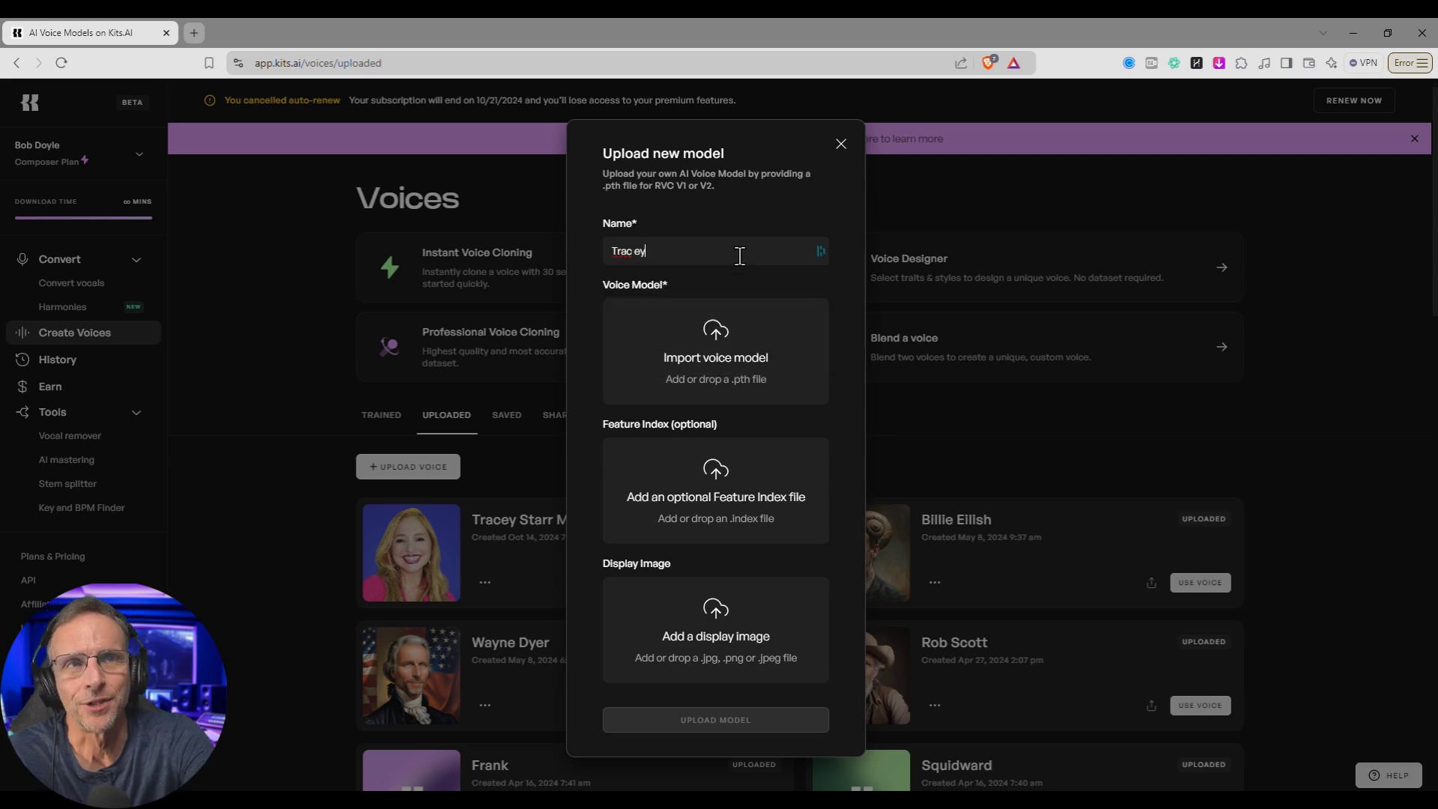
{"action": "type", "text": " Starr Still Again"}
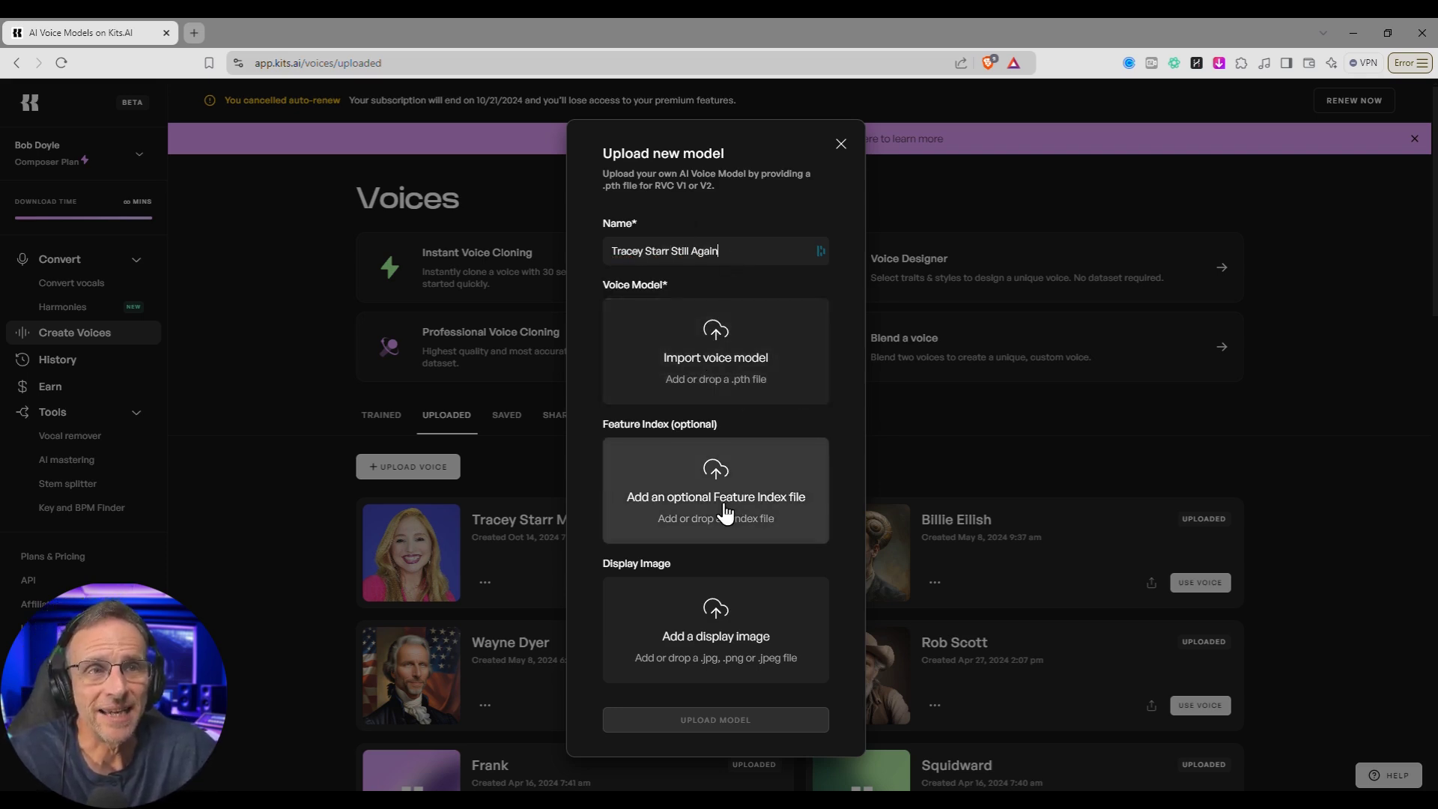
{"action": "key", "text": "alt+Tab"}
{"action": "left_click_drag", "start_coordinate": [1153, 344], "coordinate": [713, 358]}
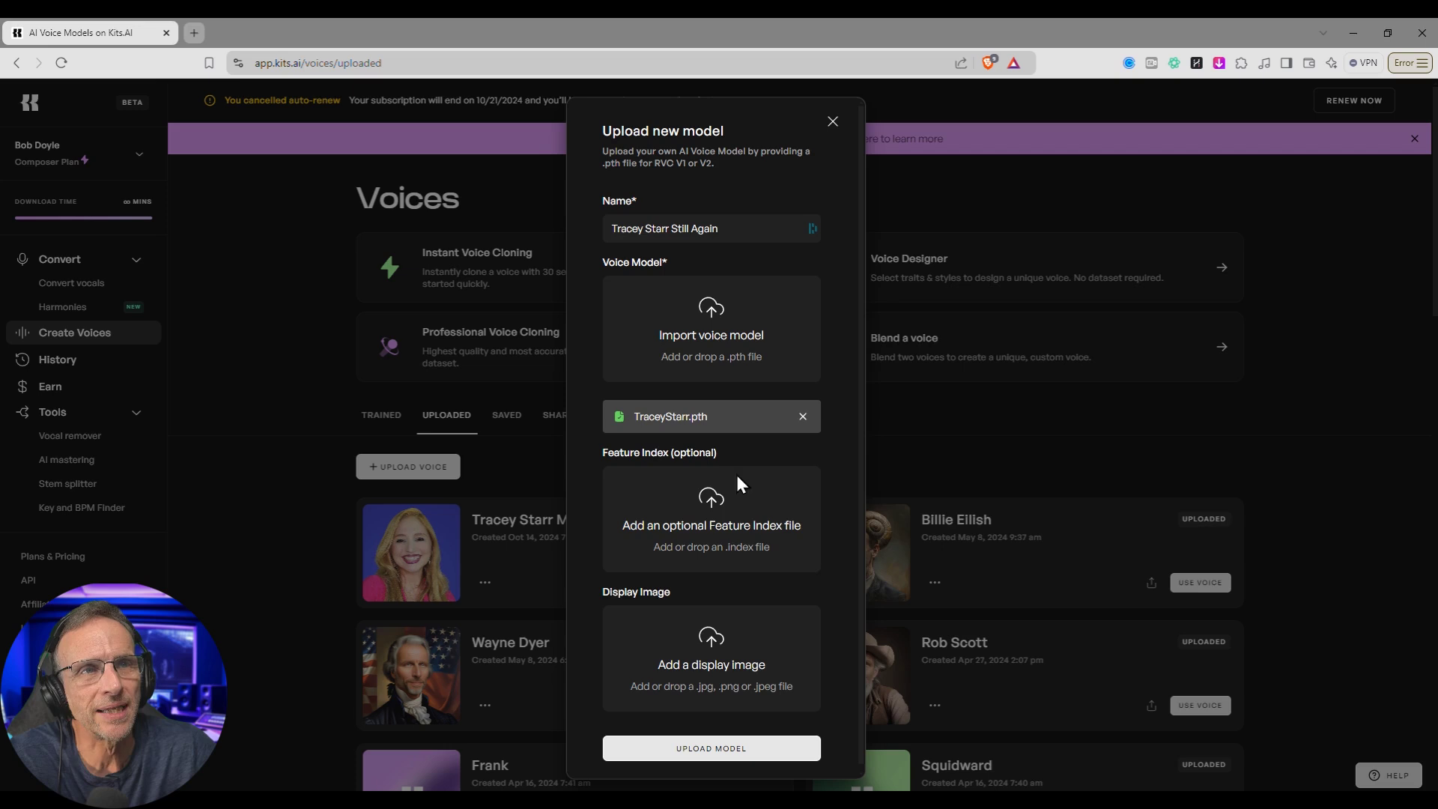
{"action": "key", "text": "alt+Tab"}
{"action": "left_click_drag", "start_coordinate": [1151, 314], "coordinate": [733, 545]}
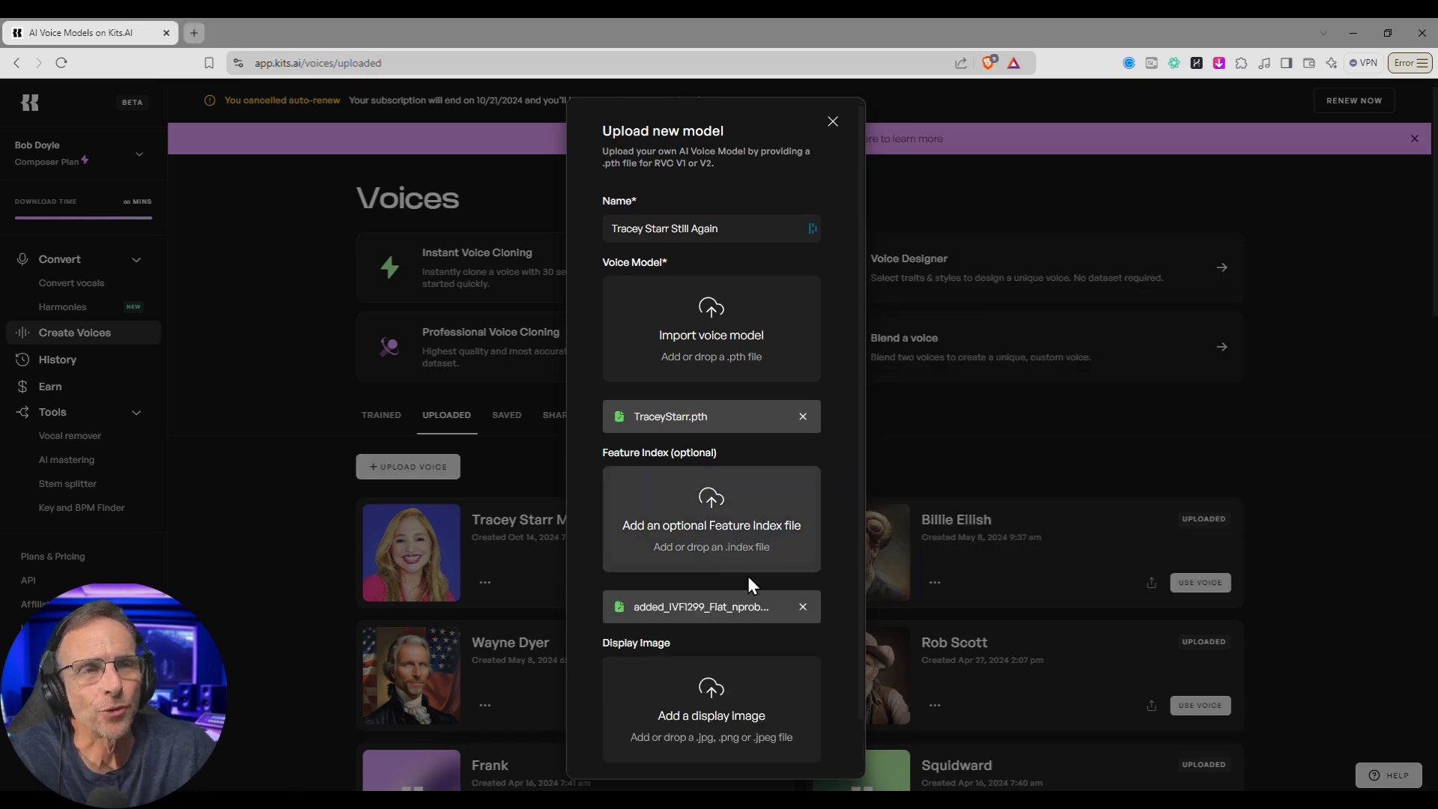
Add a display image, upload the model, and view it among My Voices.
{"action": "left_click", "coordinate": [716, 720]}
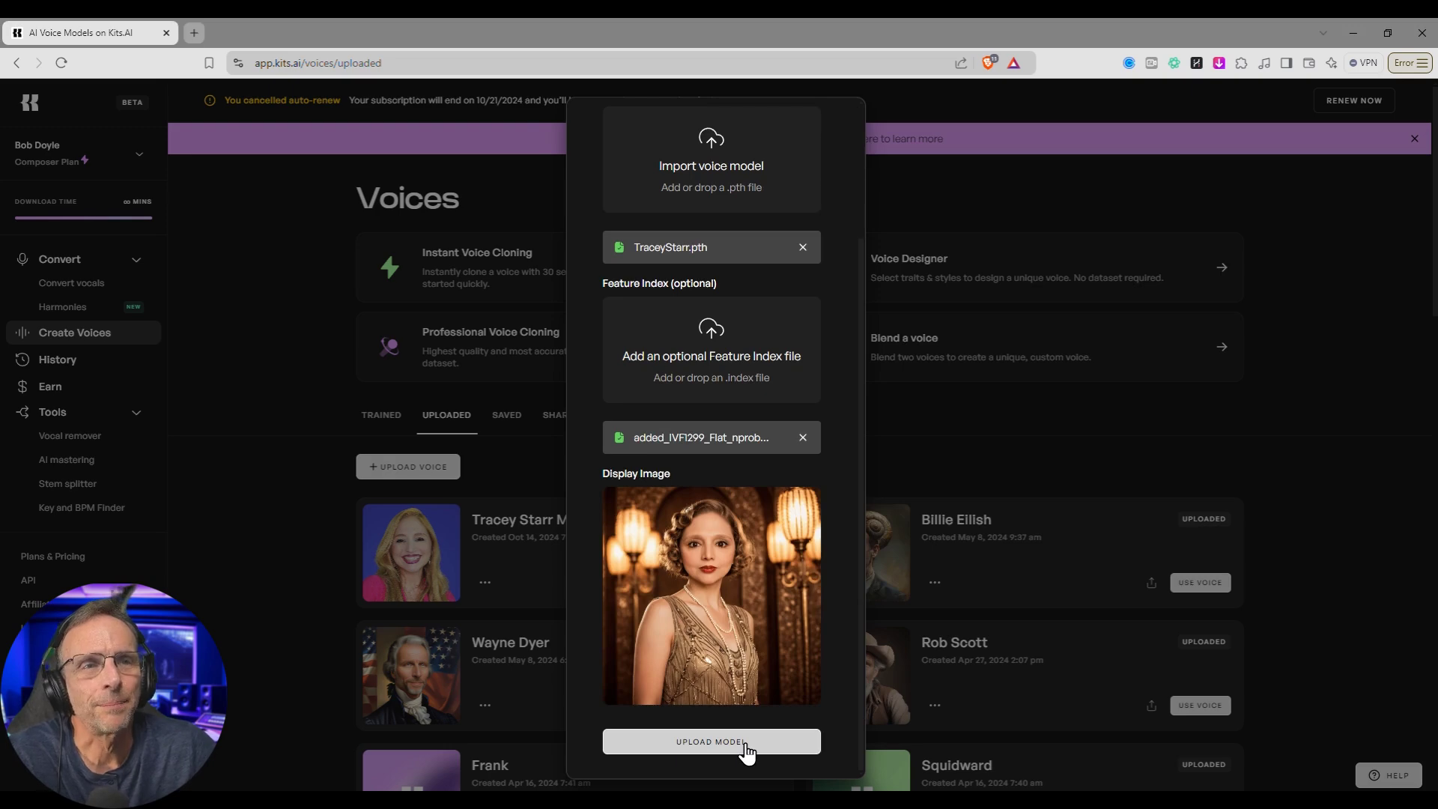
{"action": "left_click", "coordinate": [746, 742]}
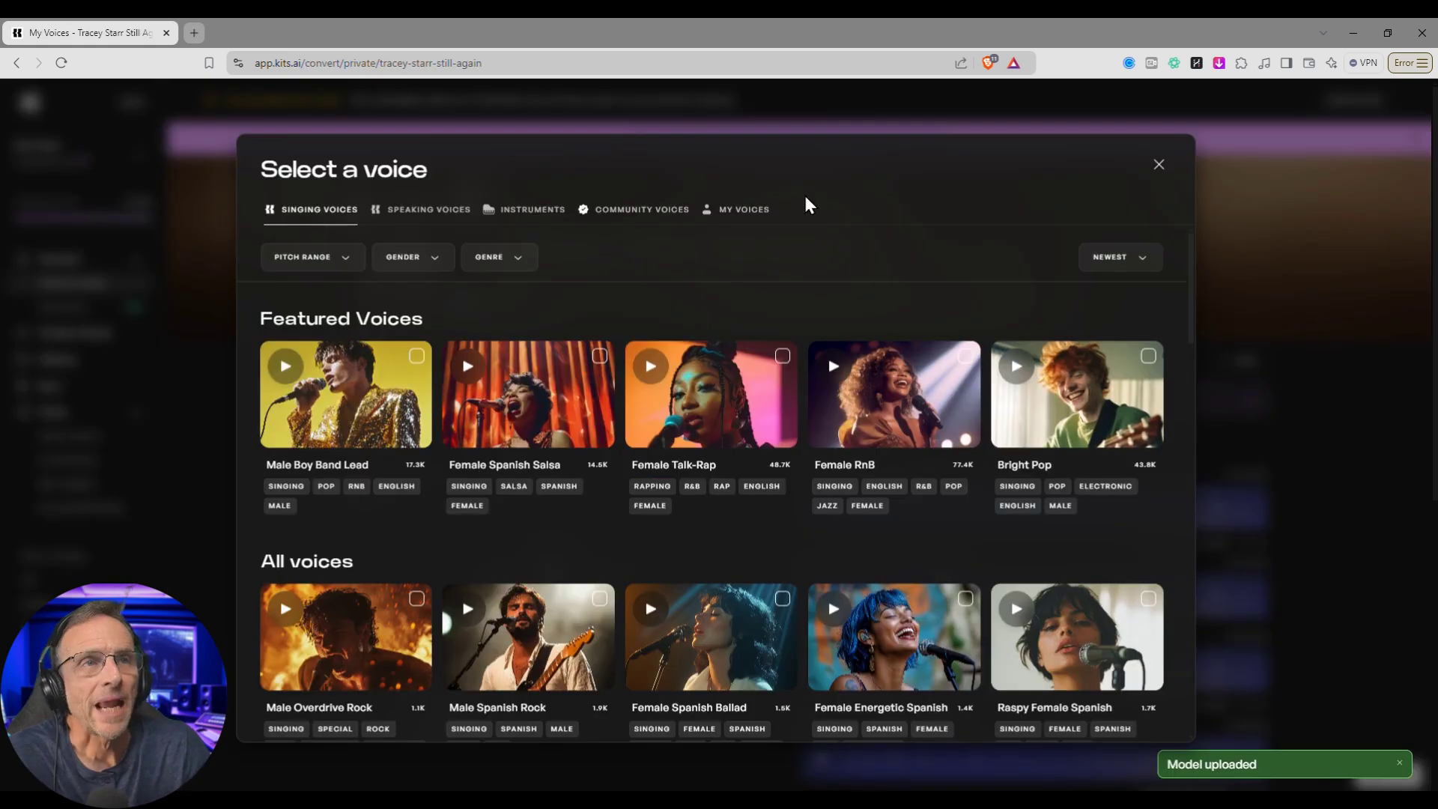
{"action": "left_click", "coordinate": [737, 208]}
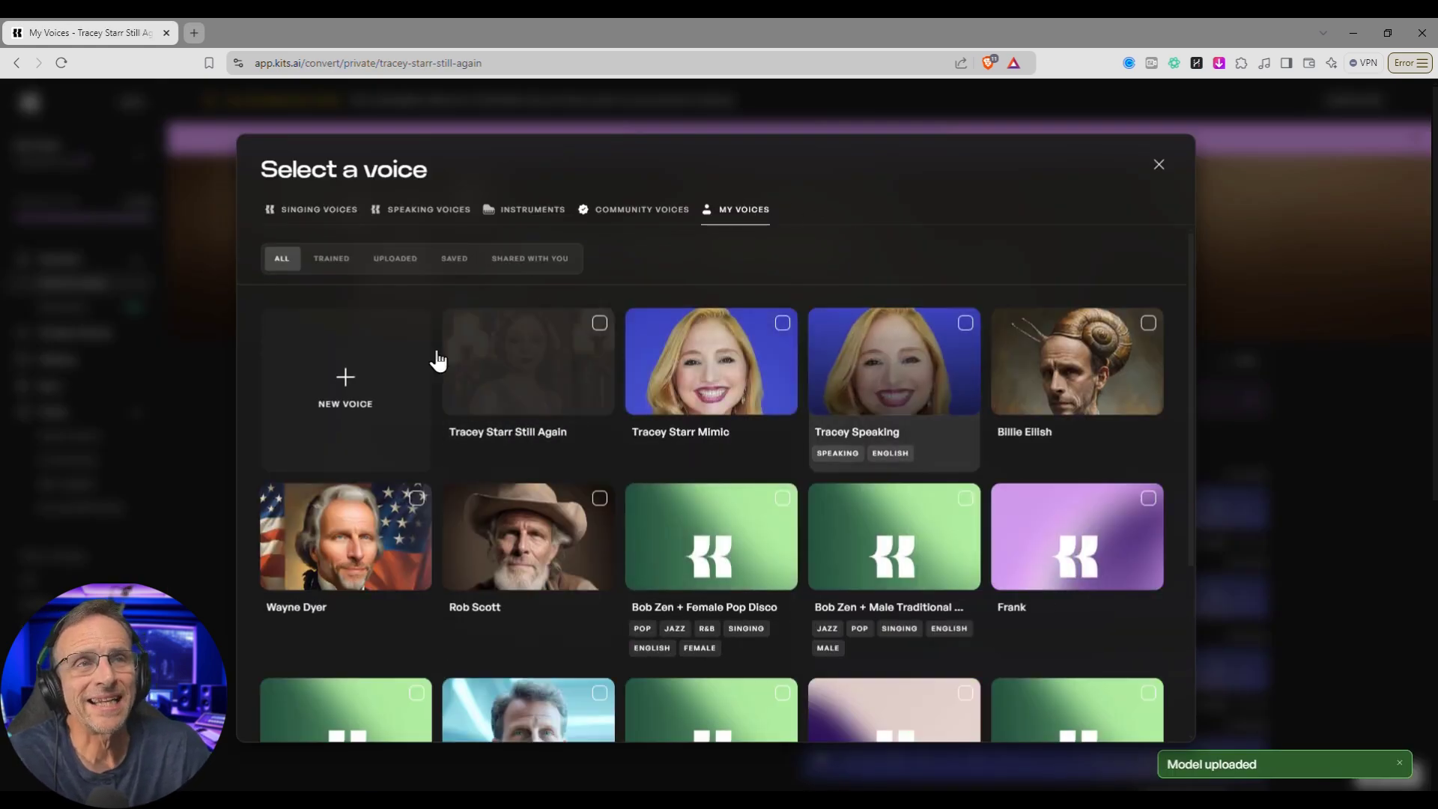
Convert SampleVoice.wav with the Tracey Starr Still Again voice at +8 pitch shift and play the output.
{"action": "left_click", "coordinate": [544, 378]}
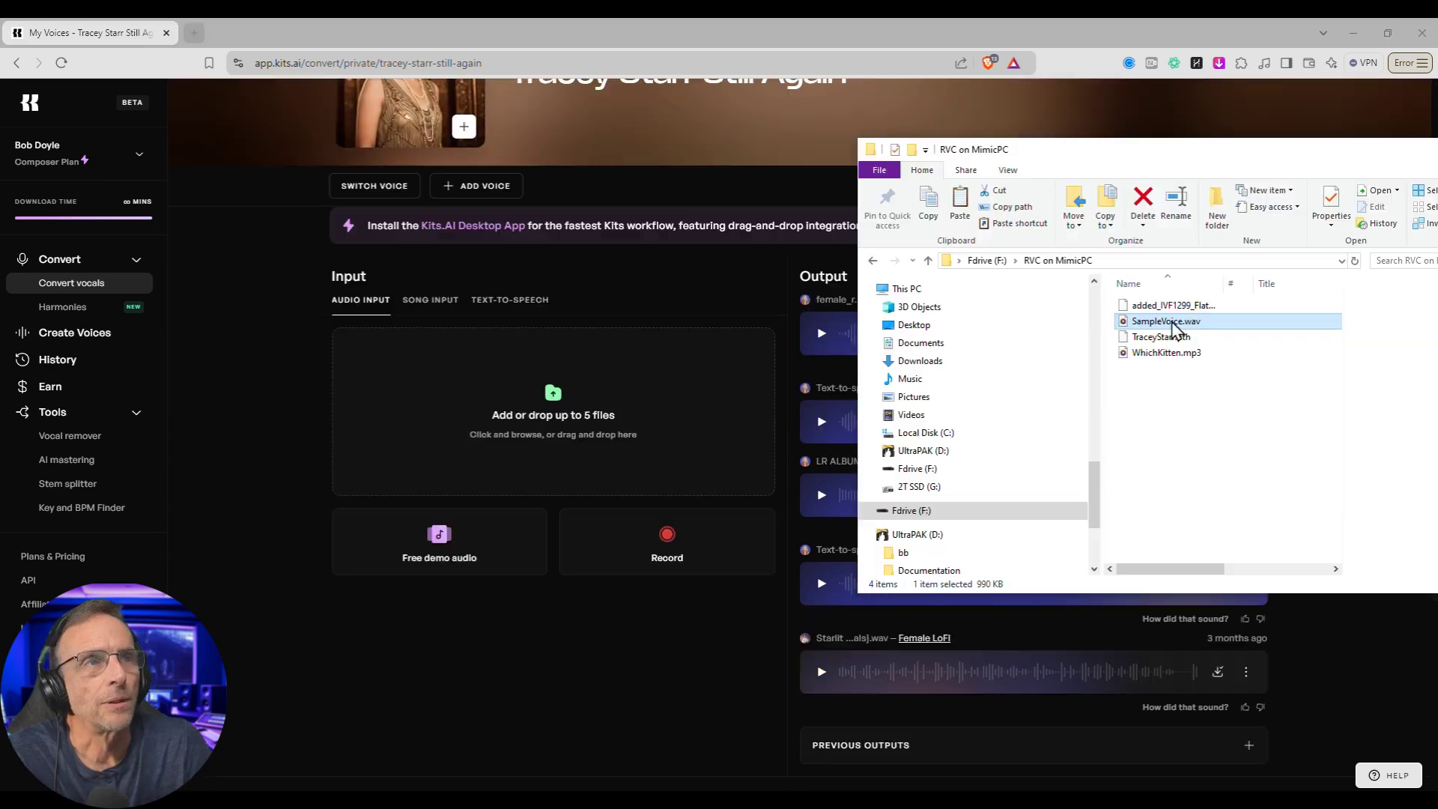
{"action": "left_click_drag", "start_coordinate": [1160, 322], "coordinate": [514, 419]}
{"action": "left_click", "coordinate": [762, 462]}
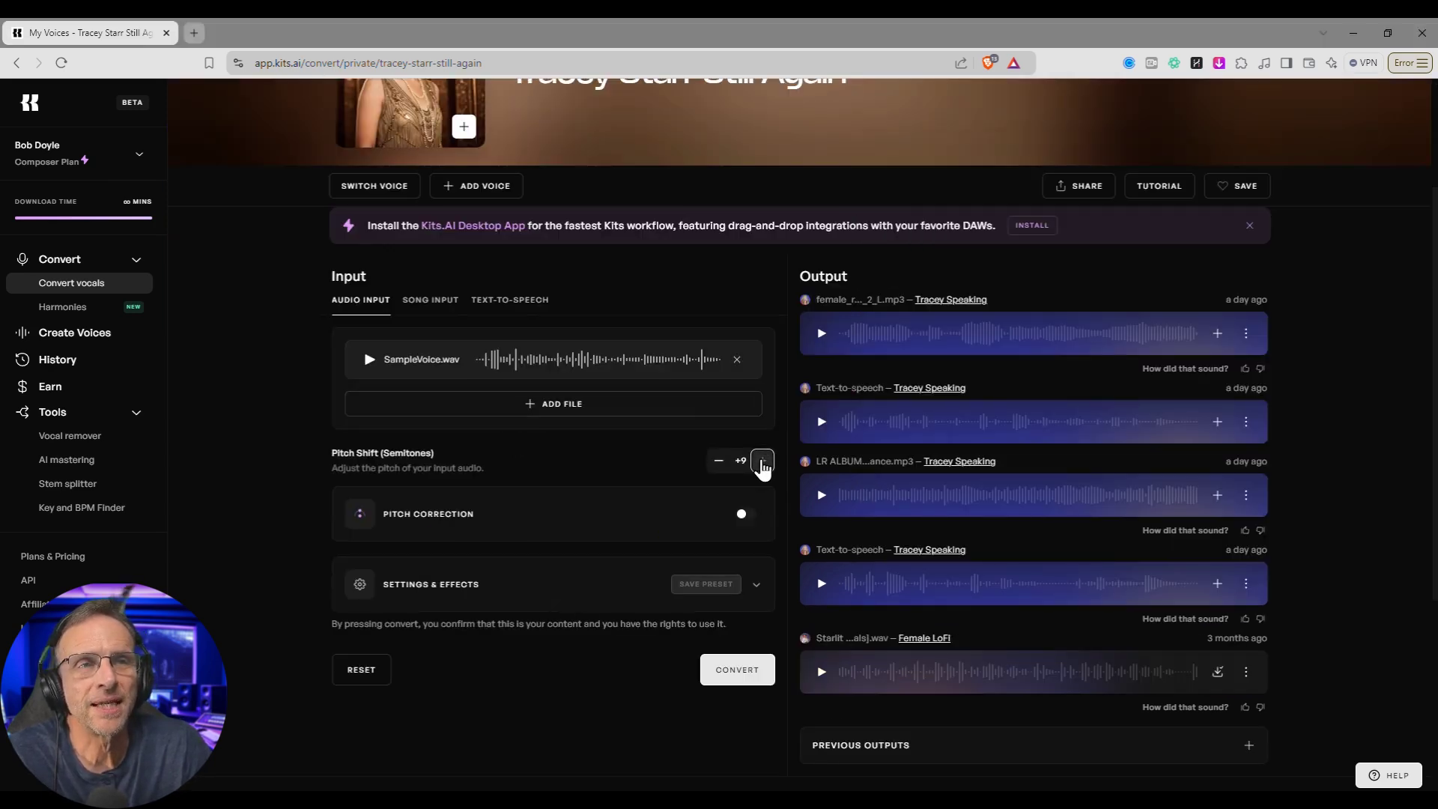
{"action": "left_click", "coordinate": [718, 460]}
{"action": "scroll", "coordinate": [718, 472], "scroll_direction": "down", "scroll_amount": 1}
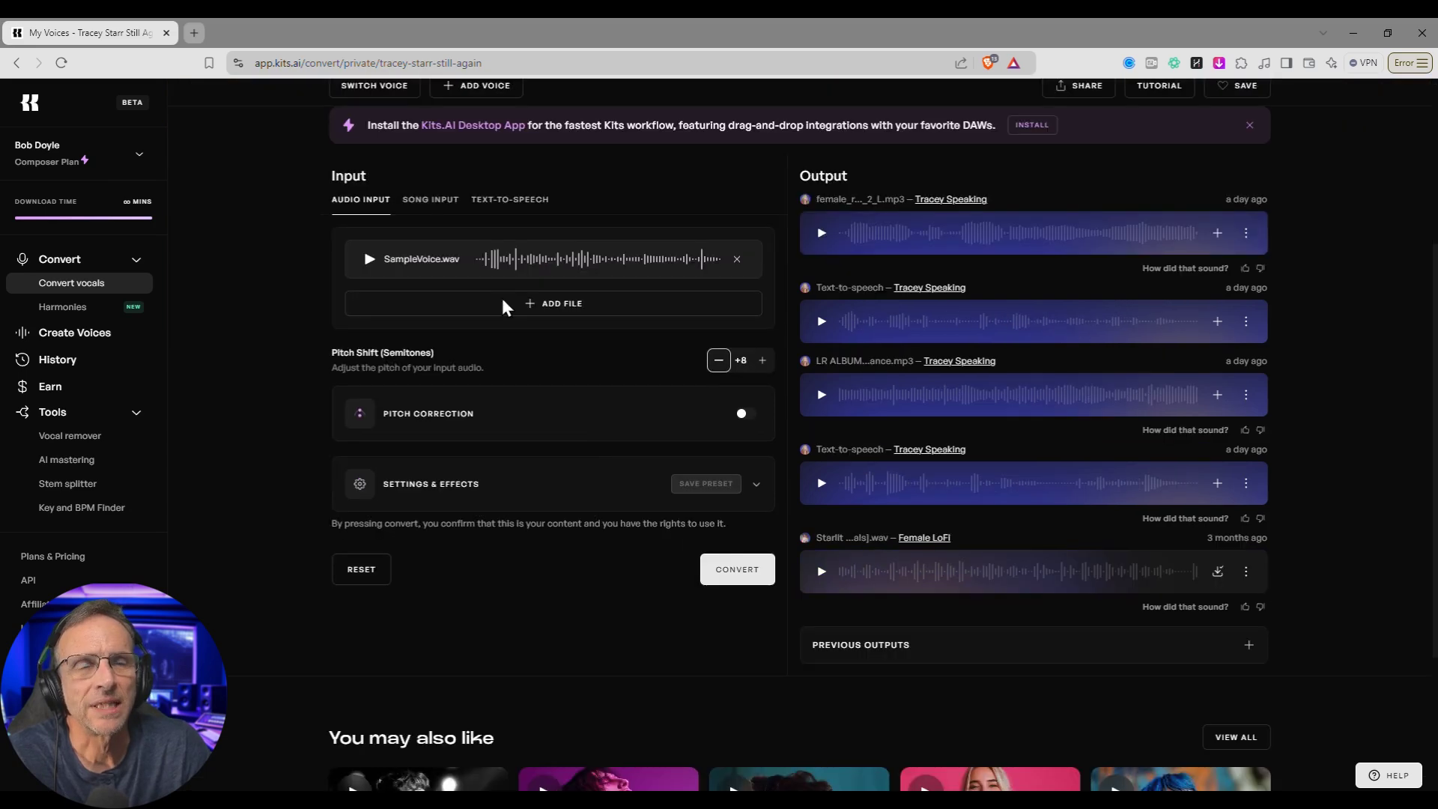
{"action": "left_click", "coordinate": [723, 585]}
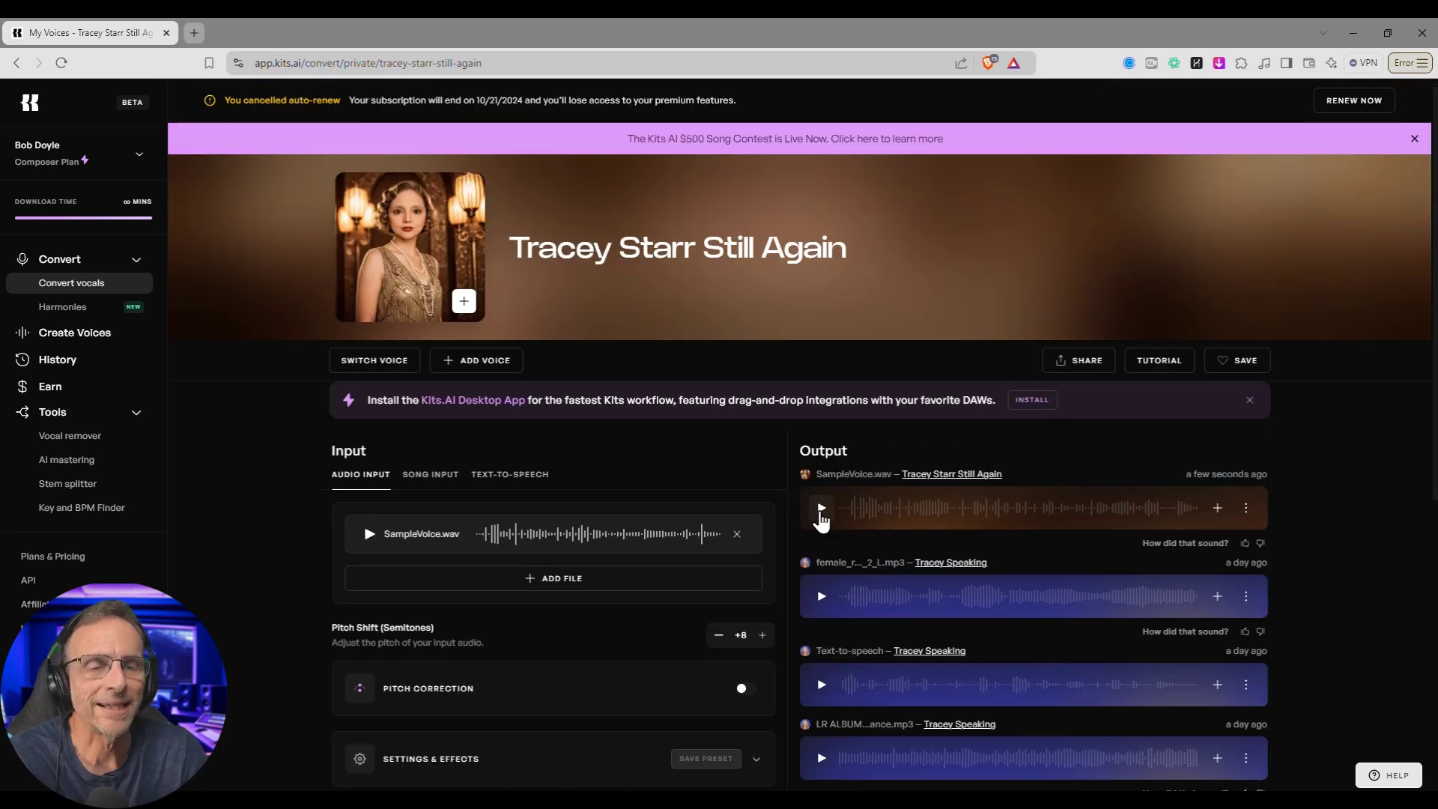
{"action": "left_click", "coordinate": [821, 509]}
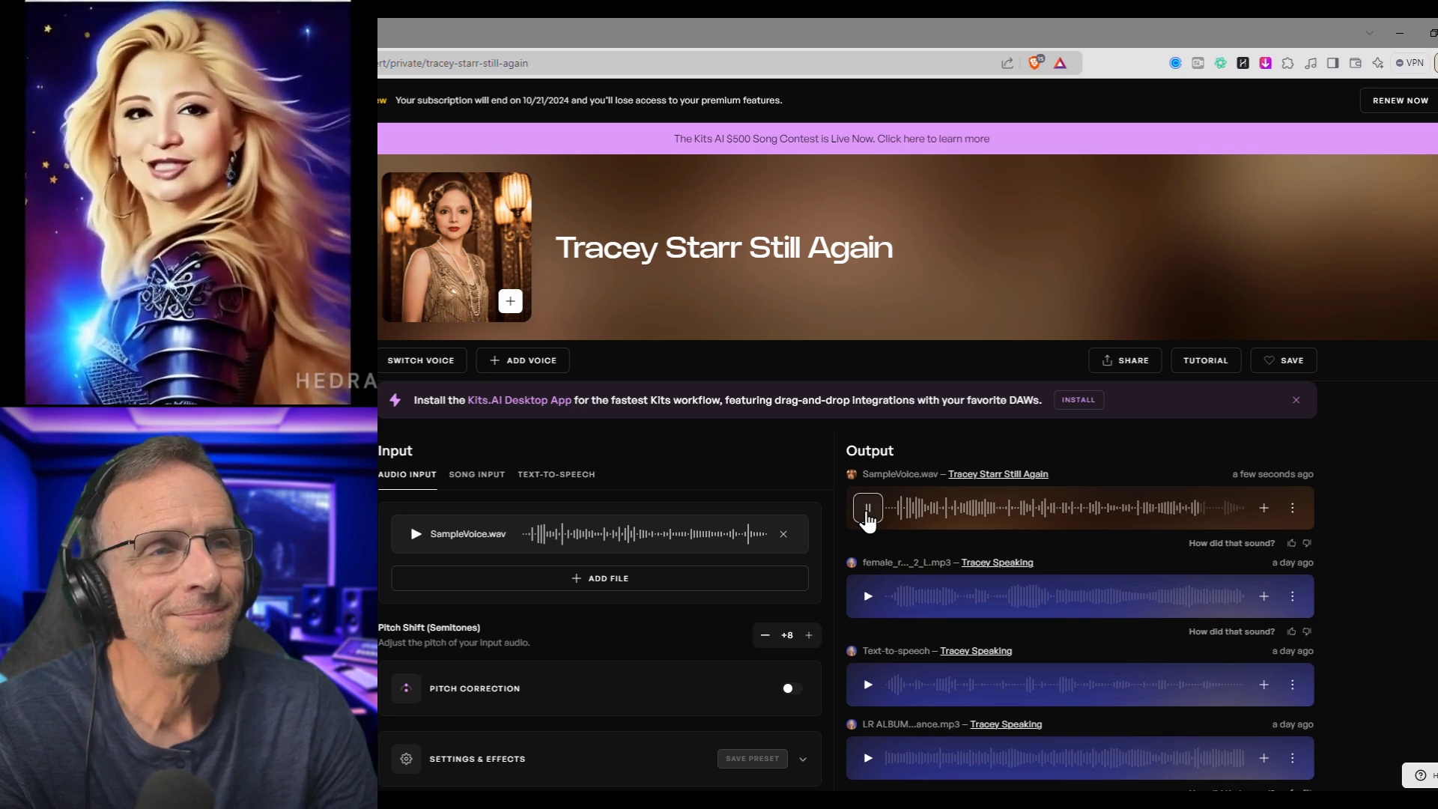
Stop playback of the converted SampleVoice output.
{"action": "left_click", "coordinate": [867, 509]}
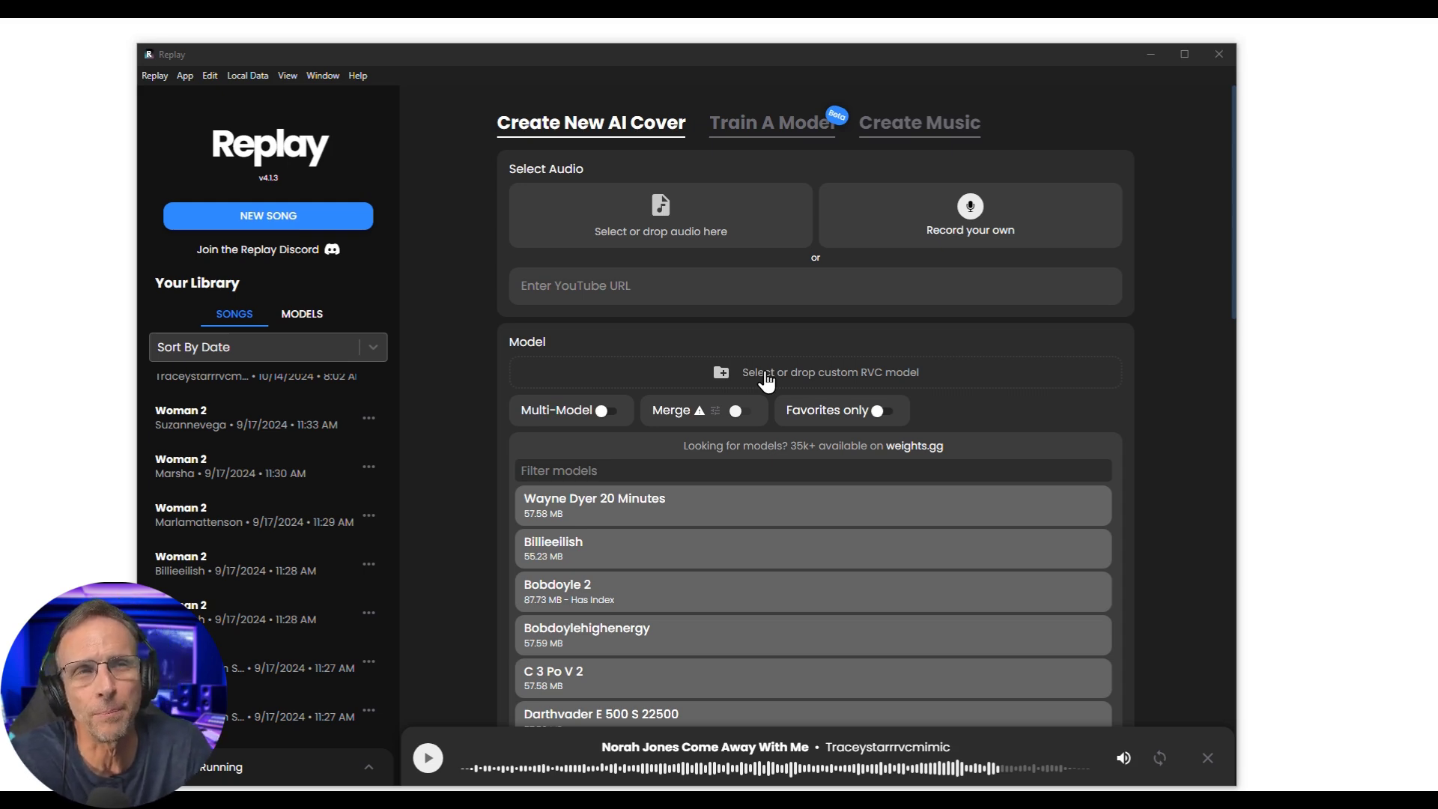
{"action": "key", "text": "alt+Tab"}
{"action": "left_click", "coordinate": [1026, 304], "text": "ctrl"}
{"action": "right_click", "coordinate": [1025, 305]}
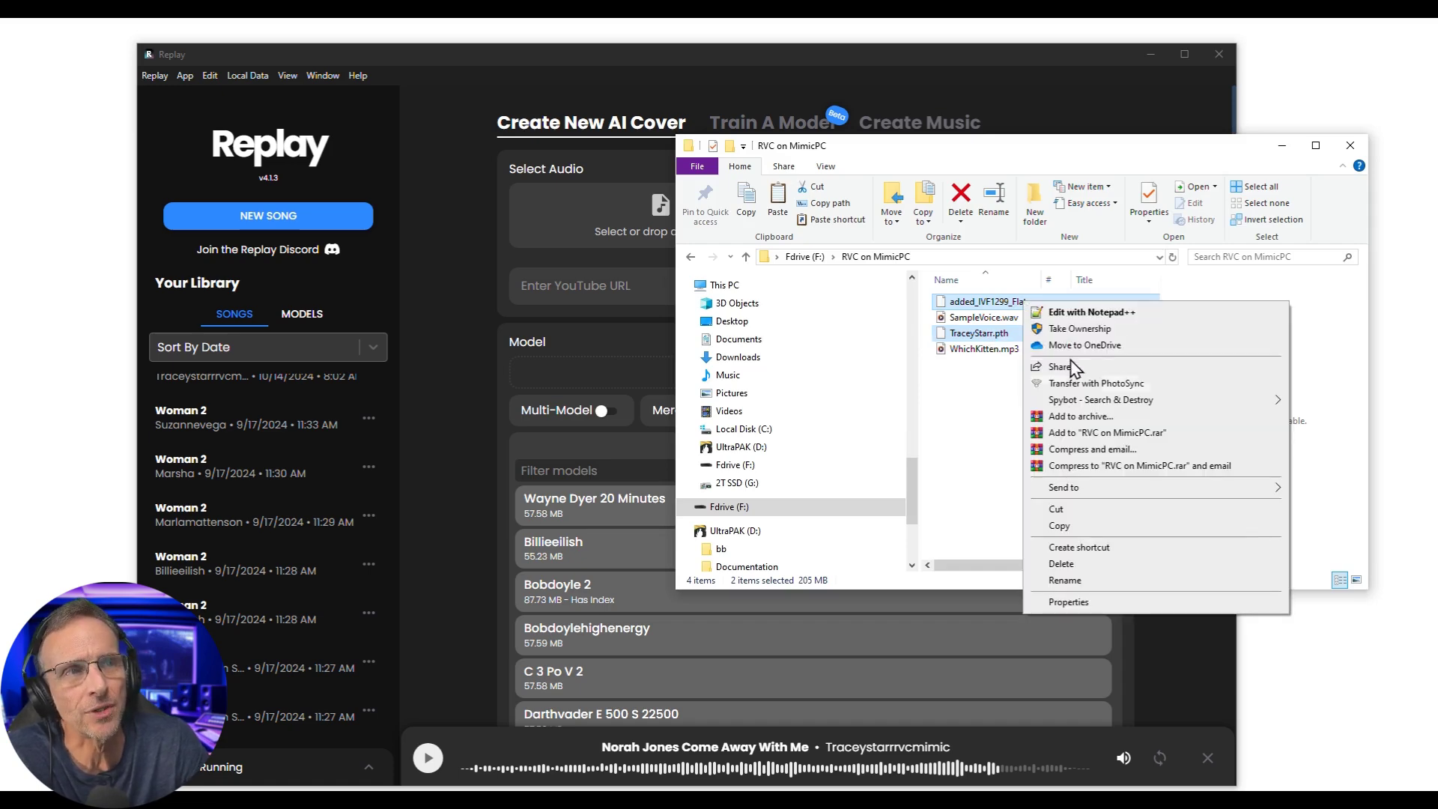
{"action": "mouse_move", "coordinate": [1092, 492]}
{"action": "left_click", "coordinate": [906, 538]}
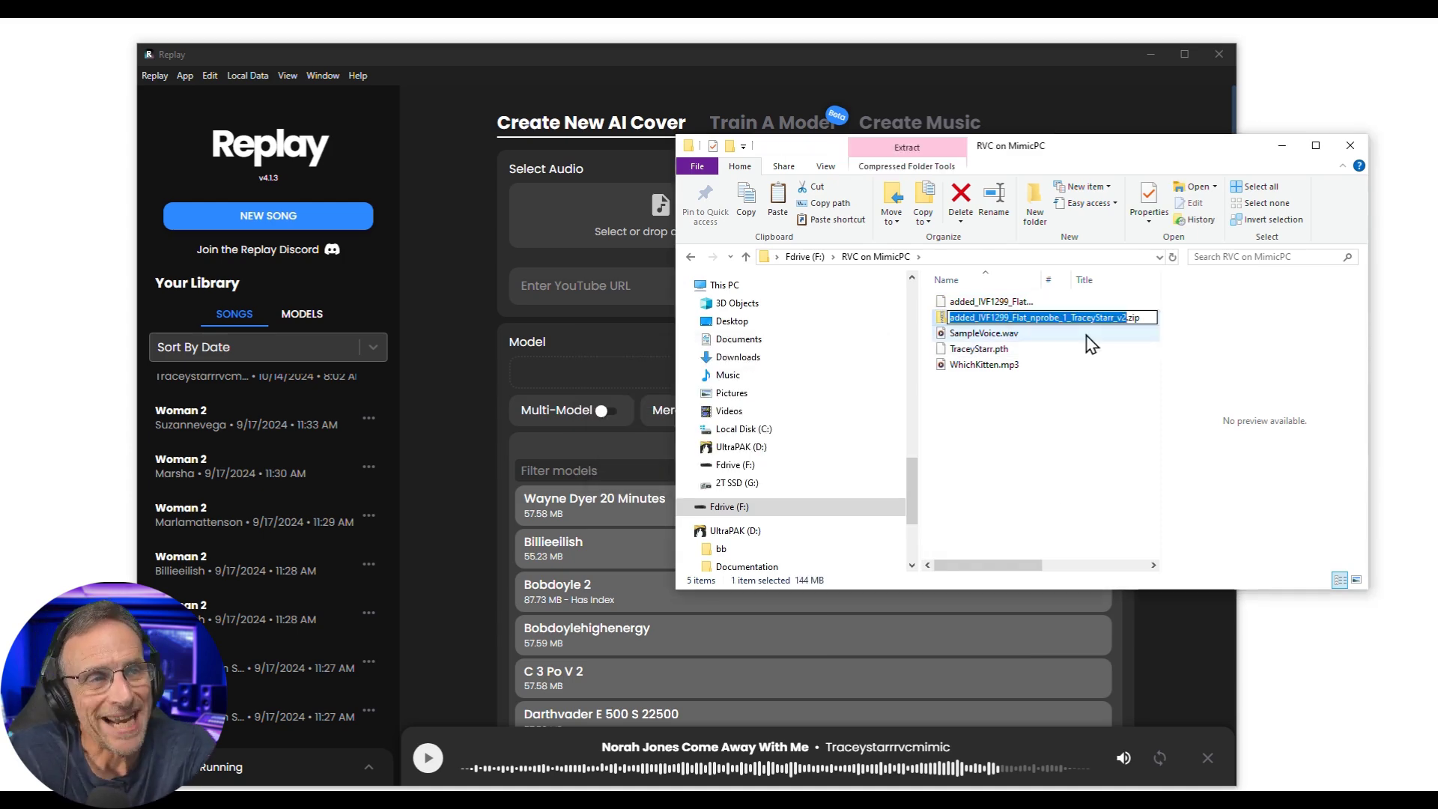
Name the zip 'AnotherTraceySamp' and drop it into Replay as a custom RVC model.
{"action": "type", "text": "AnotherTraceySamp"}
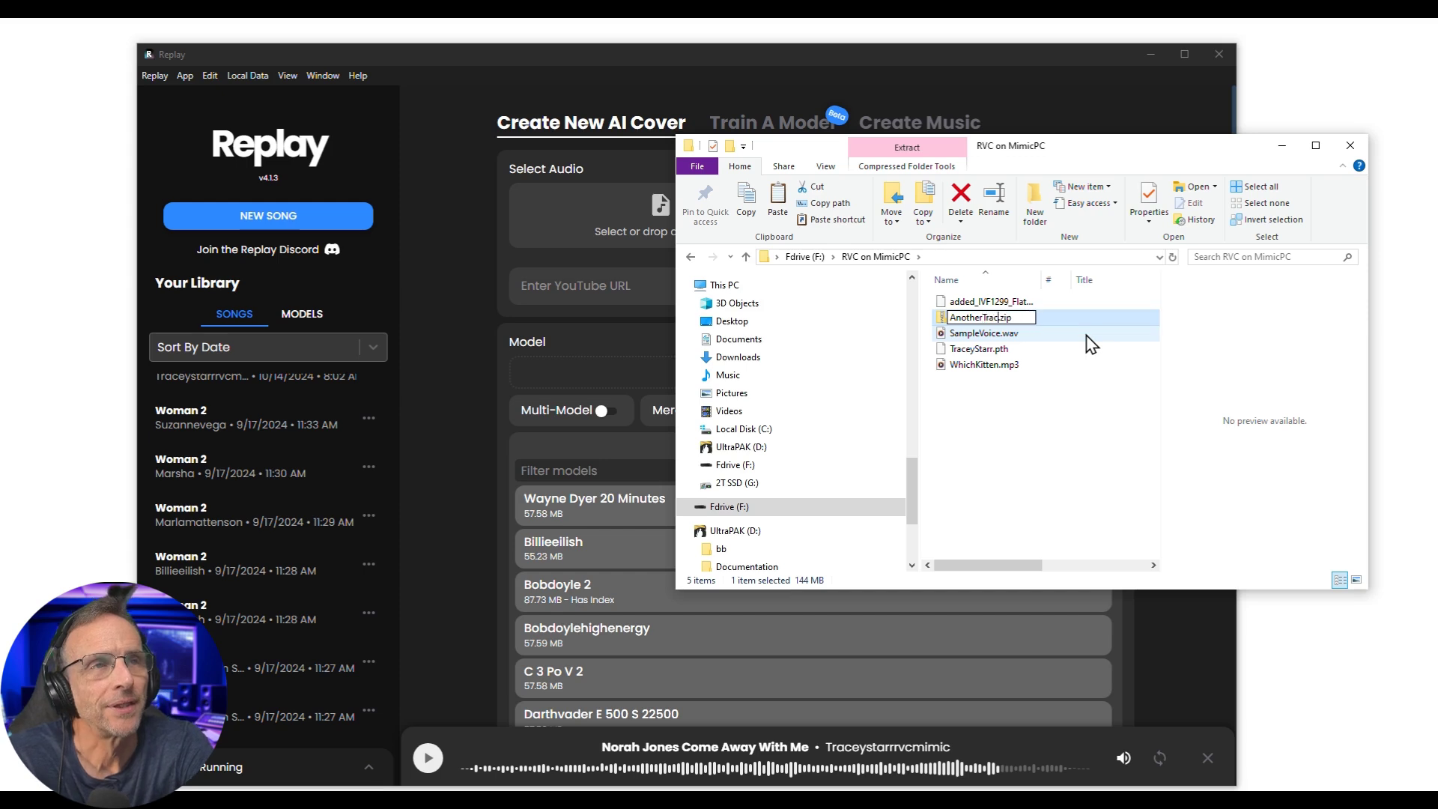
{"action": "left_click_drag", "start_coordinate": [1138, 145], "coordinate": [1332, 150]}
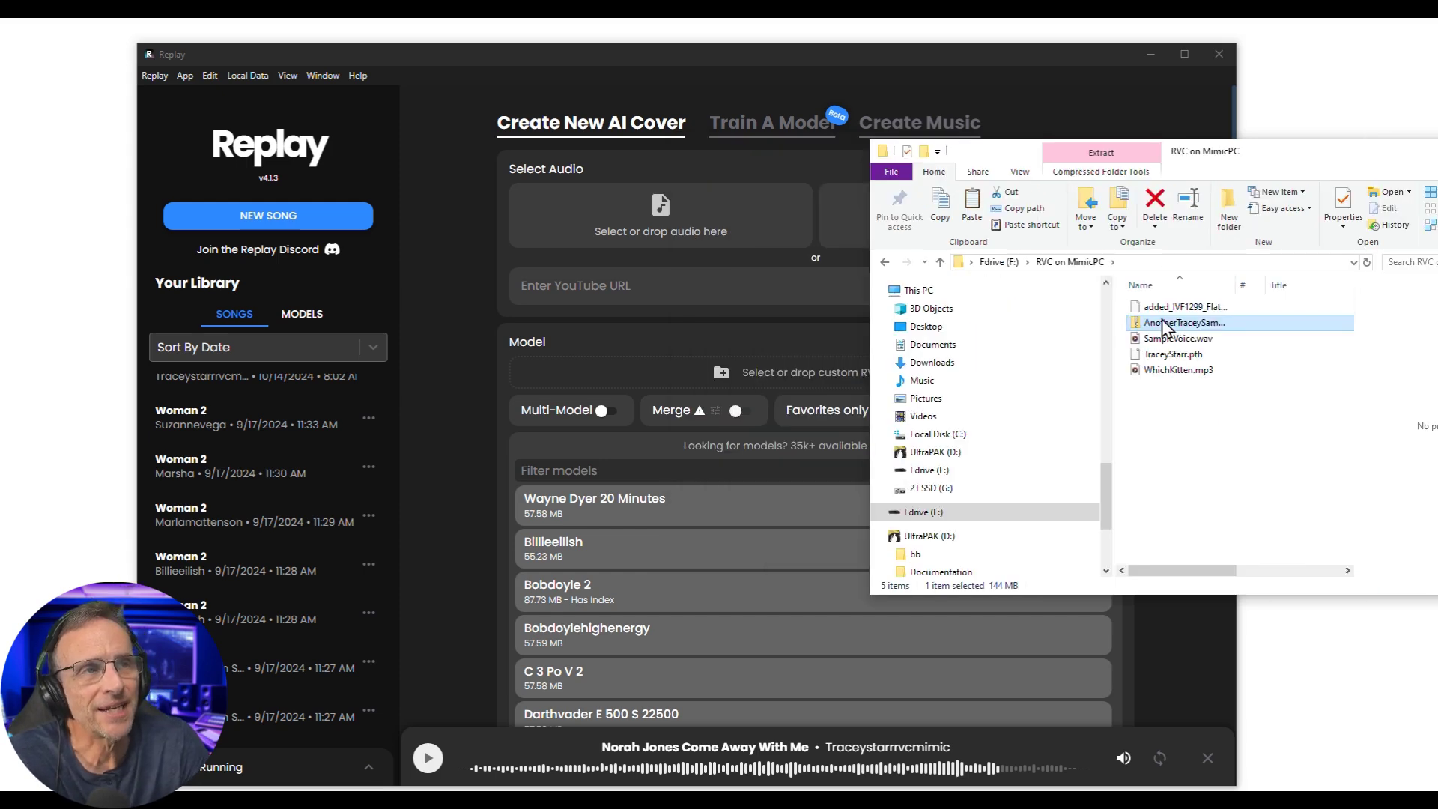
{"action": "left_click_drag", "start_coordinate": [1162, 321], "coordinate": [641, 381]}
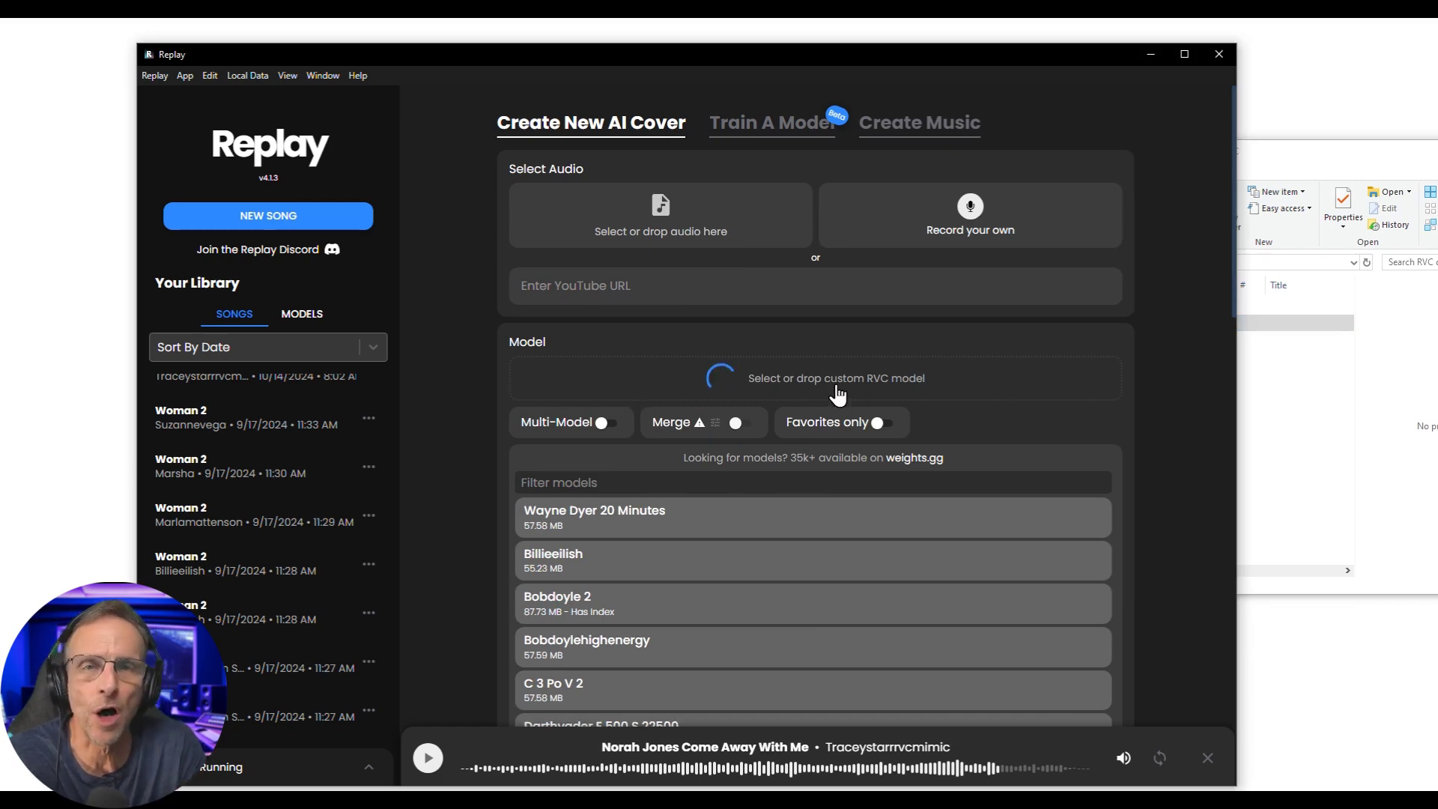